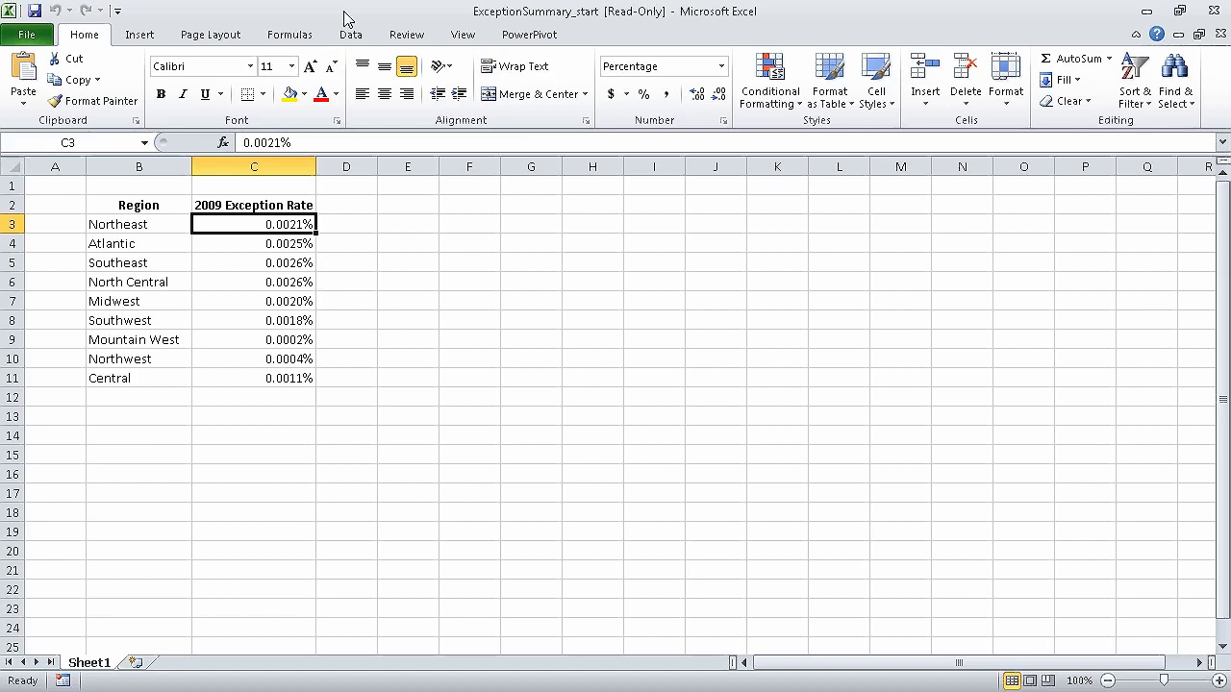
Close the ExceptionSummary_start workbook and create a new blank workbook
left_click(36, 37)
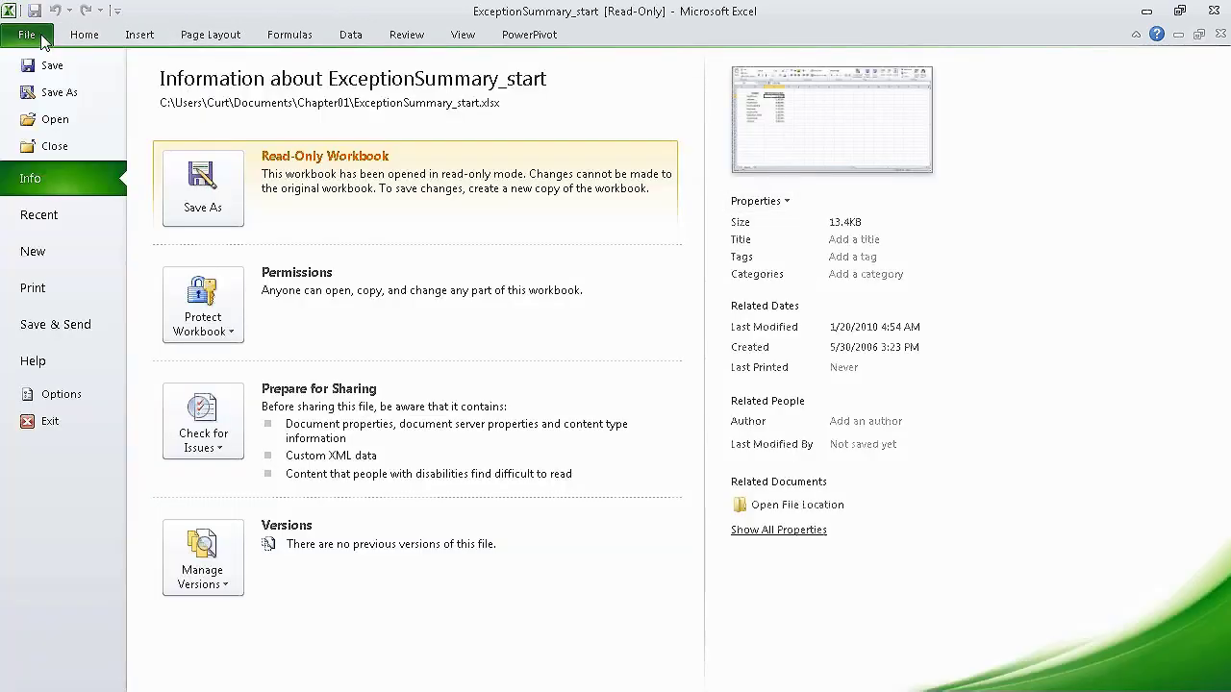
left_click(78, 151)
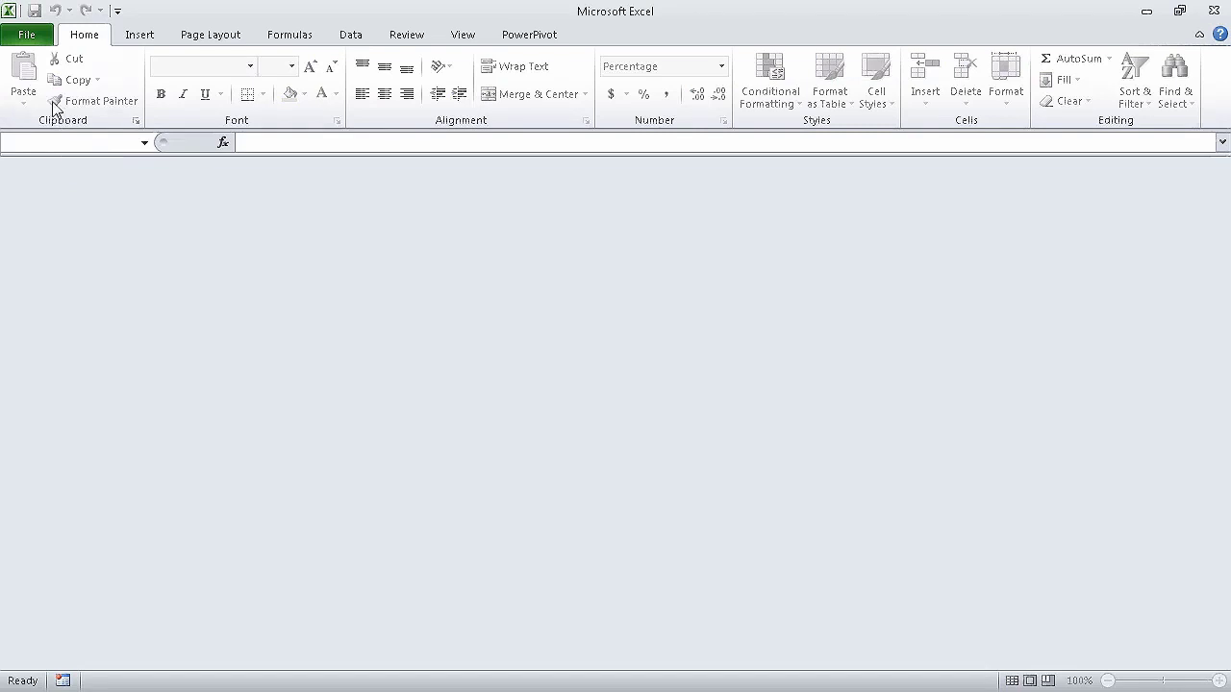
left_click(46, 36)
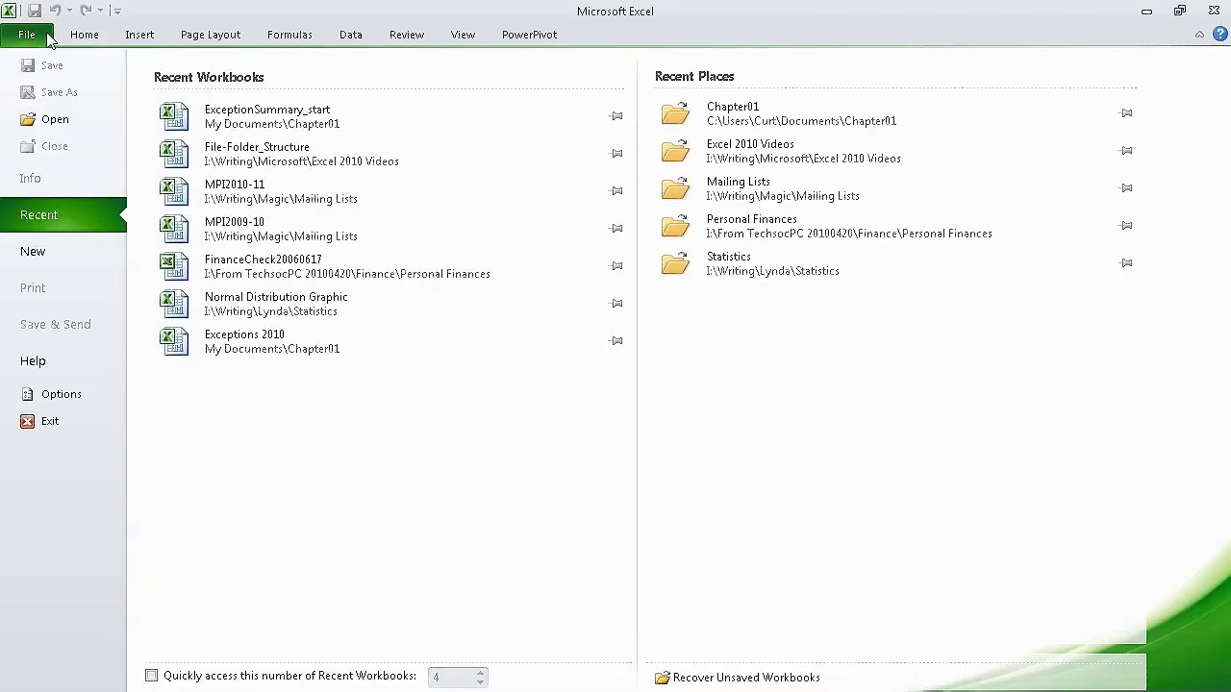
left_click(79, 266)
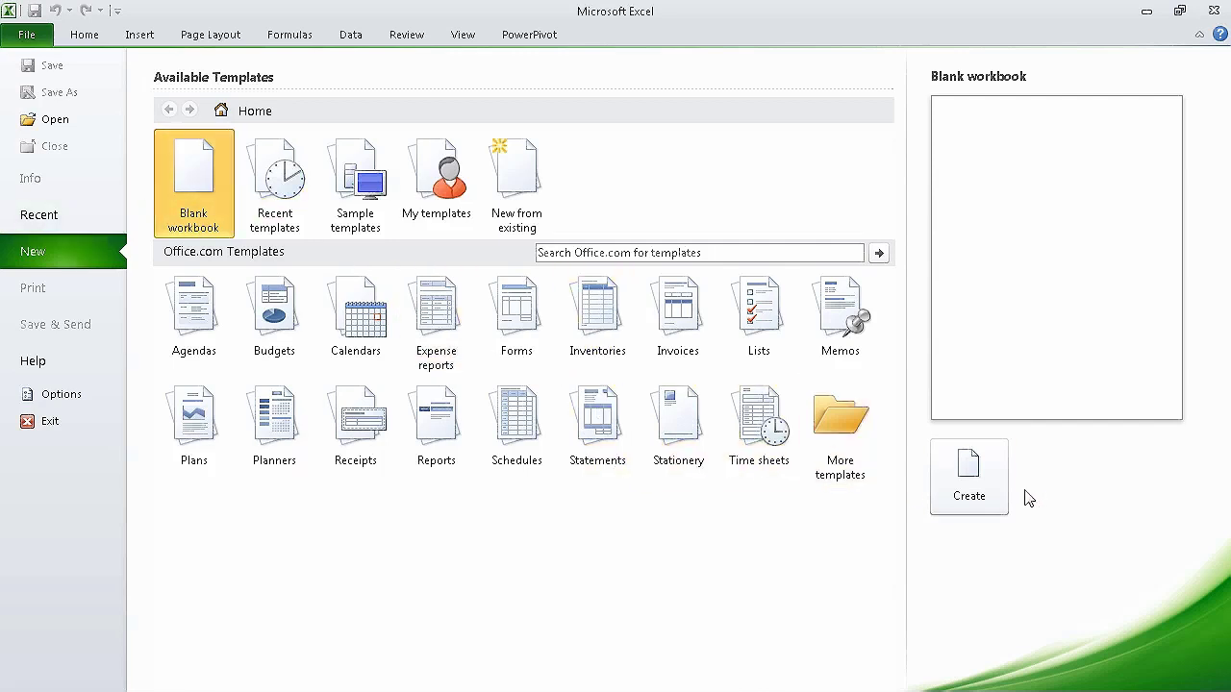
left_click(969, 475)
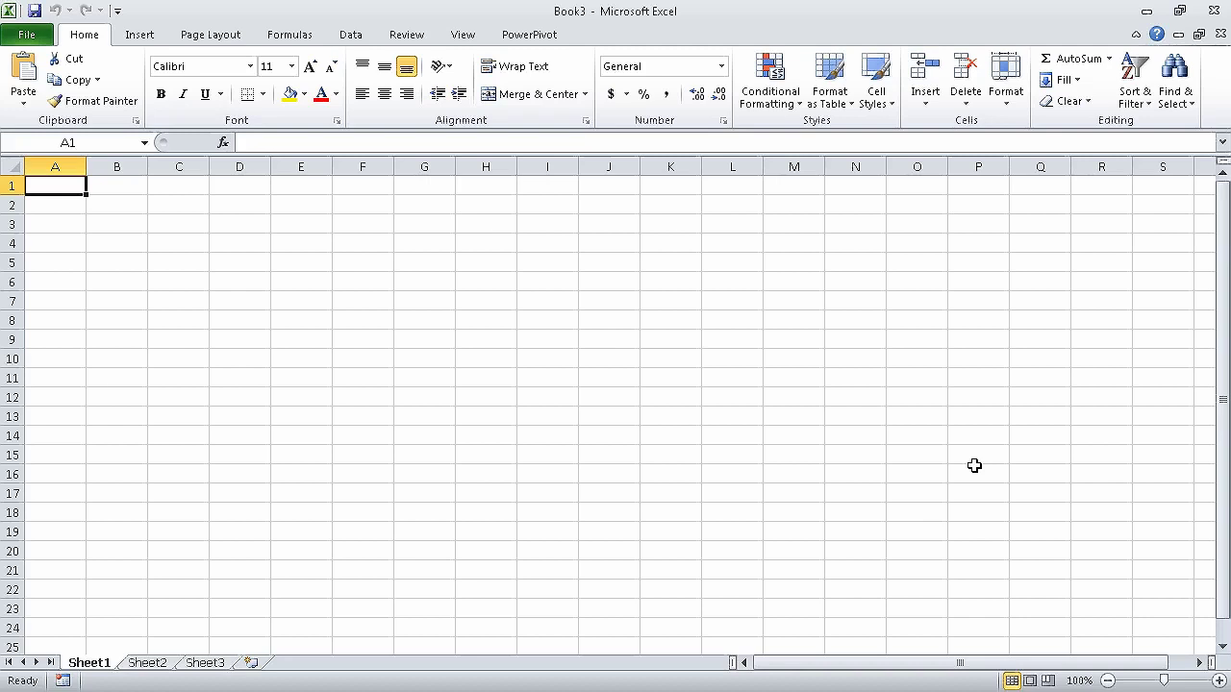
Save the new workbook in the Chapter01 folder as an Excel Workbook named "Exceptions 2010"
left_click(40, 39)
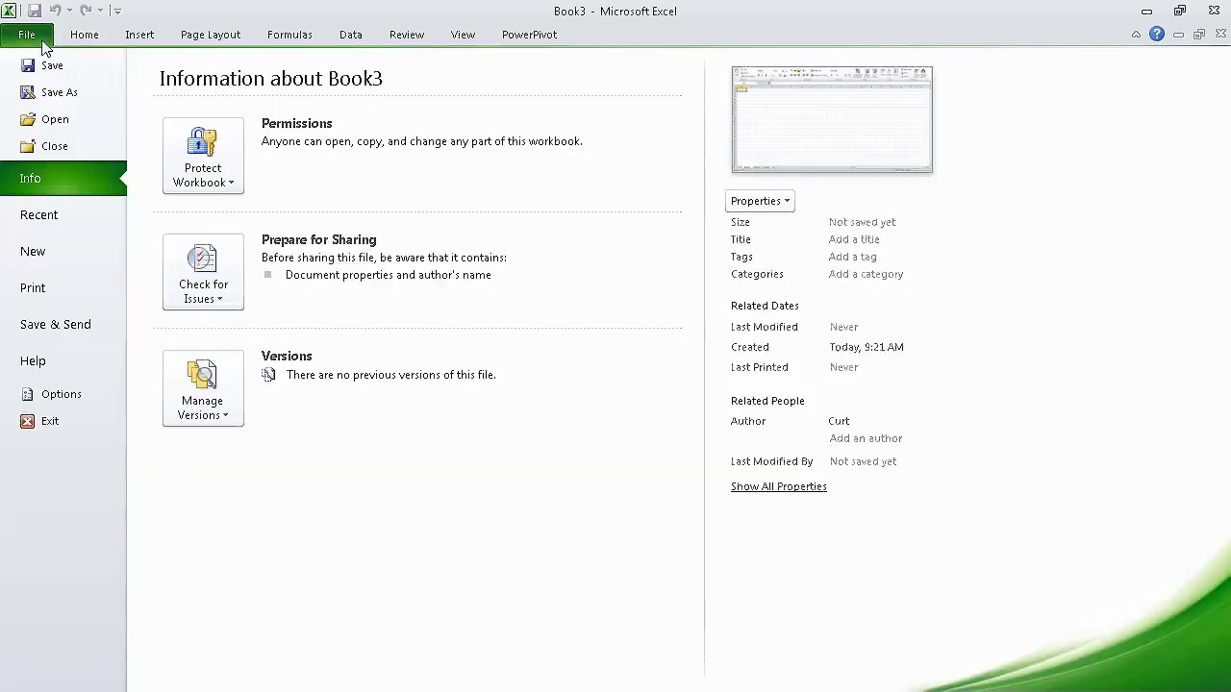
key("Escape")
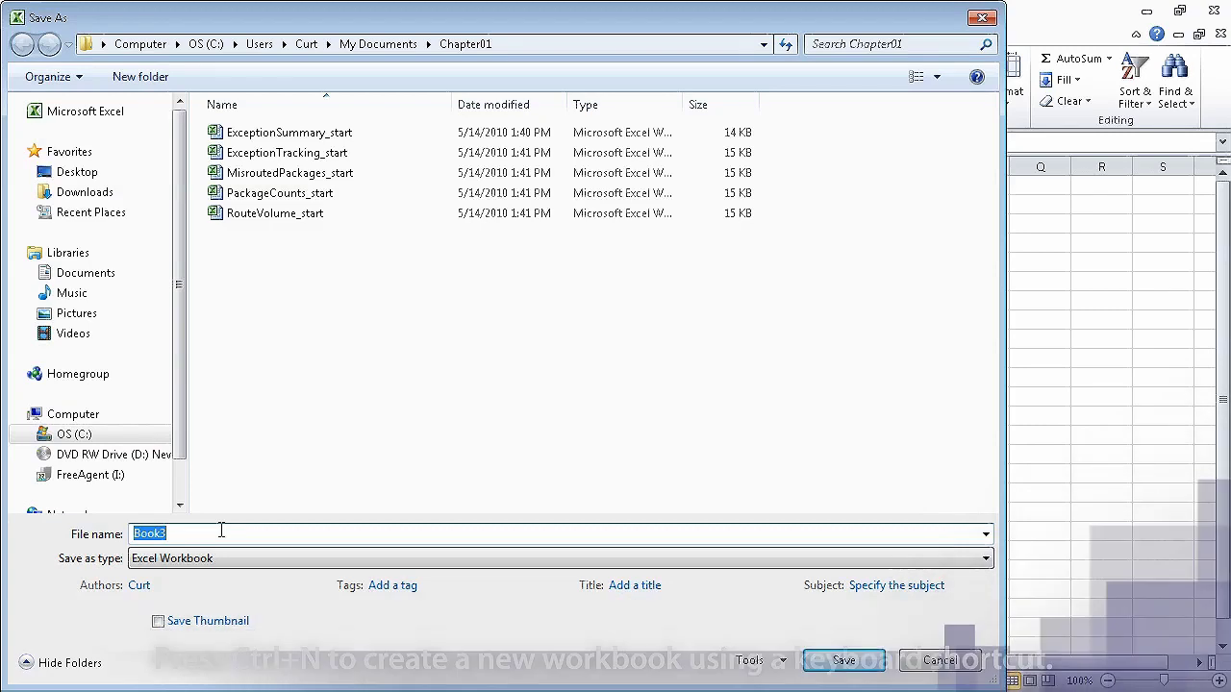
type("Exceptions 2010")
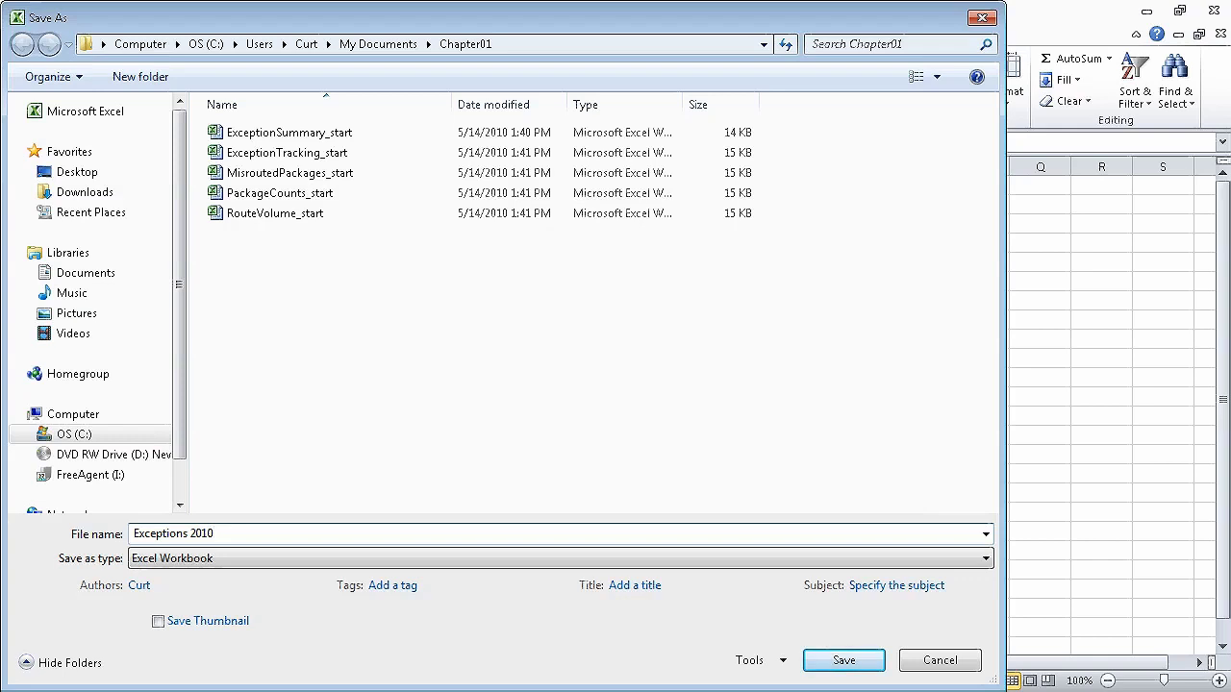
left_click(846, 663)
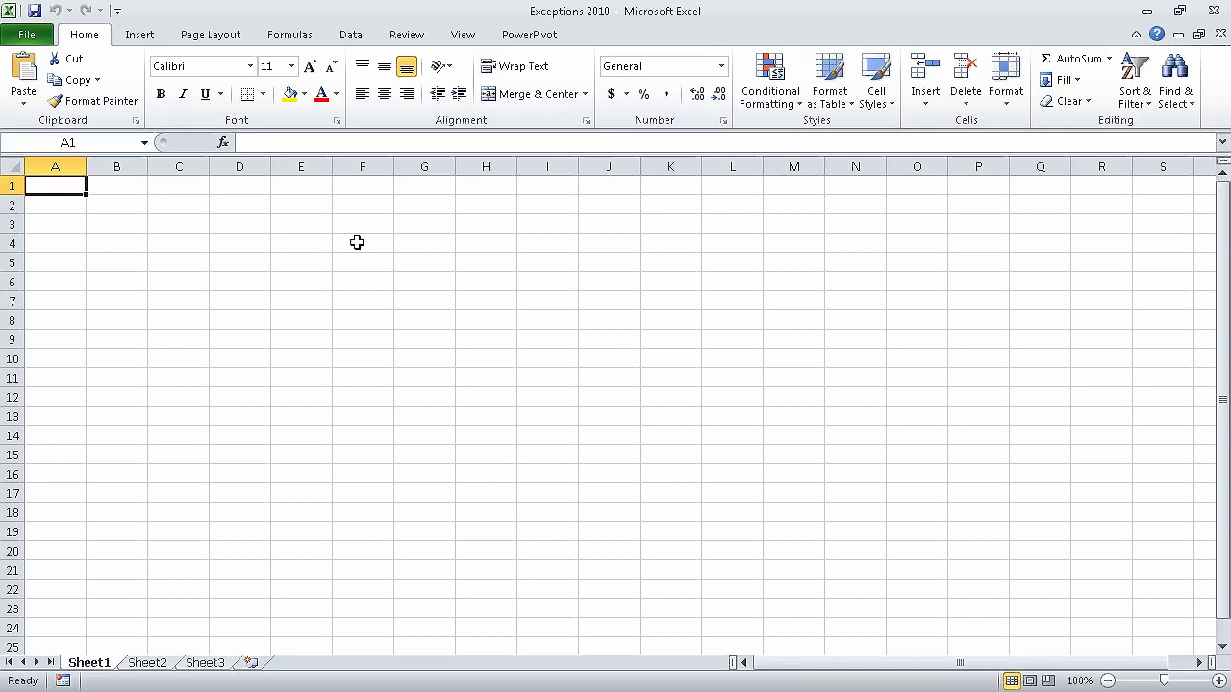
Show the Document Panel and enter the keywords "exceptions, regional, percentage" and the category "performance"
left_click(49, 42)
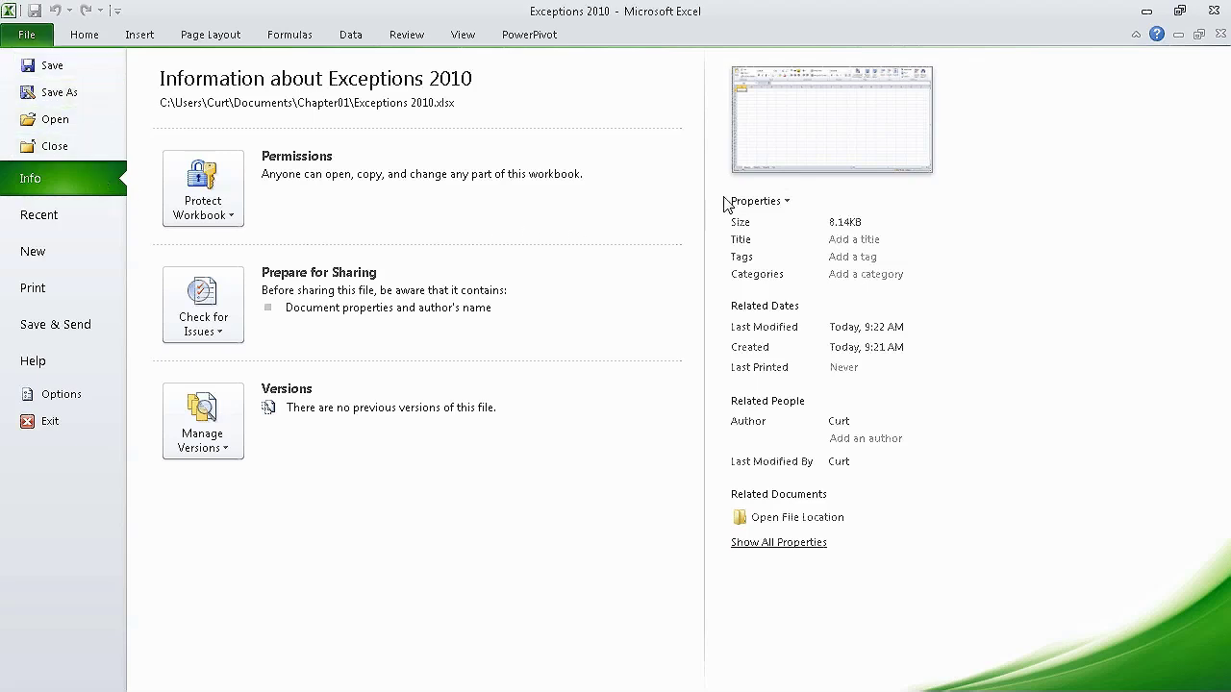
left_click(769, 202)
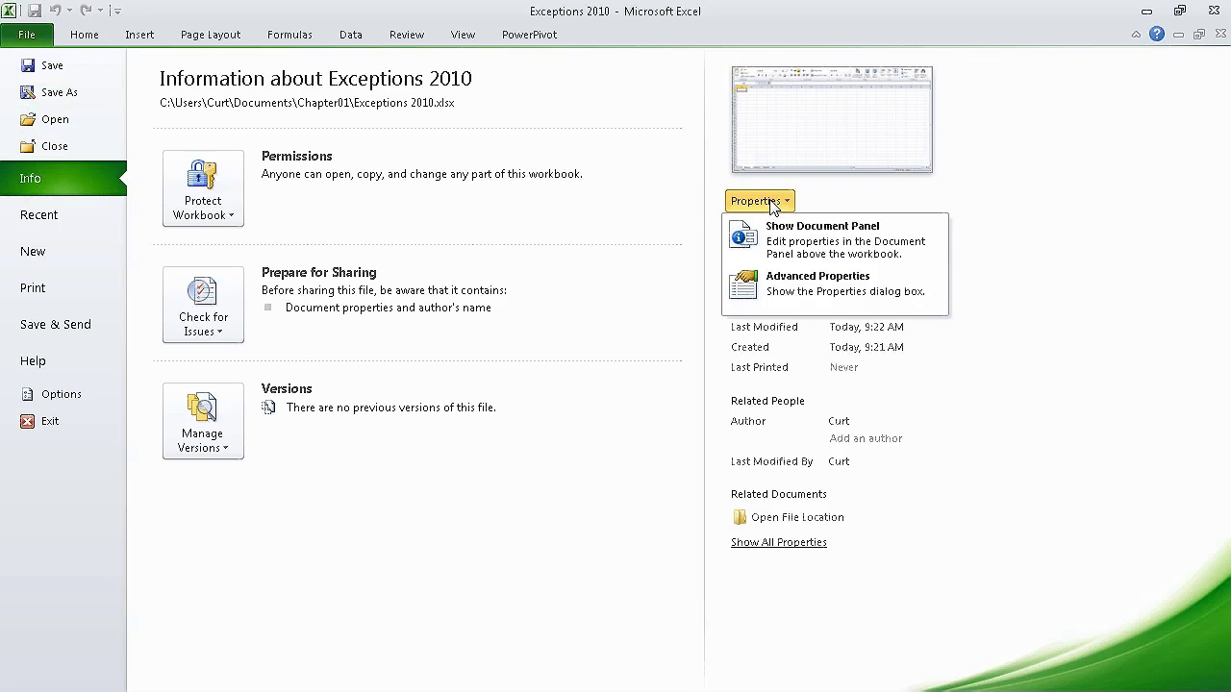
left_click(895, 237)
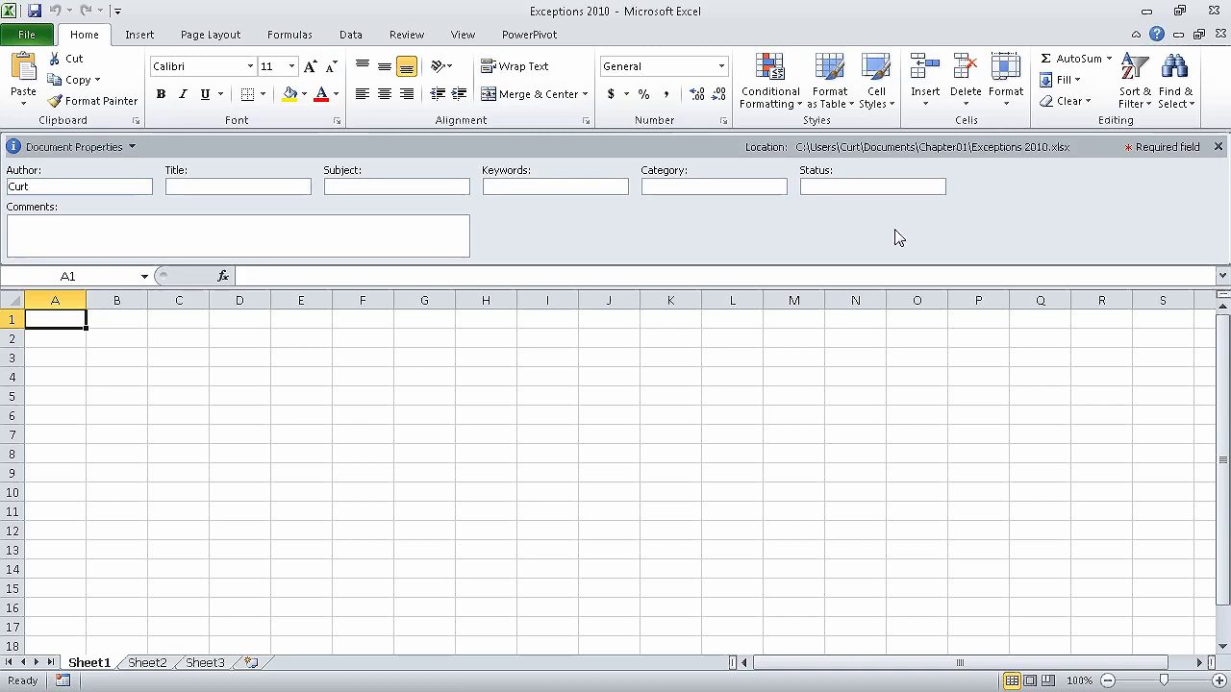
left_click(580, 186)
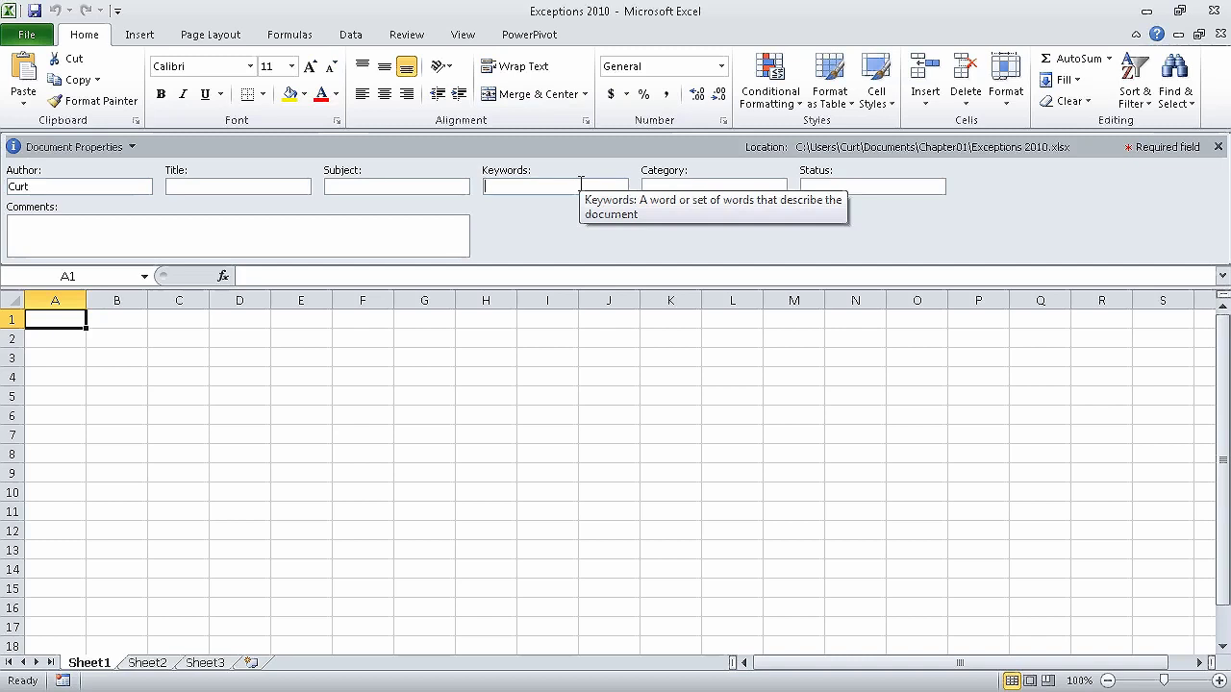
type("exc")
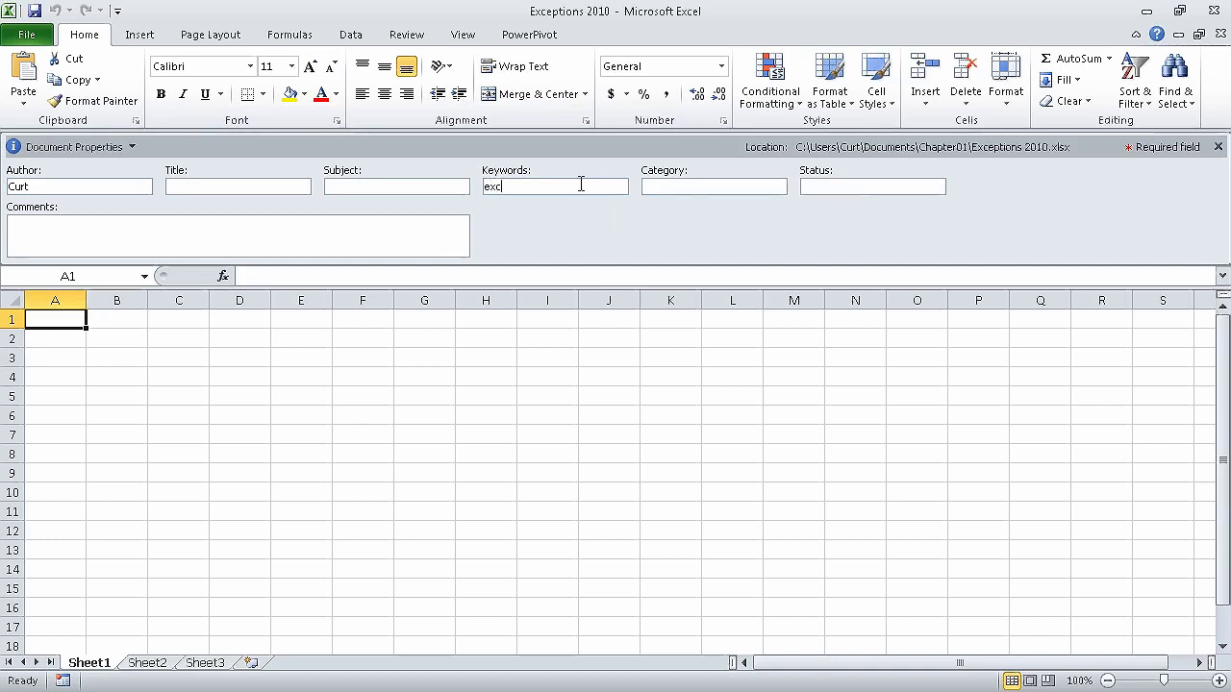
type("eptions, regional, percentage")
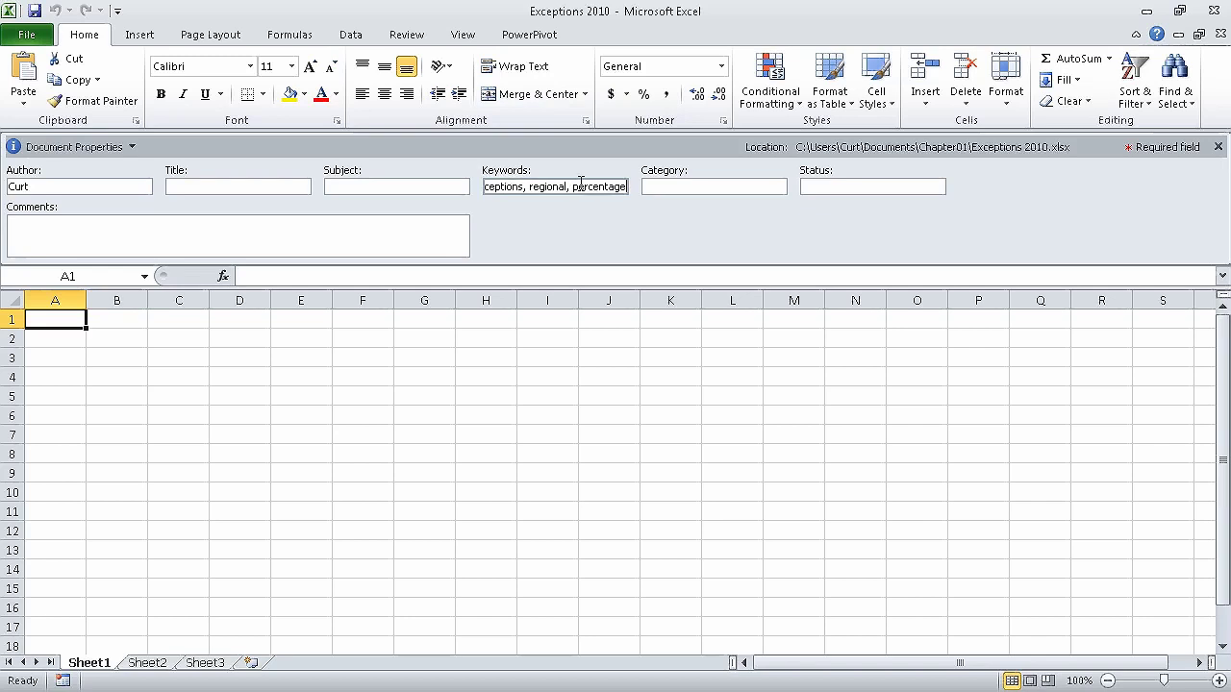
key("Tab")
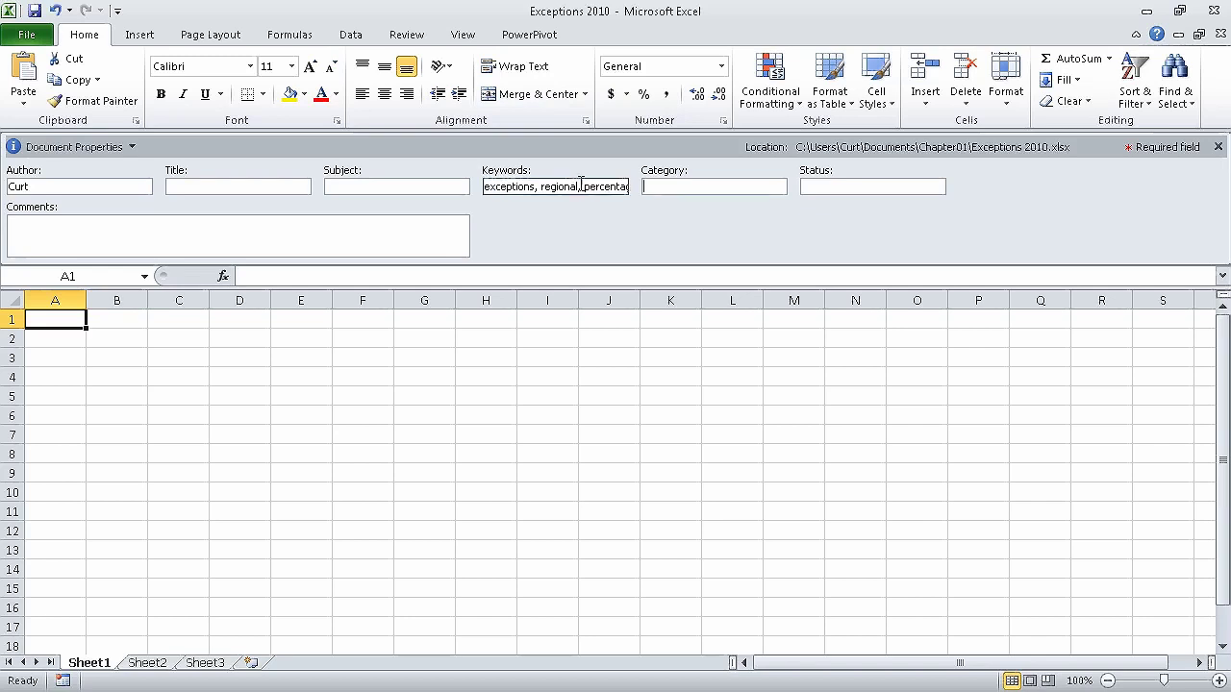
type("performance")
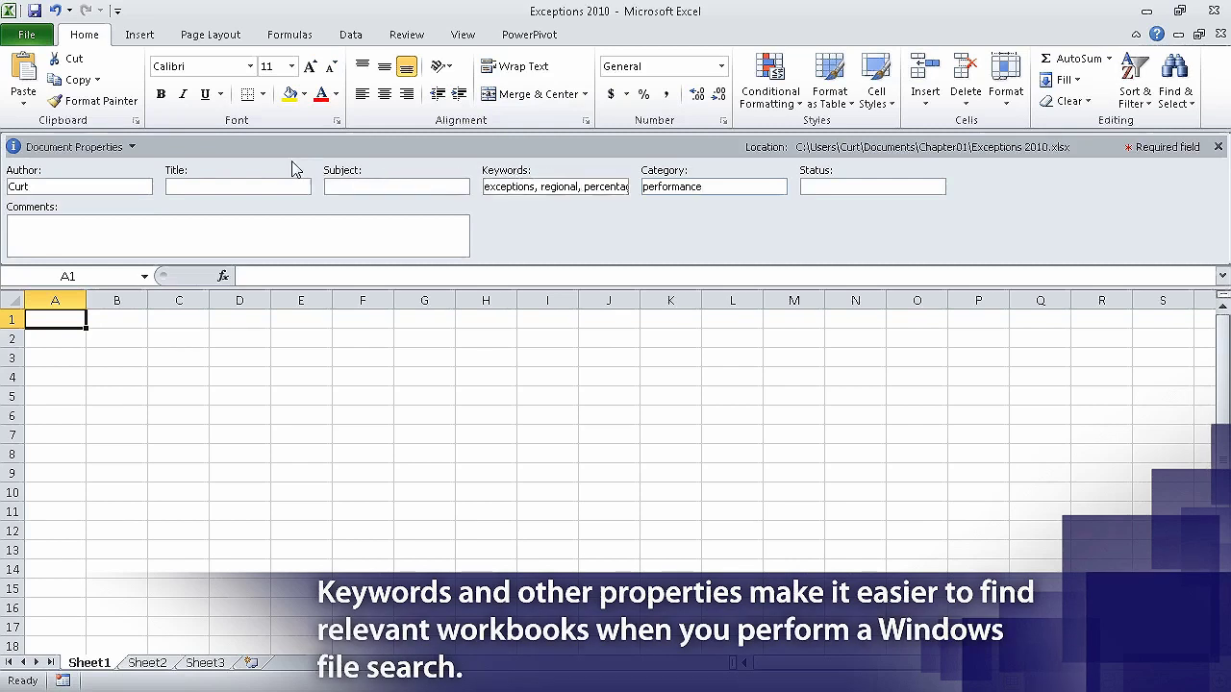
Add a custom text property named "Performance" with the value "Exceptions" in the advanced properties, and save the workbook
left_click(131, 147)
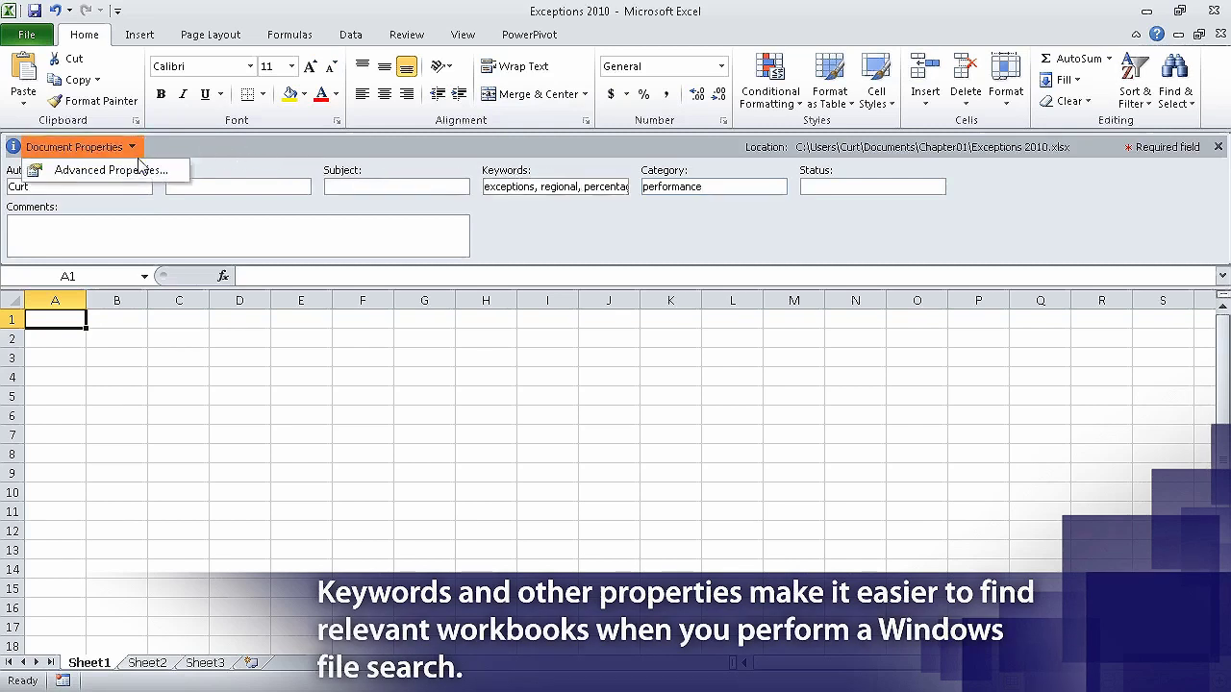
key("Escape")
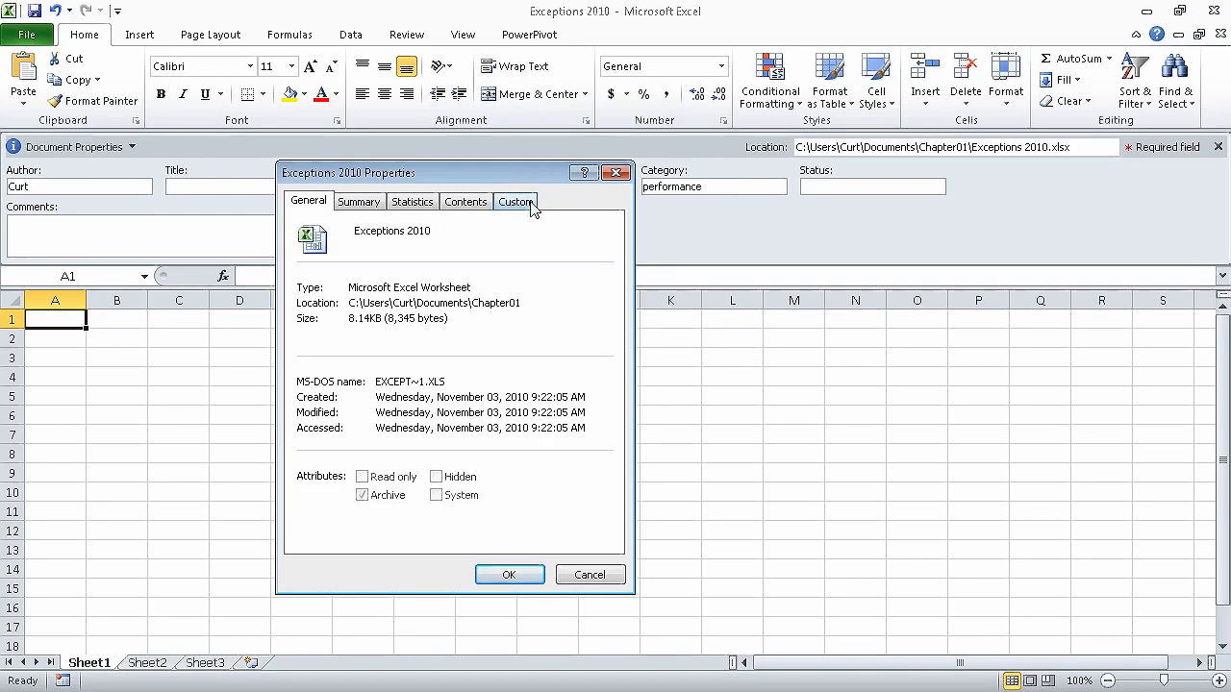
left_click(532, 202)
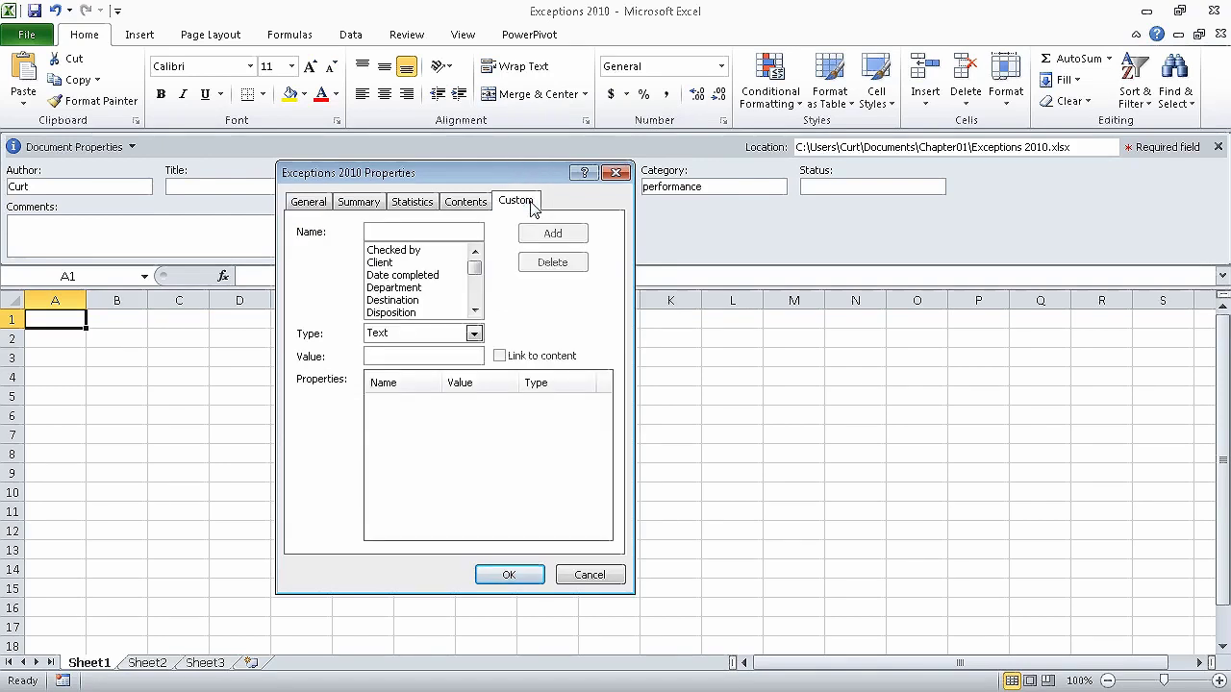
left_click(450, 232)
type("Performance")
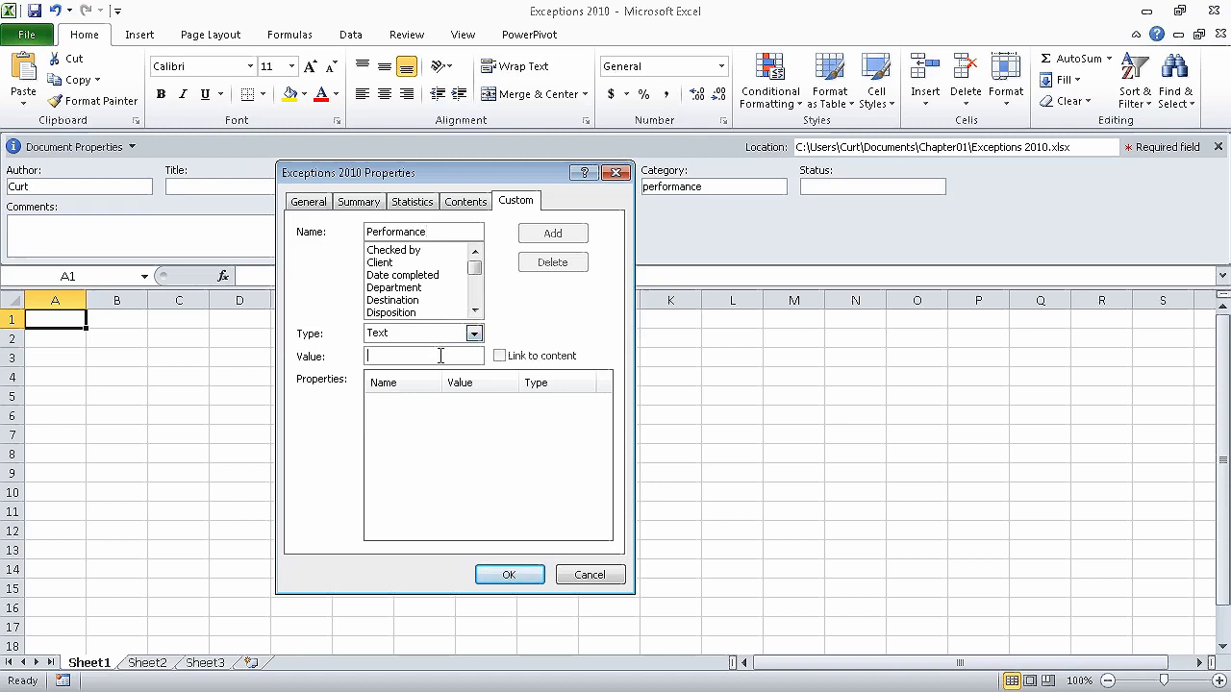
type("E")
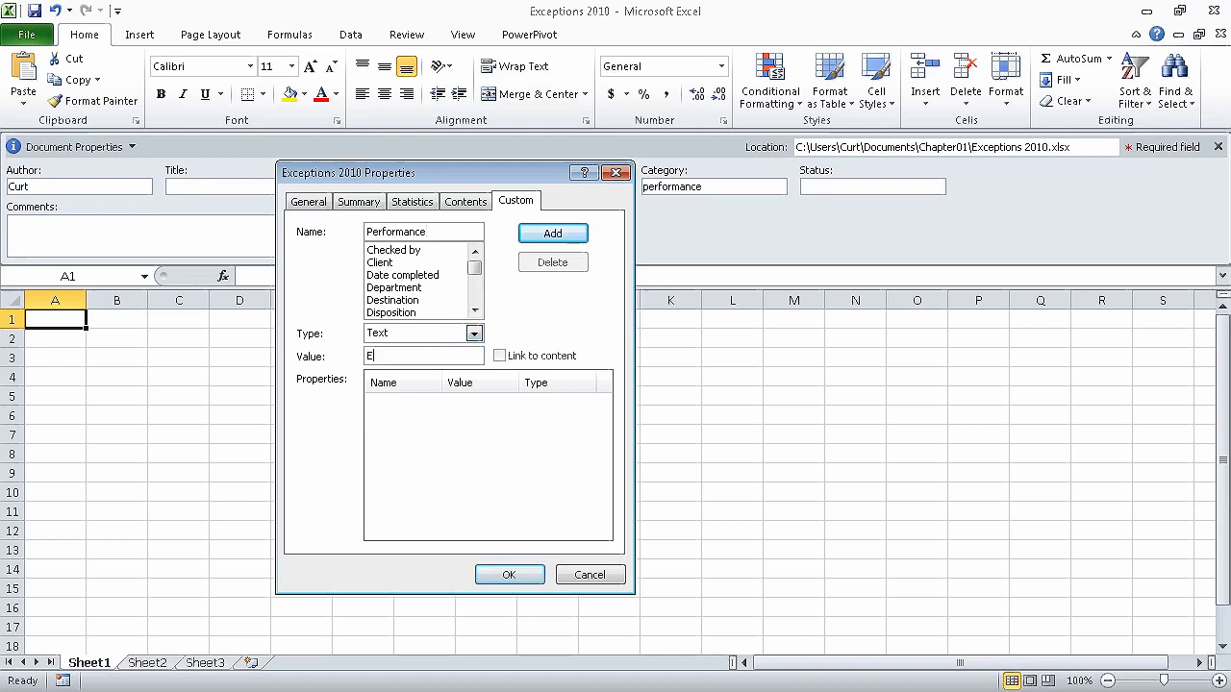
type("xceptions")
left_click(551, 235)
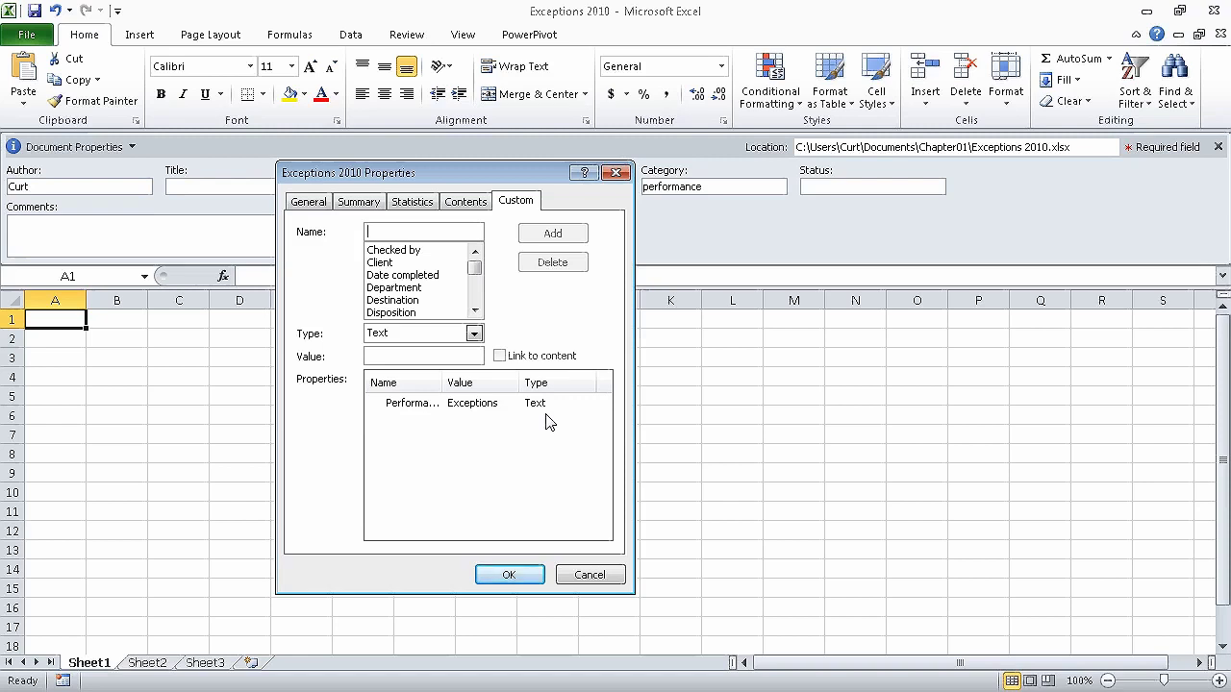
left_click(511, 576)
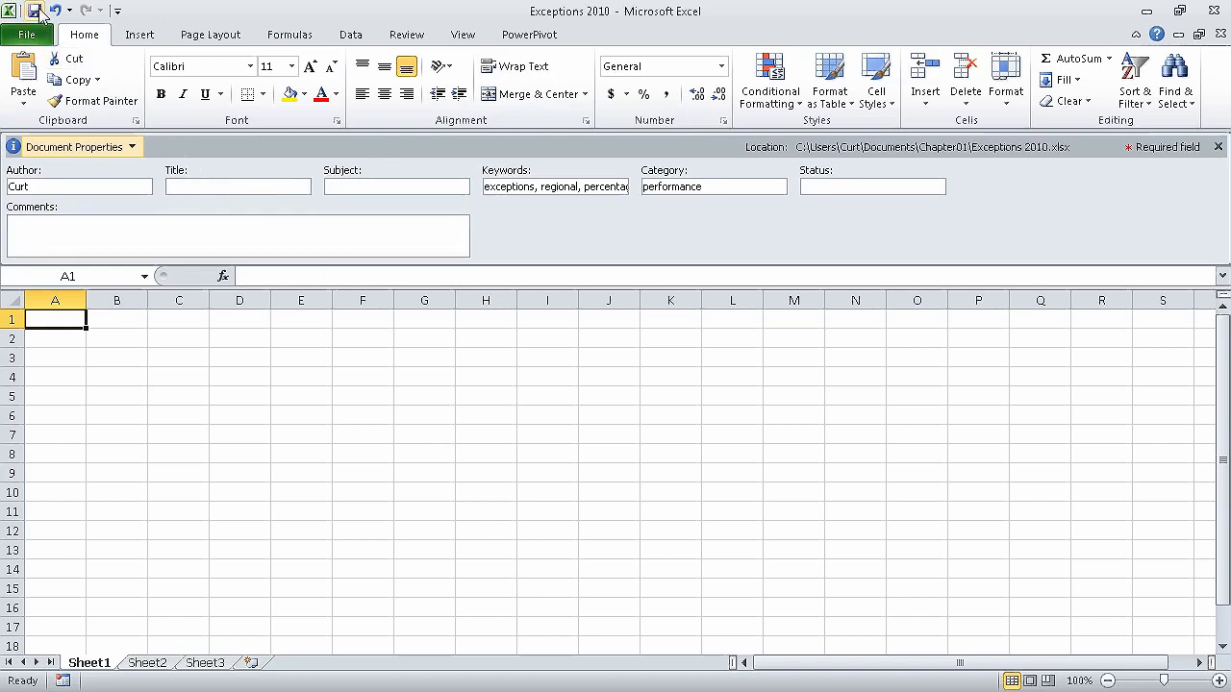
key("ctrl+s")
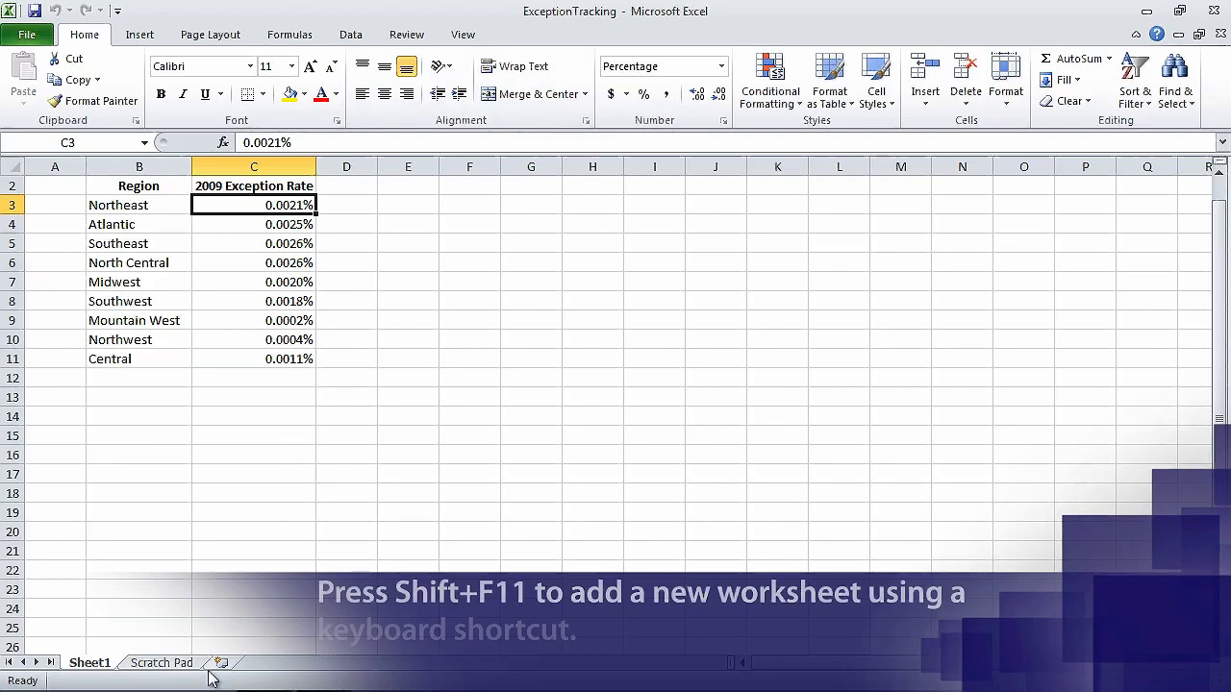
Add a new worksheet to the ExceptionTracking workbook and rename it "2010"
key("shift+F11")
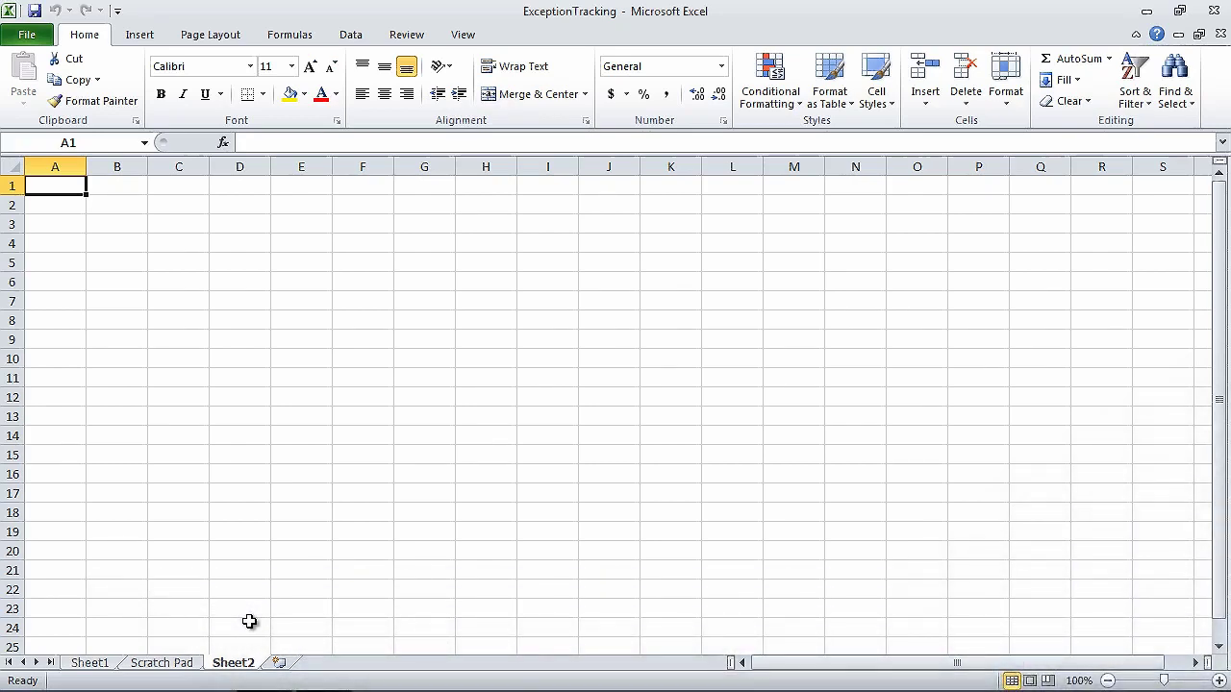
right_click(250, 664)
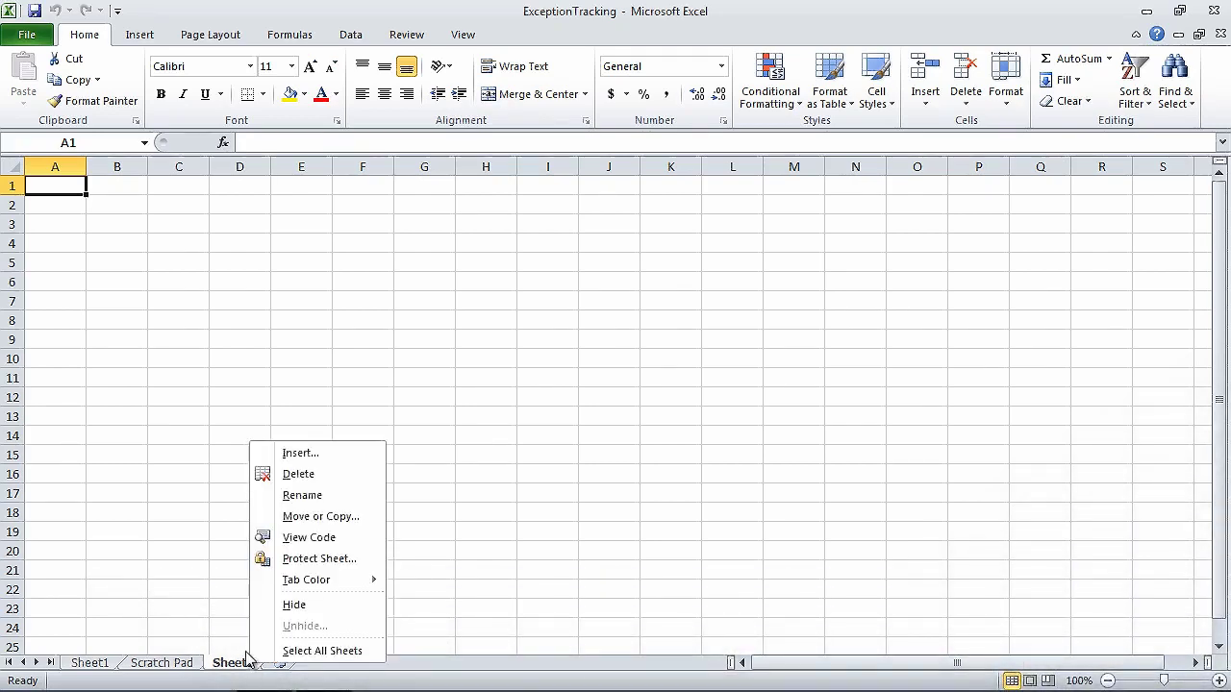
left_click(288, 495)
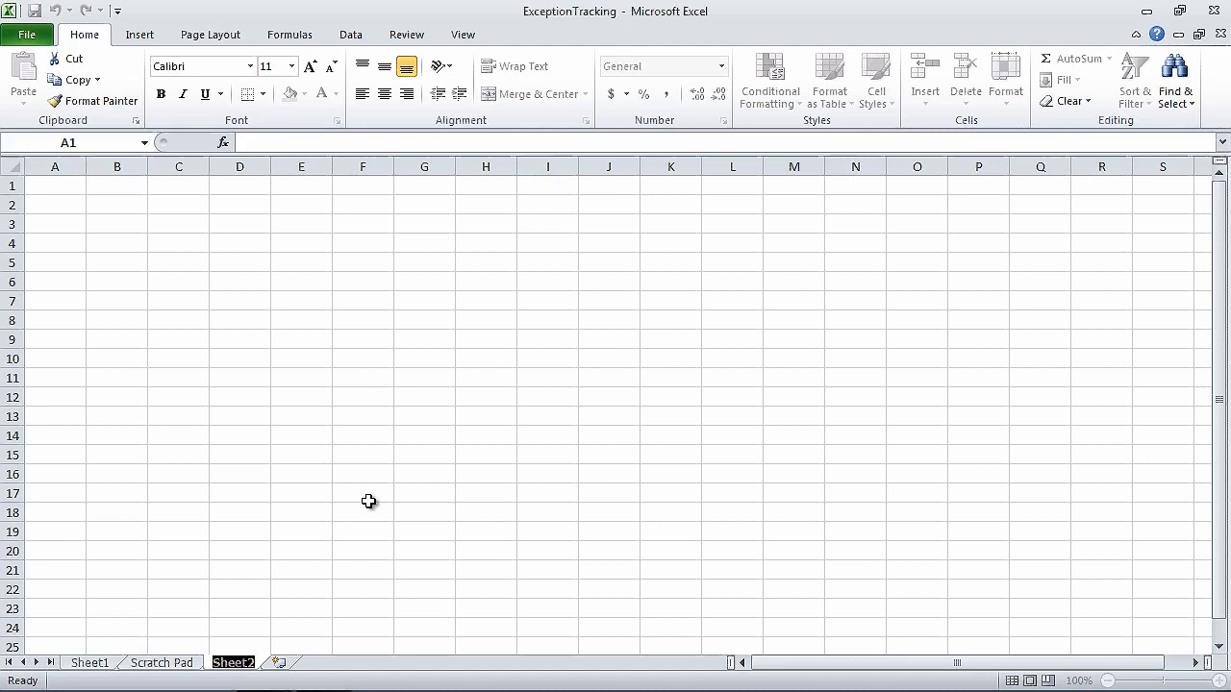
type("2010")
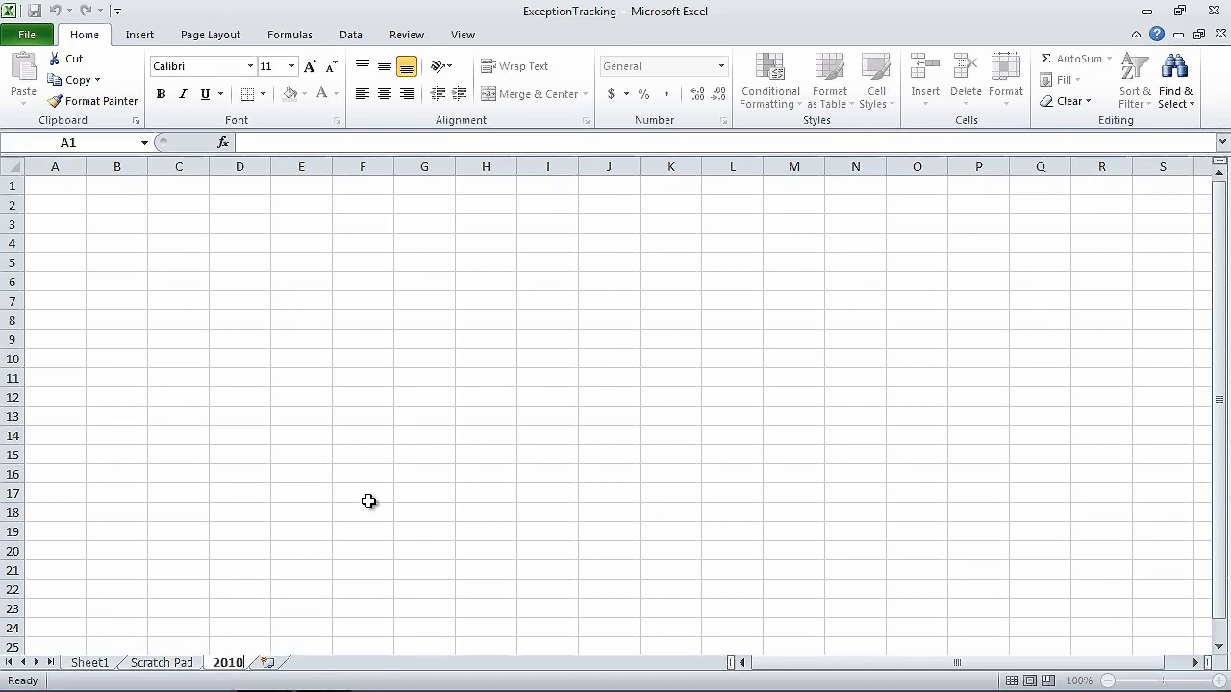
key("Return")
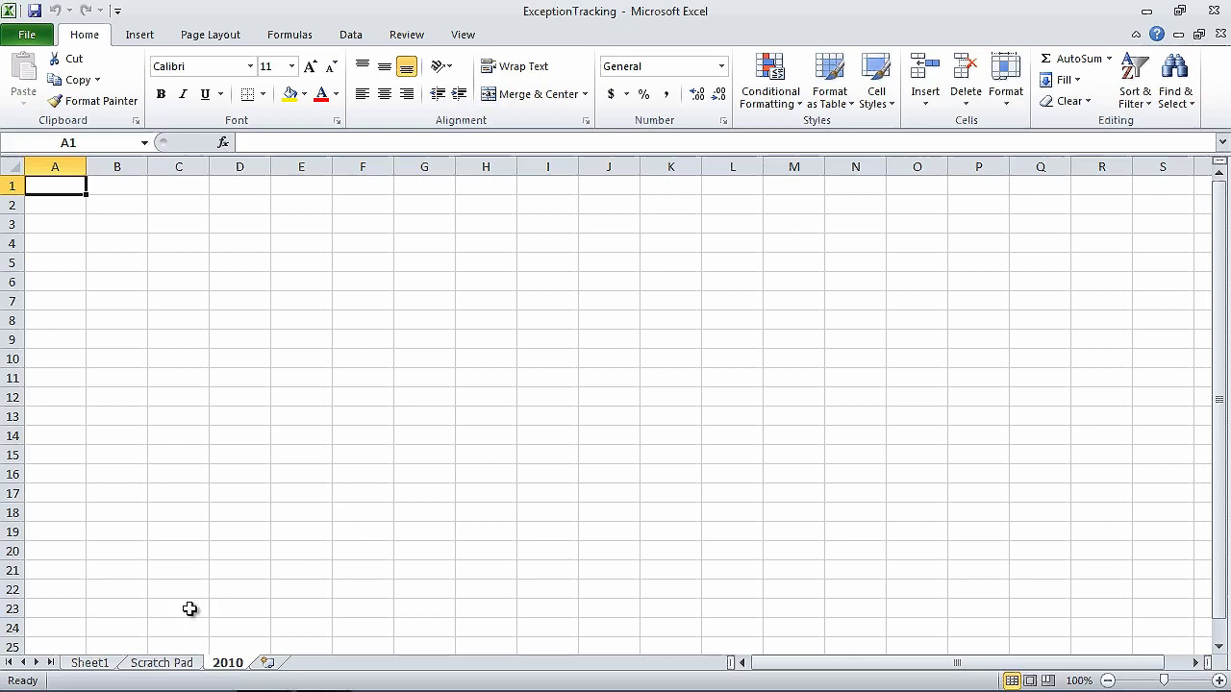
Rename the Sheet1 worksheet as "2009"
left_click(97, 666)
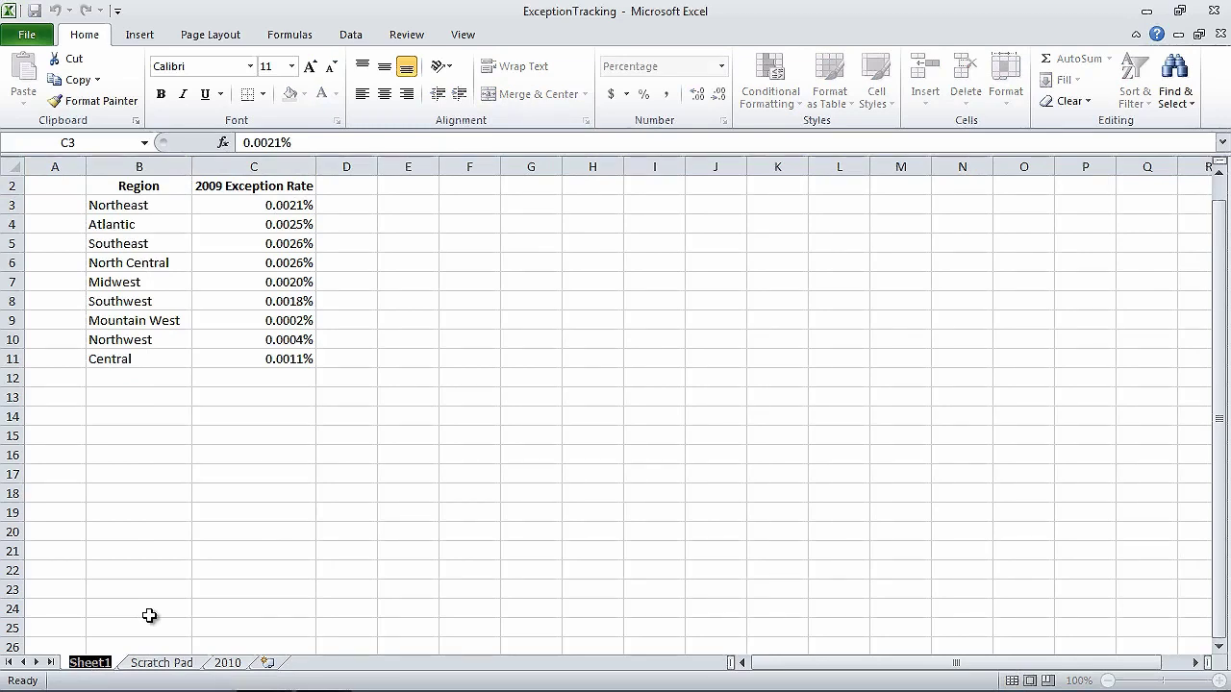
type("2009")
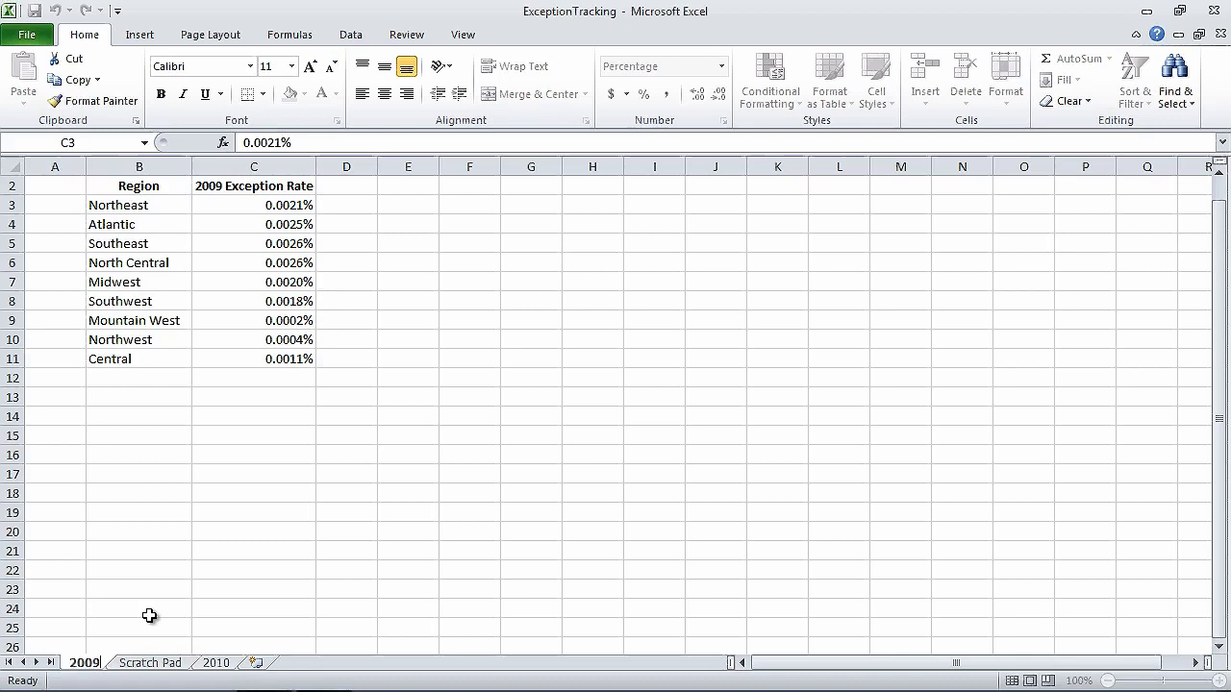
key("Return")
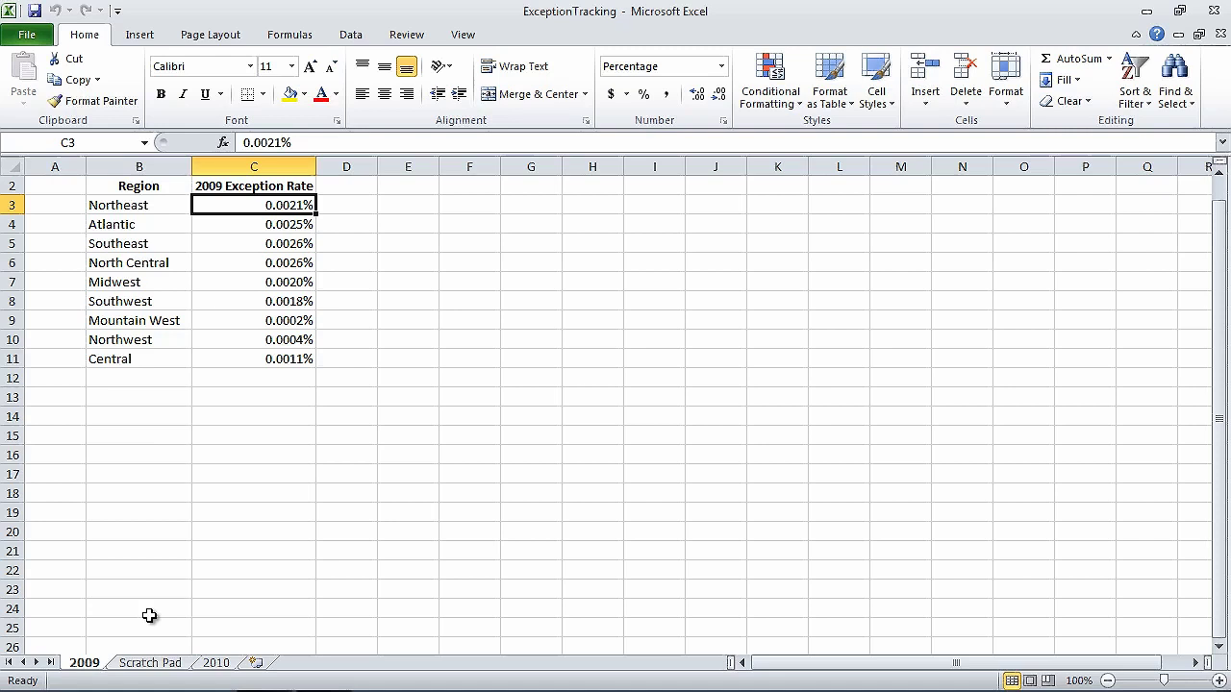
Set the tab color of the 2009 worksheet to the standard green
right_click(88, 663)
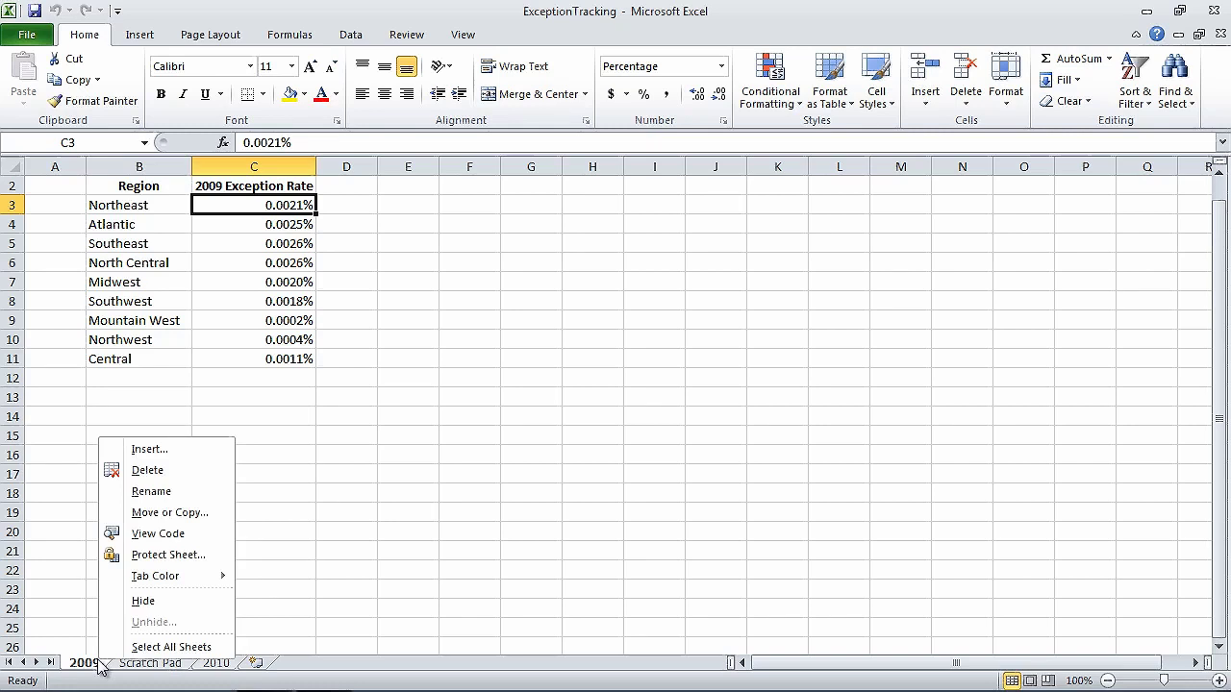
mouse_move(211, 577)
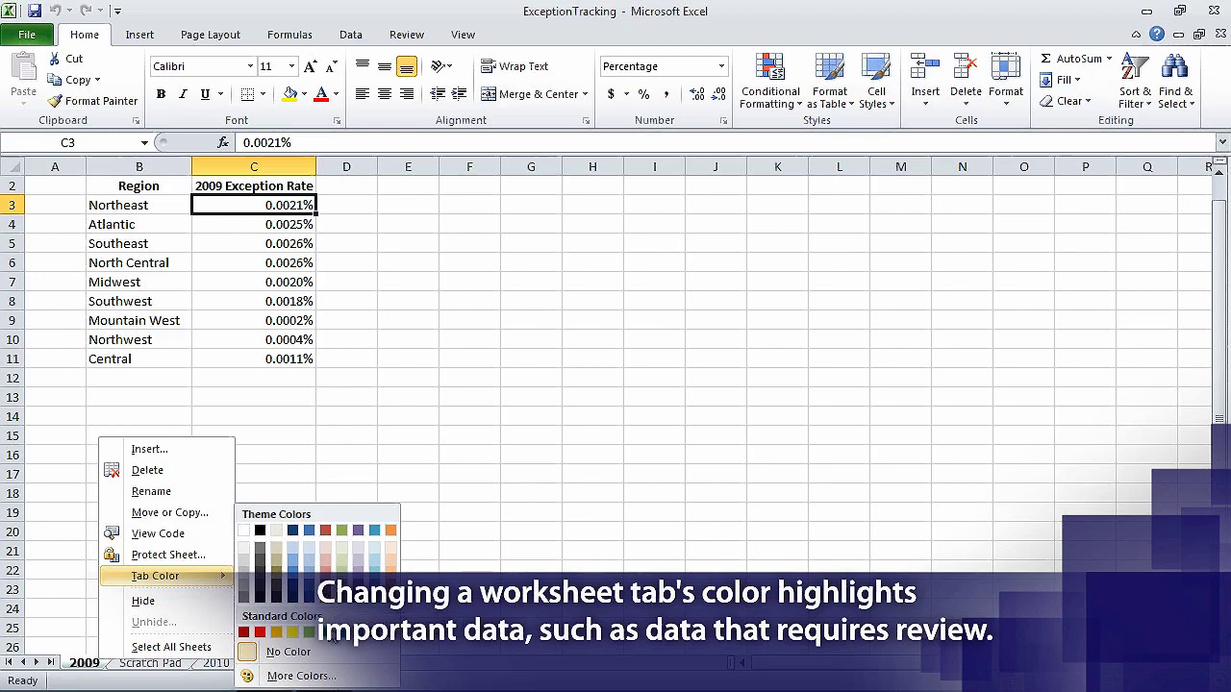
left_click(326, 633)
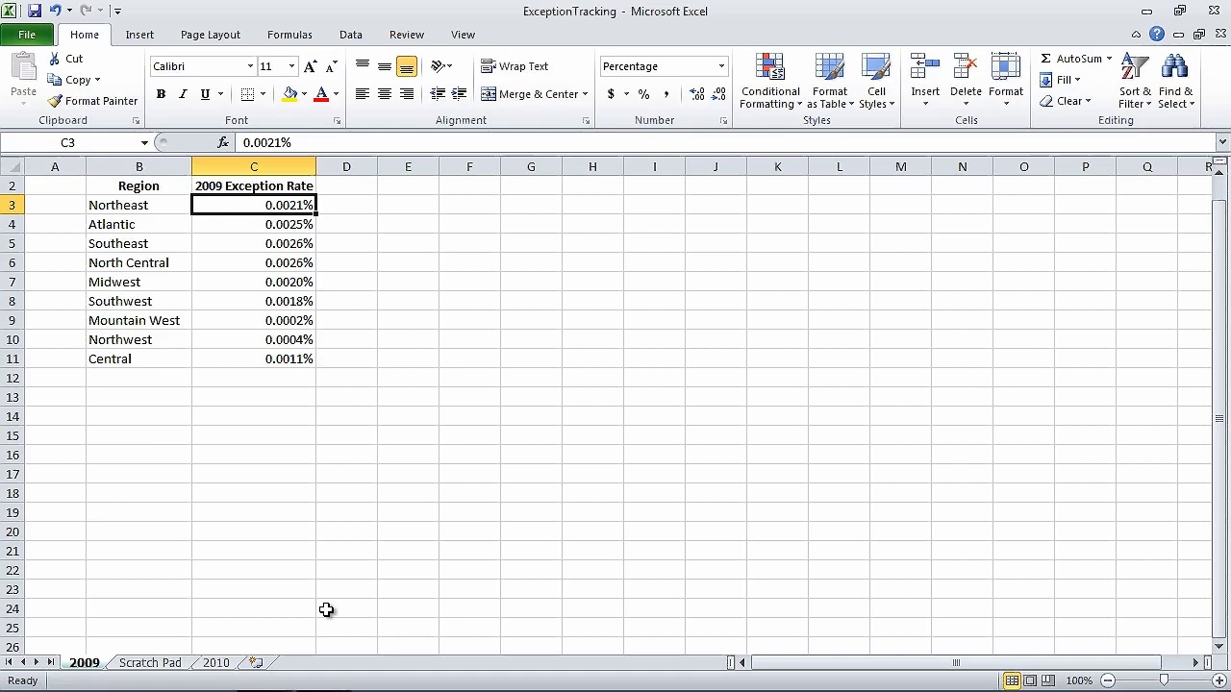
Move the 2010 worksheet between 2009 and Scratch Pad and hide it
left_click_drag(223, 664, 134, 665)
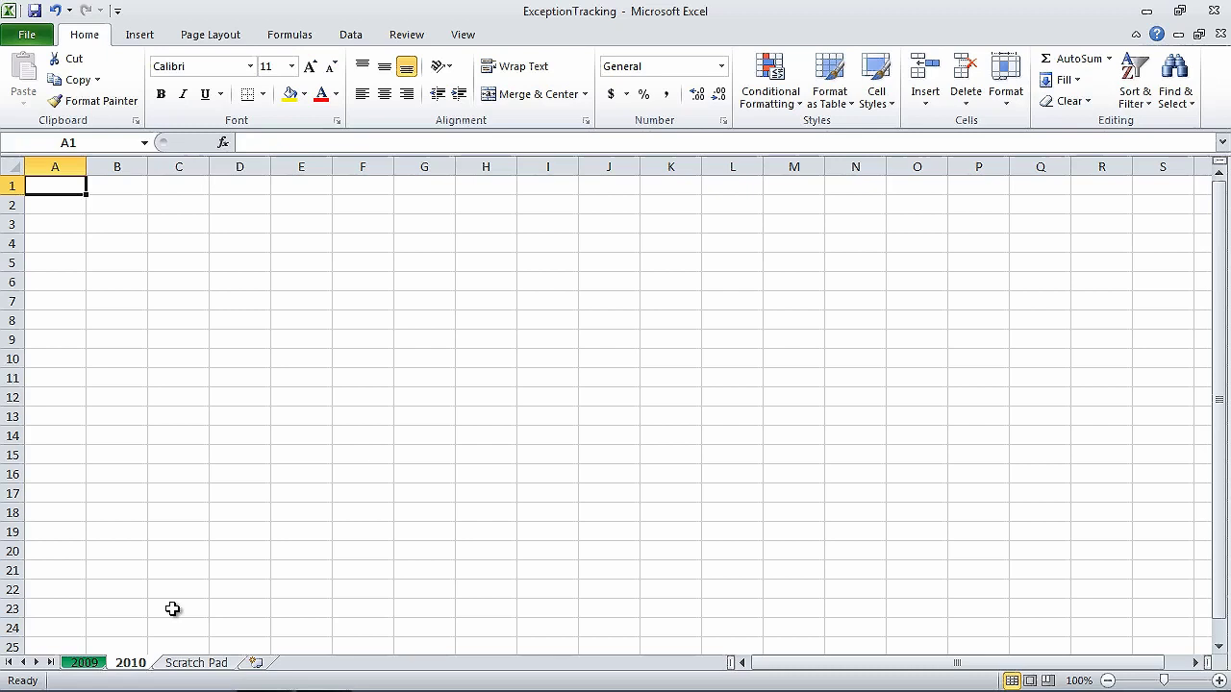
right_click(136, 666)
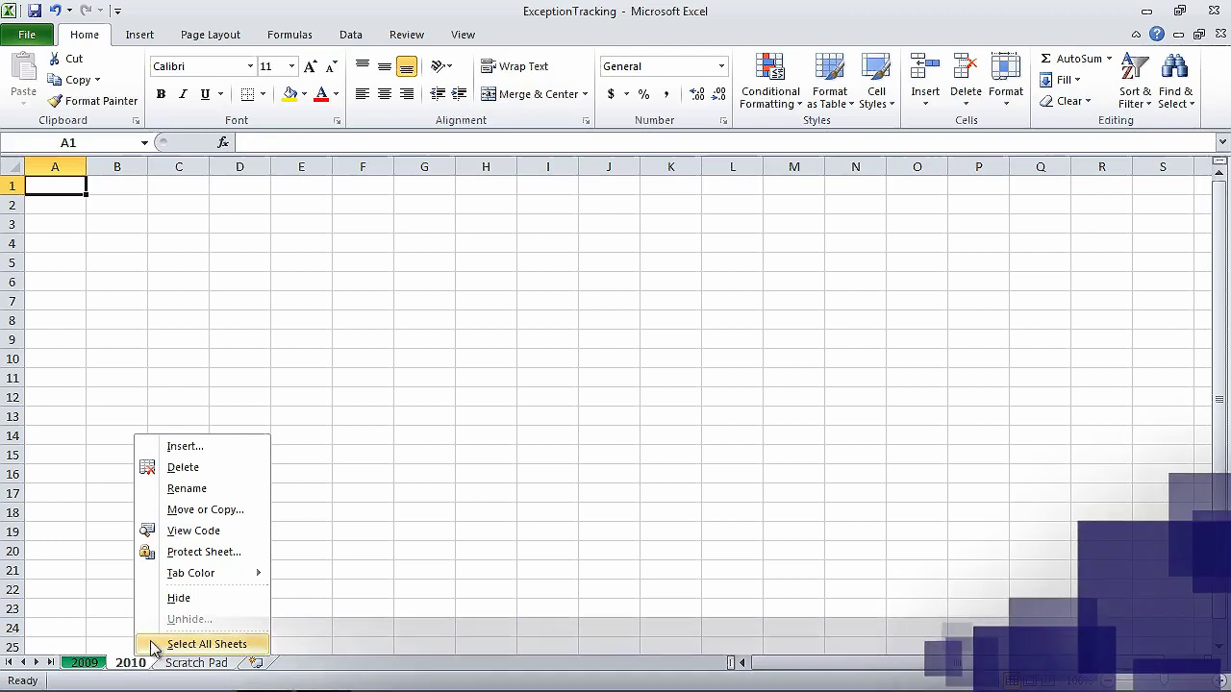
left_click(177, 598)
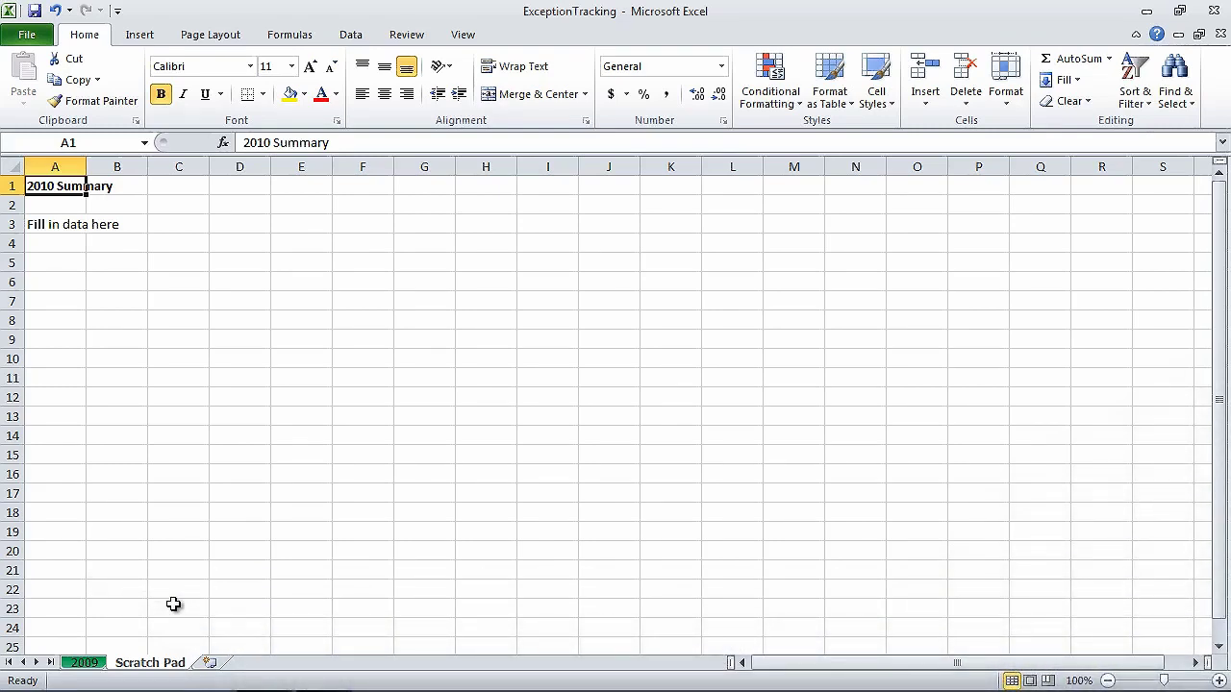
Create a copy of the 2009 worksheet in a new workbook
right_click(85, 664)
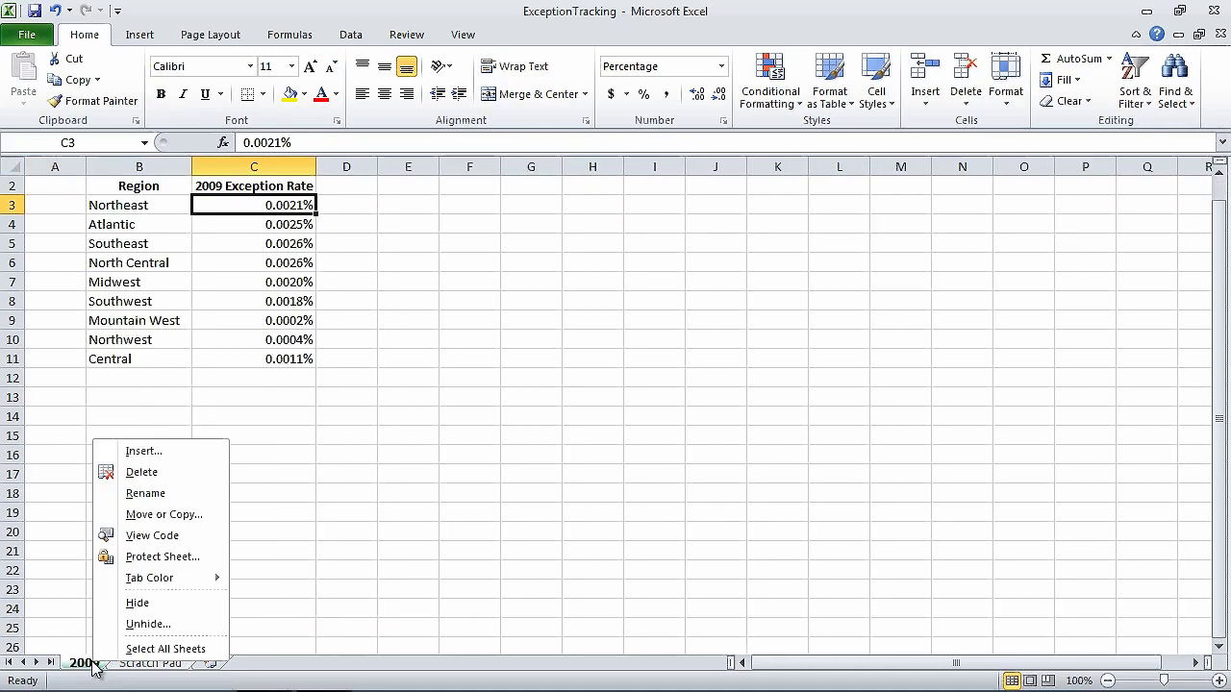
left_click(176, 513)
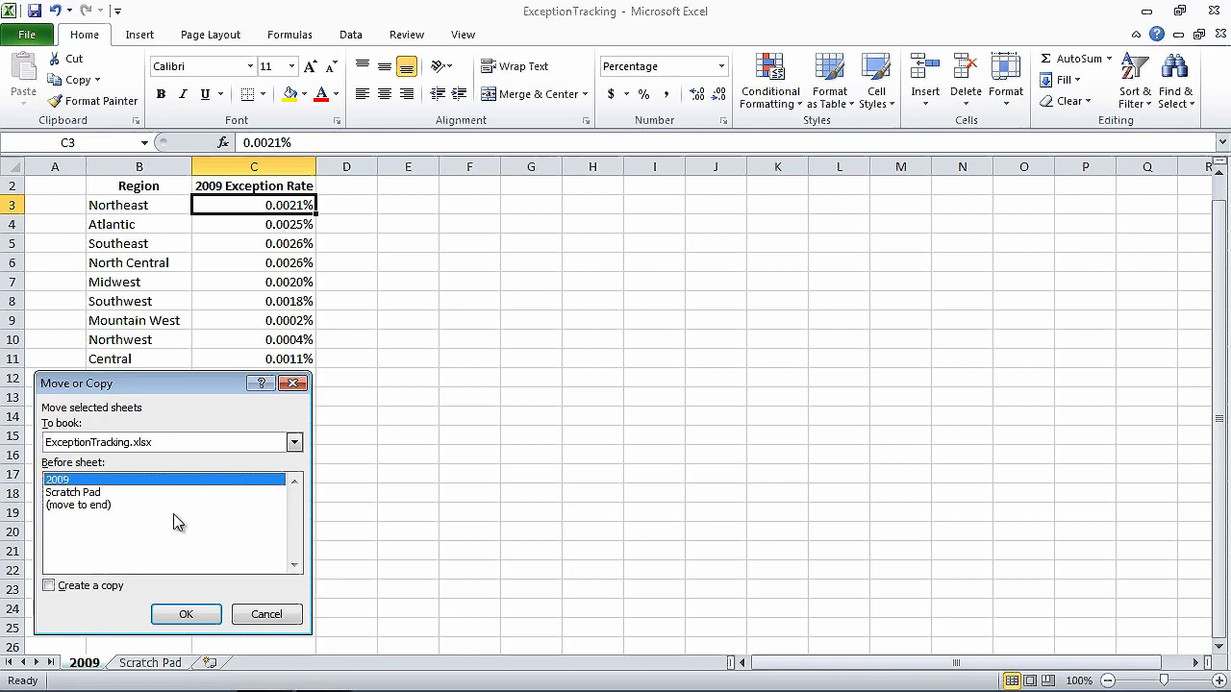
left_click(295, 443)
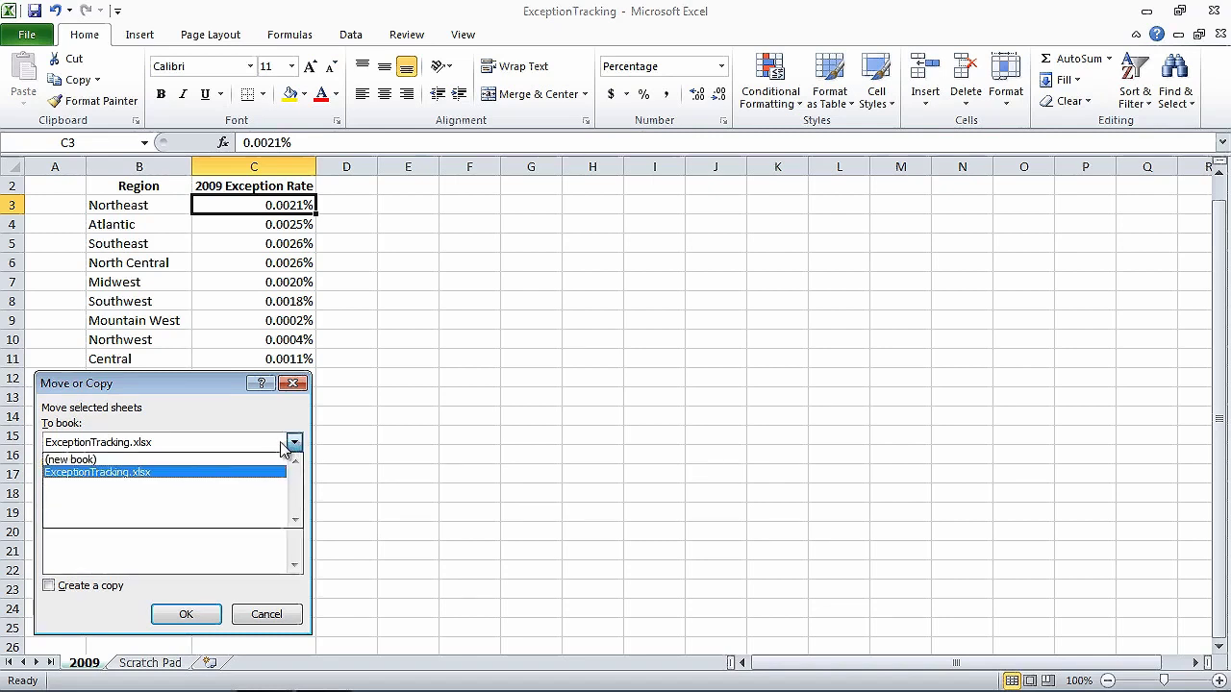
left_click(255, 461)
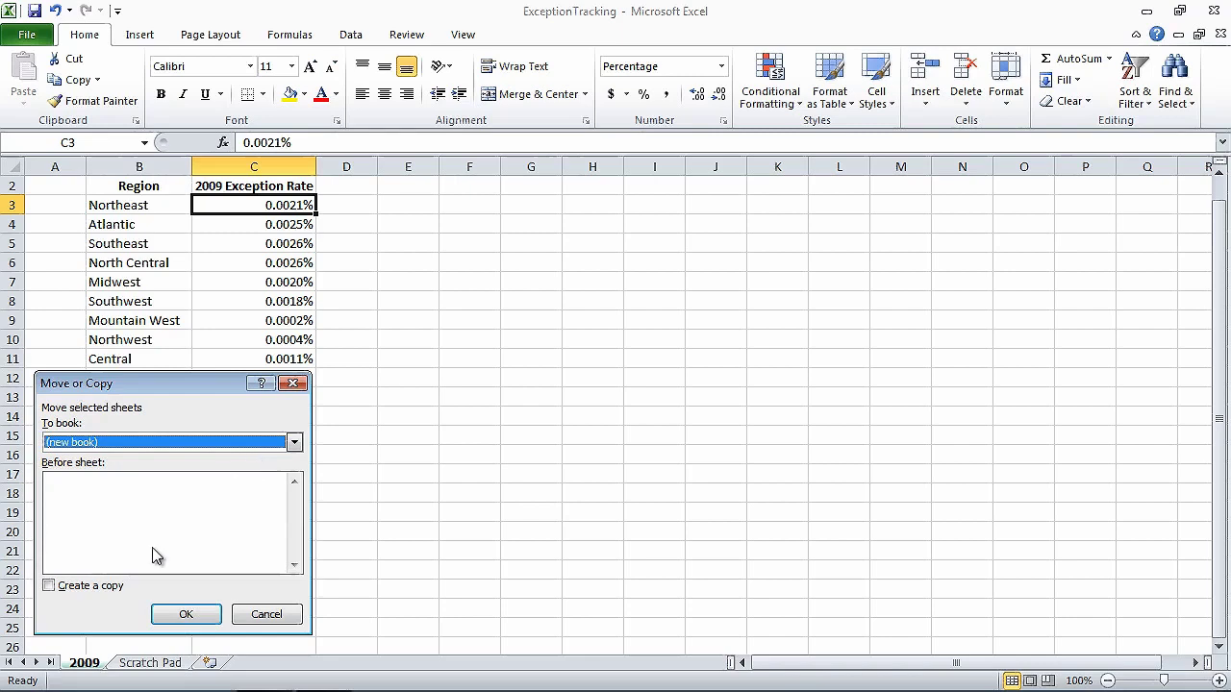
left_click(59, 589)
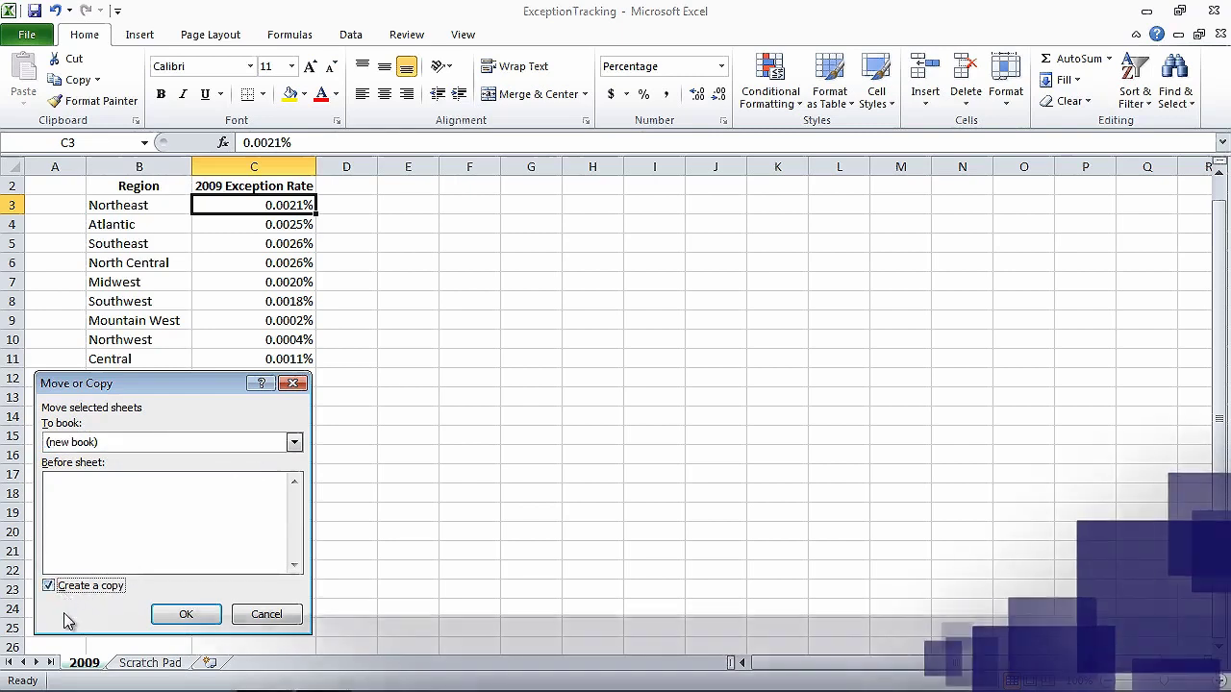
left_click(182, 617)
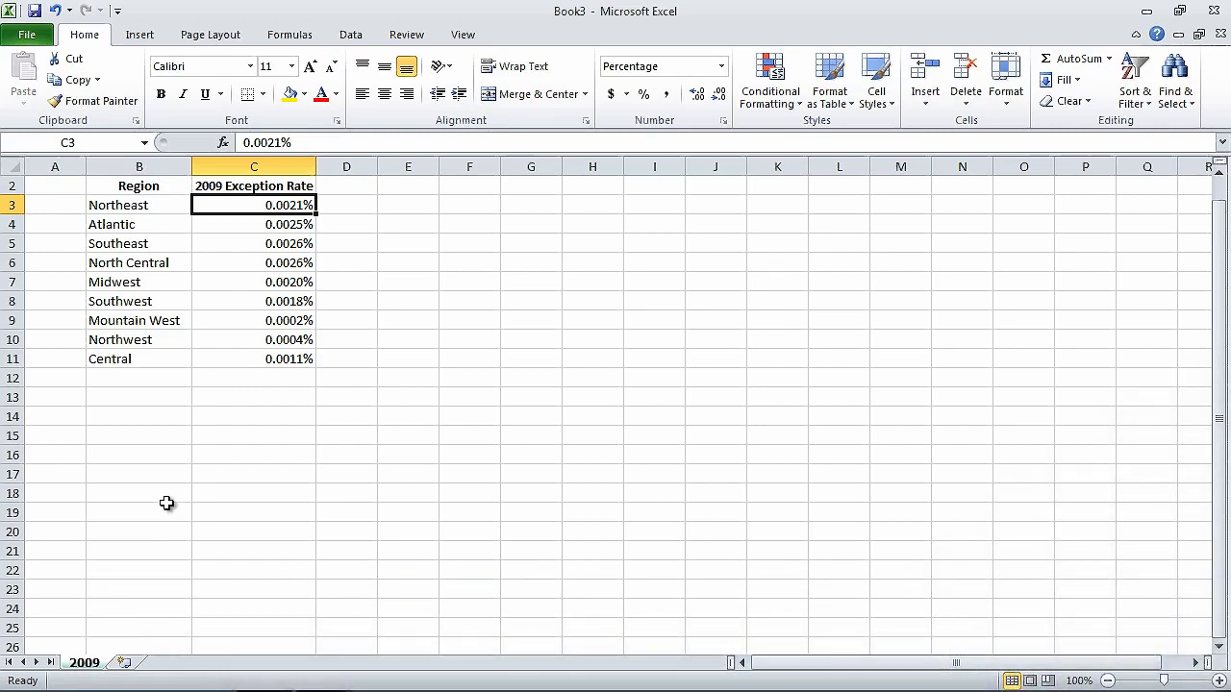
Save the new workbook in My Documents under the file name 2009Archive
left_click(34, 11)
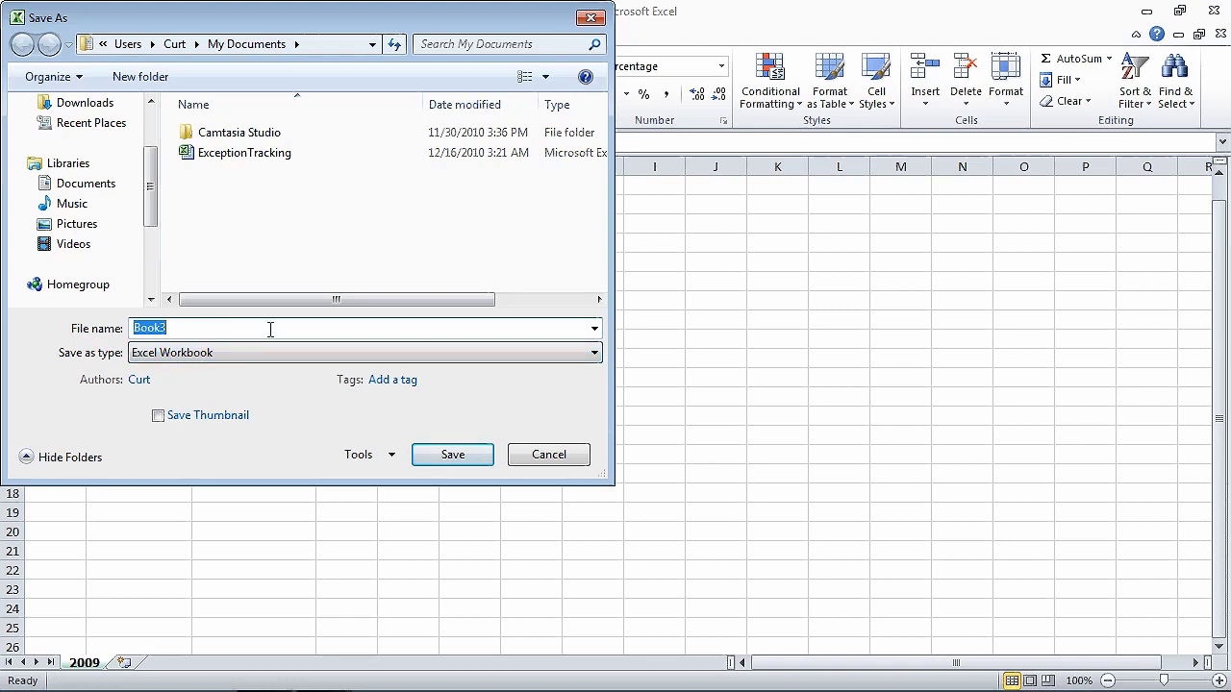
type("2009Archive")
key("Return")
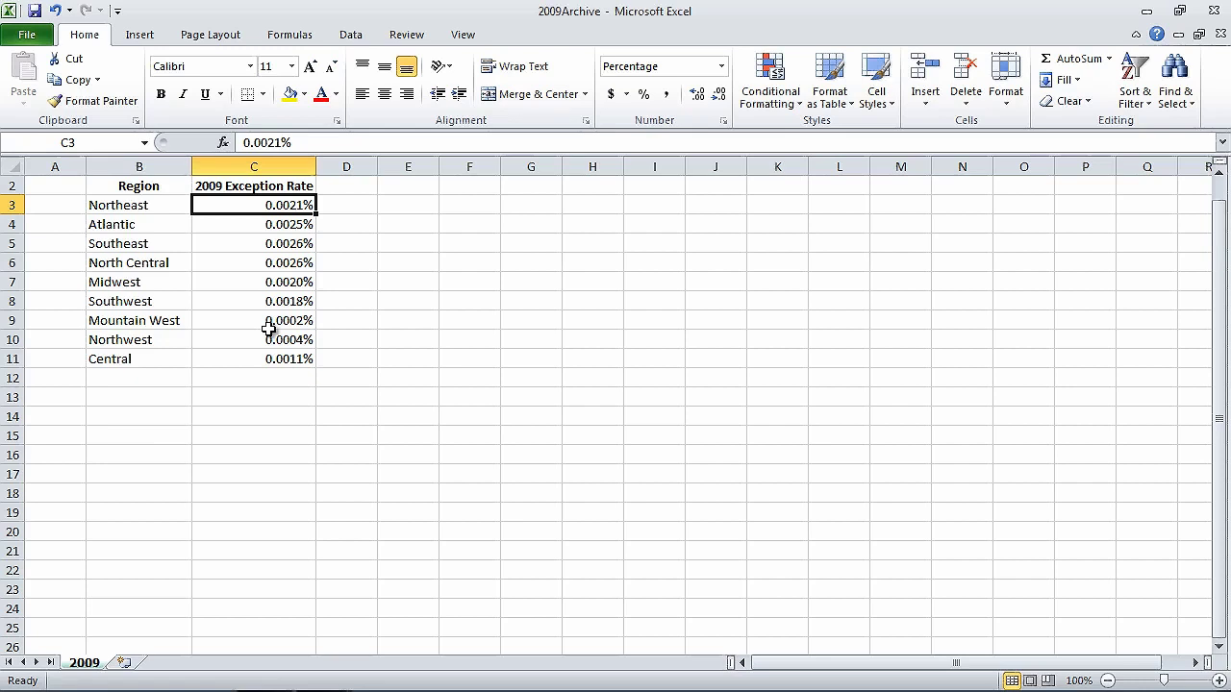
Switch back to the ExceptionTracking workbook and permanently delete its Scratch Pad worksheet
left_click(463, 34)
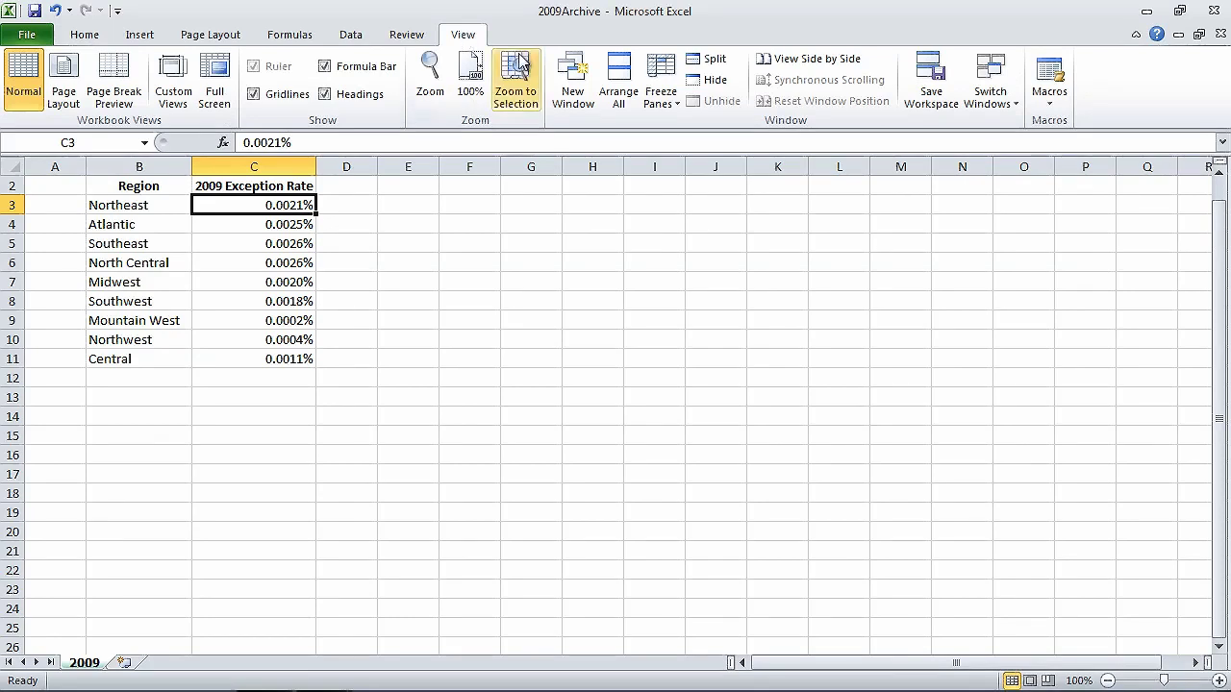
left_click(981, 101)
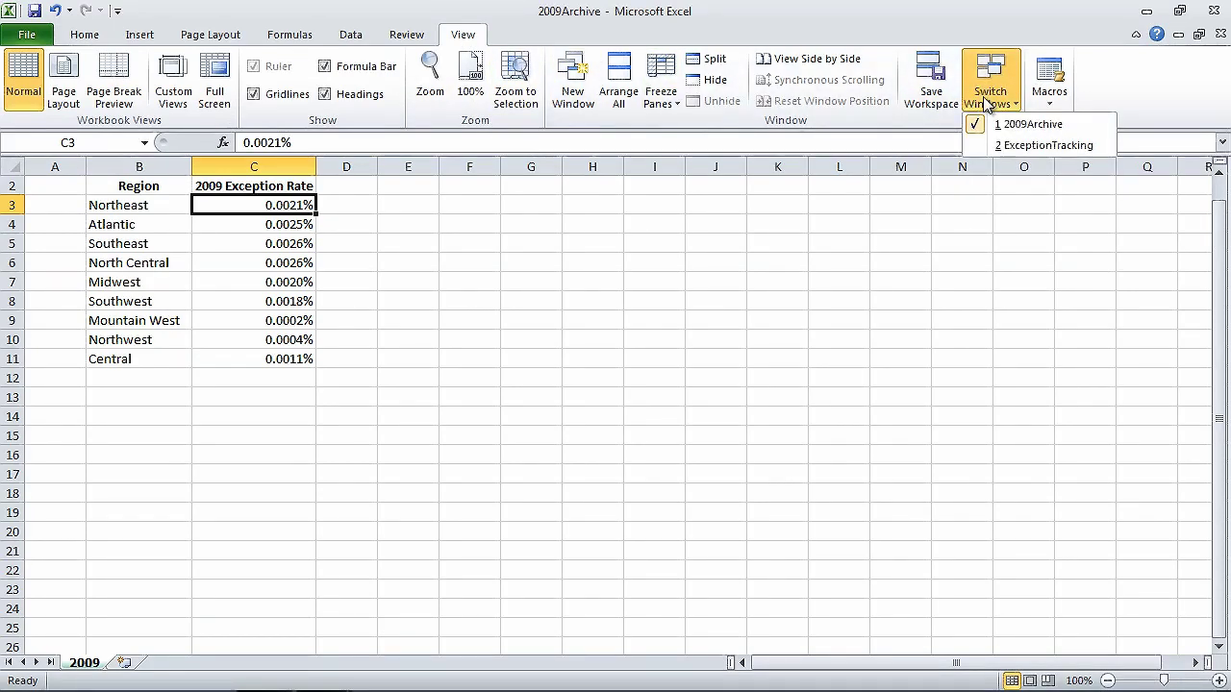
left_click(1017, 146)
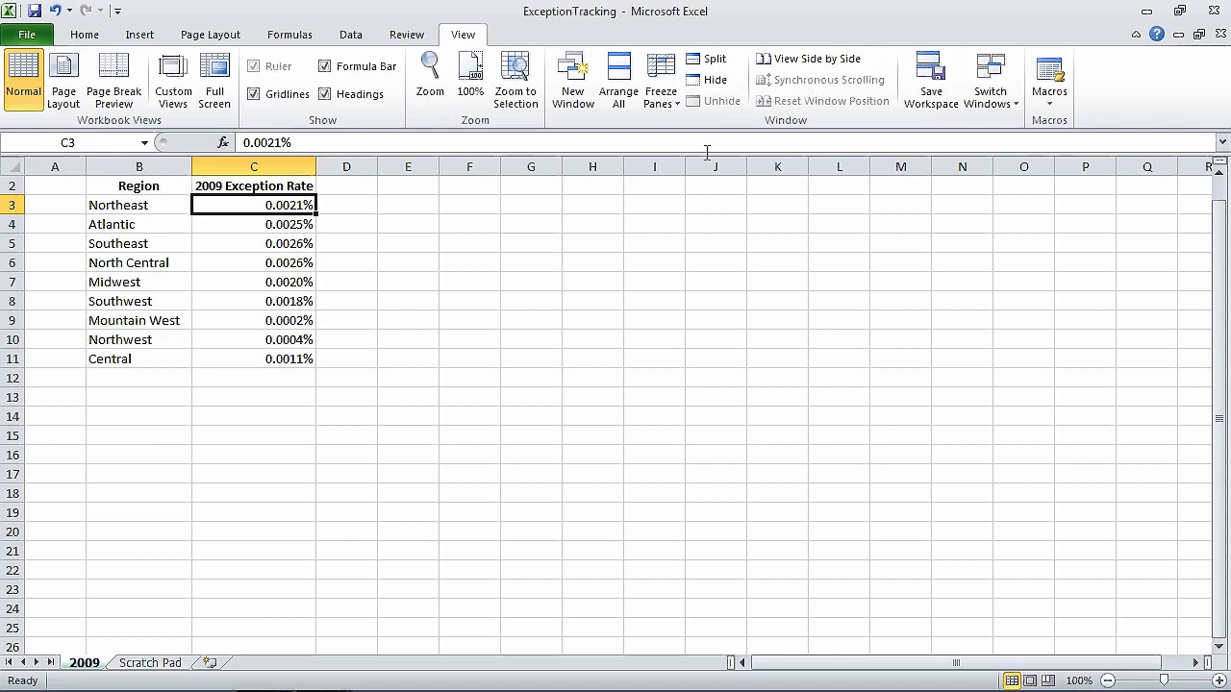
right_click(156, 663)
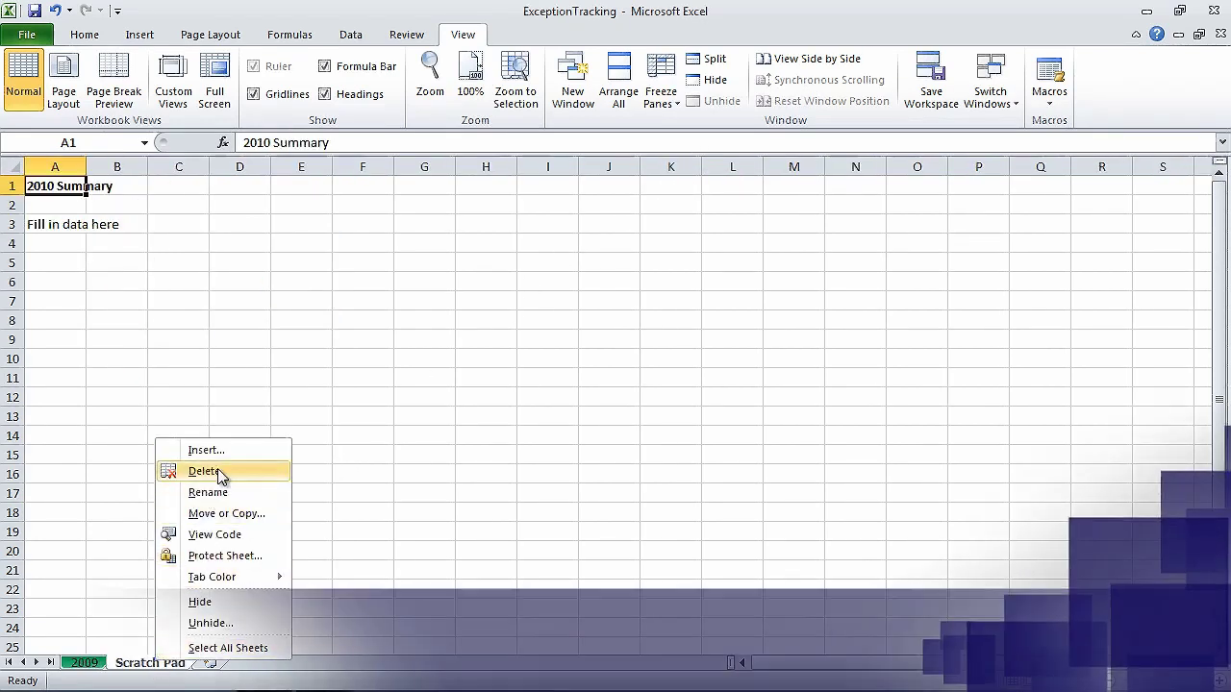
left_click(221, 471)
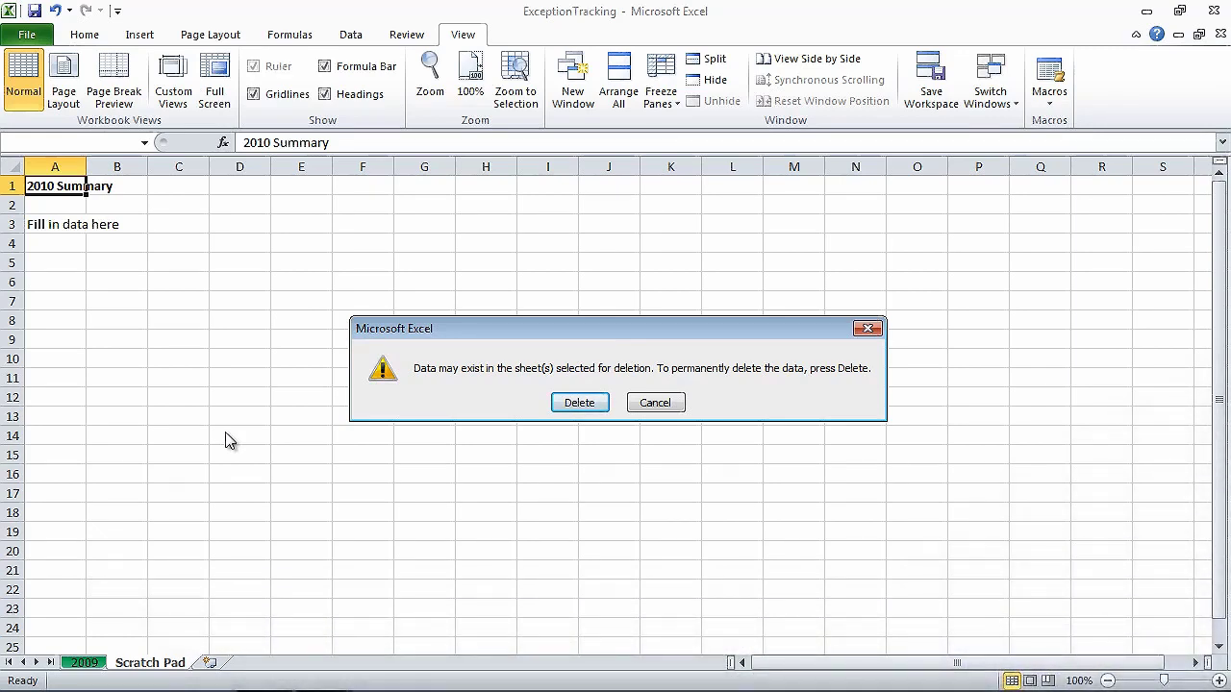
left_click(571, 400)
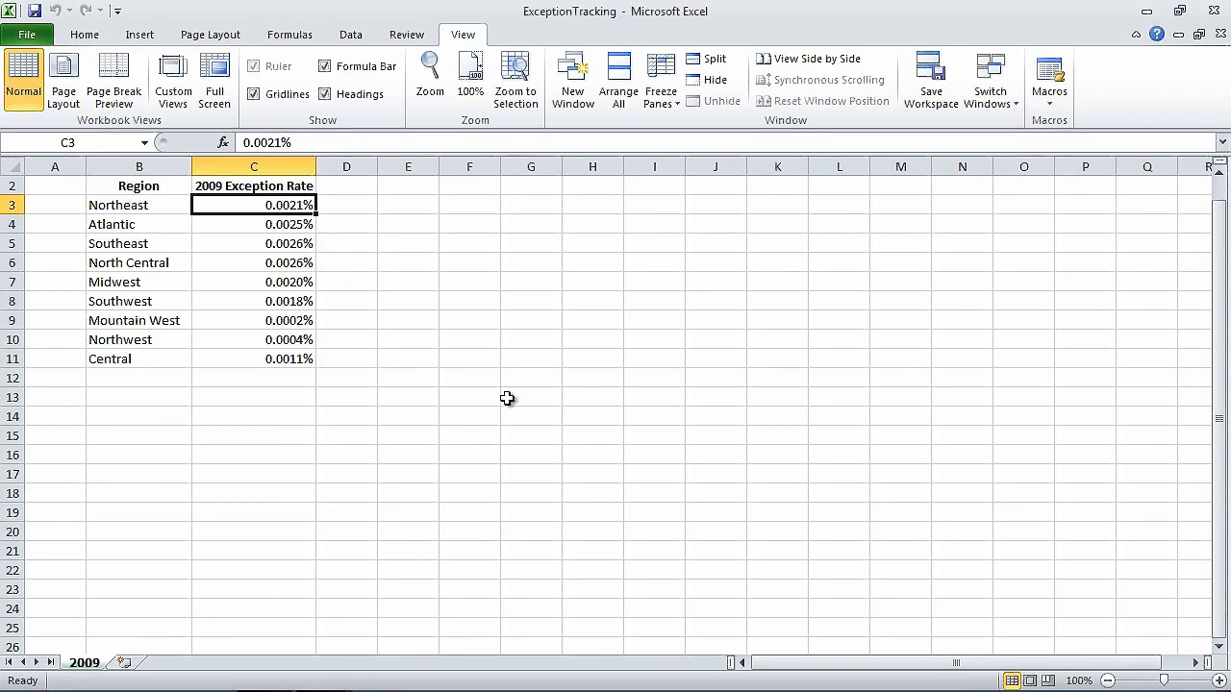
Unhide the 2010 worksheet in the ExceptionTracking workbook
right_click(78, 664)
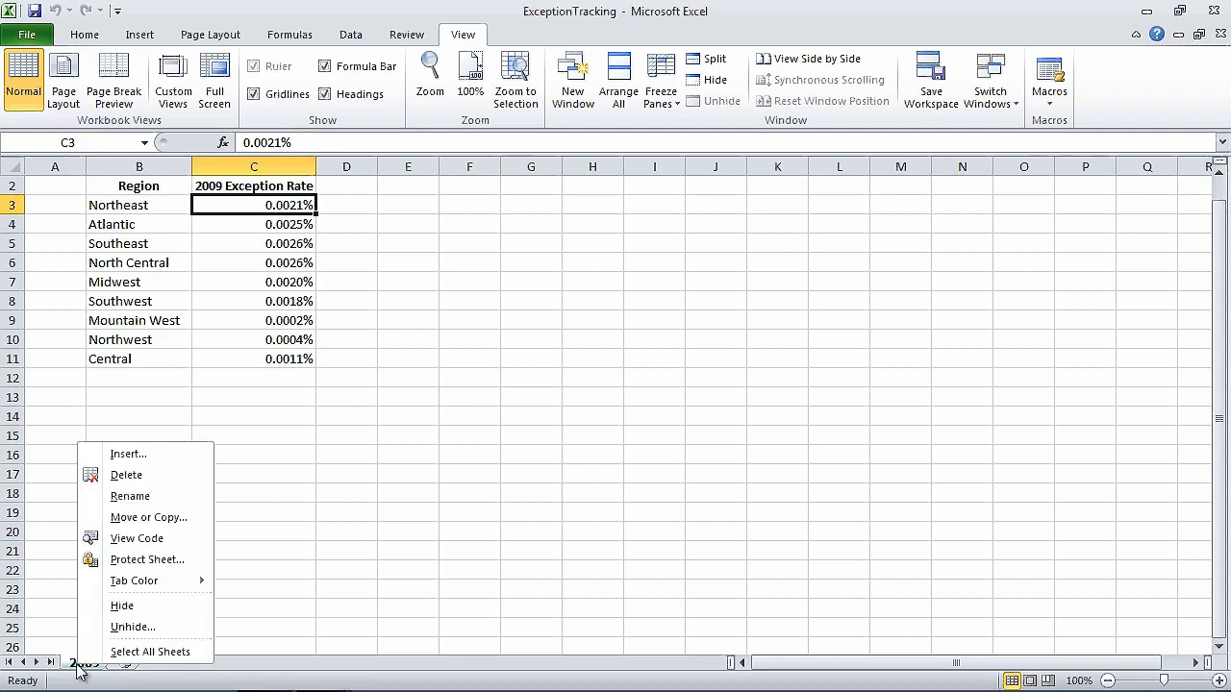
left_click(154, 627)
left_click_drag(165, 511, 241, 454)
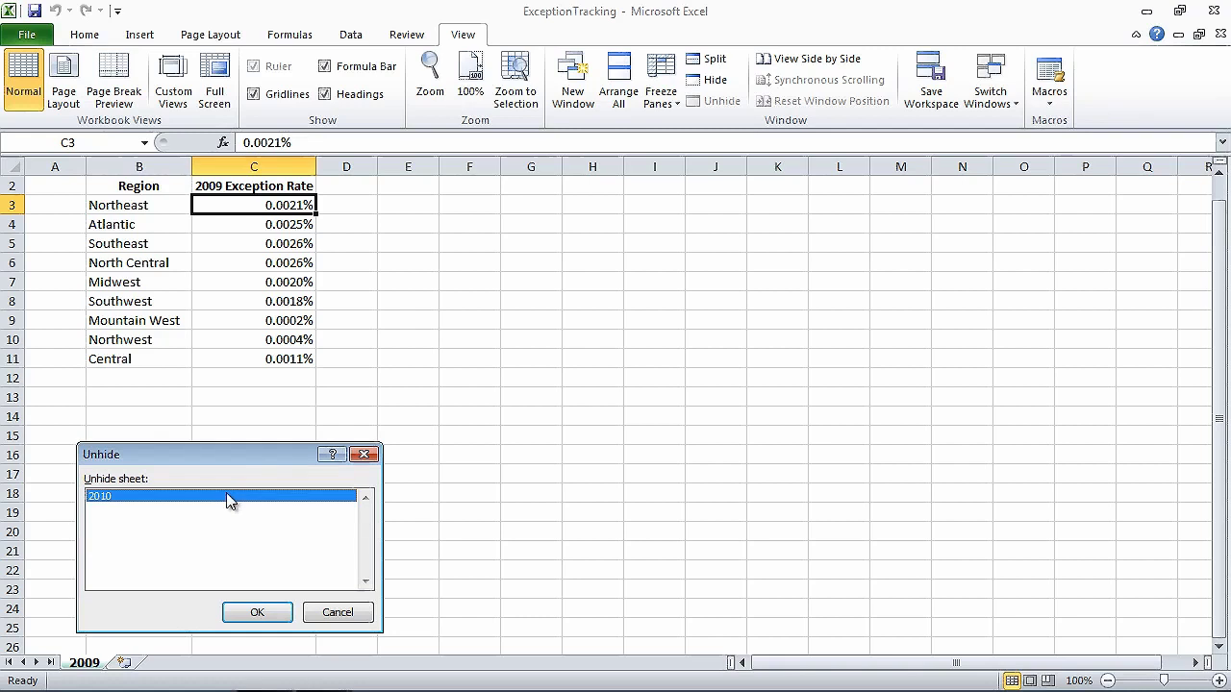
left_click(255, 615)
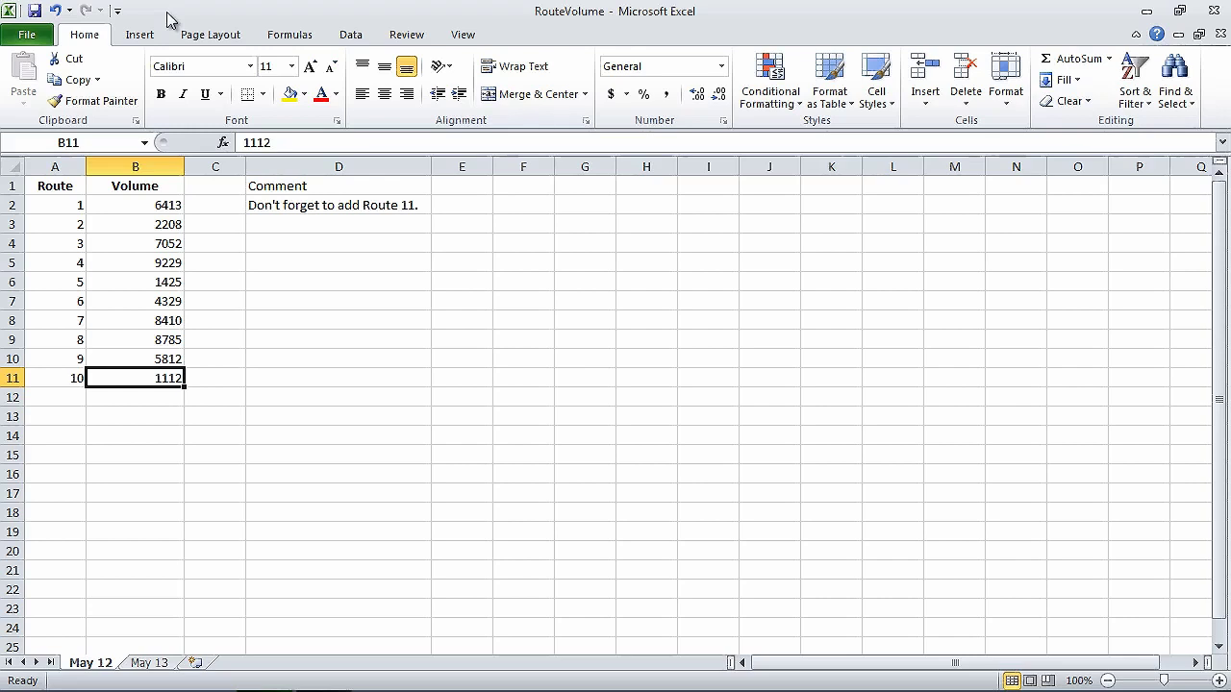
Insert a new sheet column before the Route column on the May 12 worksheet
left_click(73, 186)
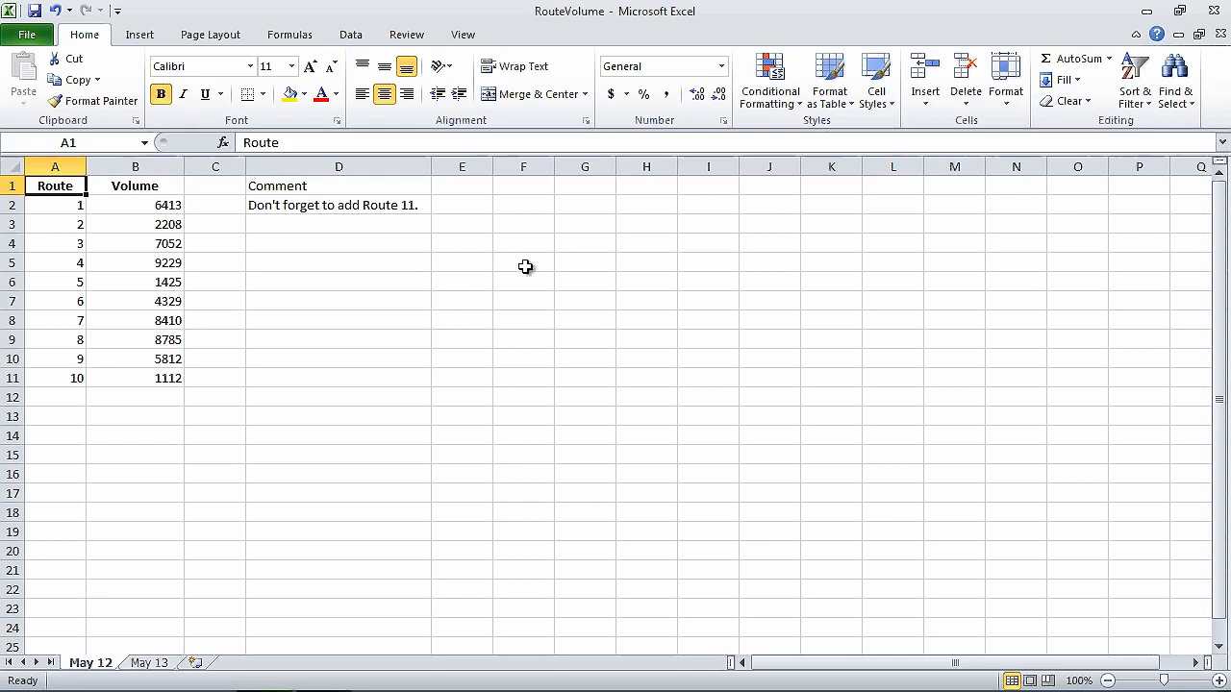
left_click(924, 97)
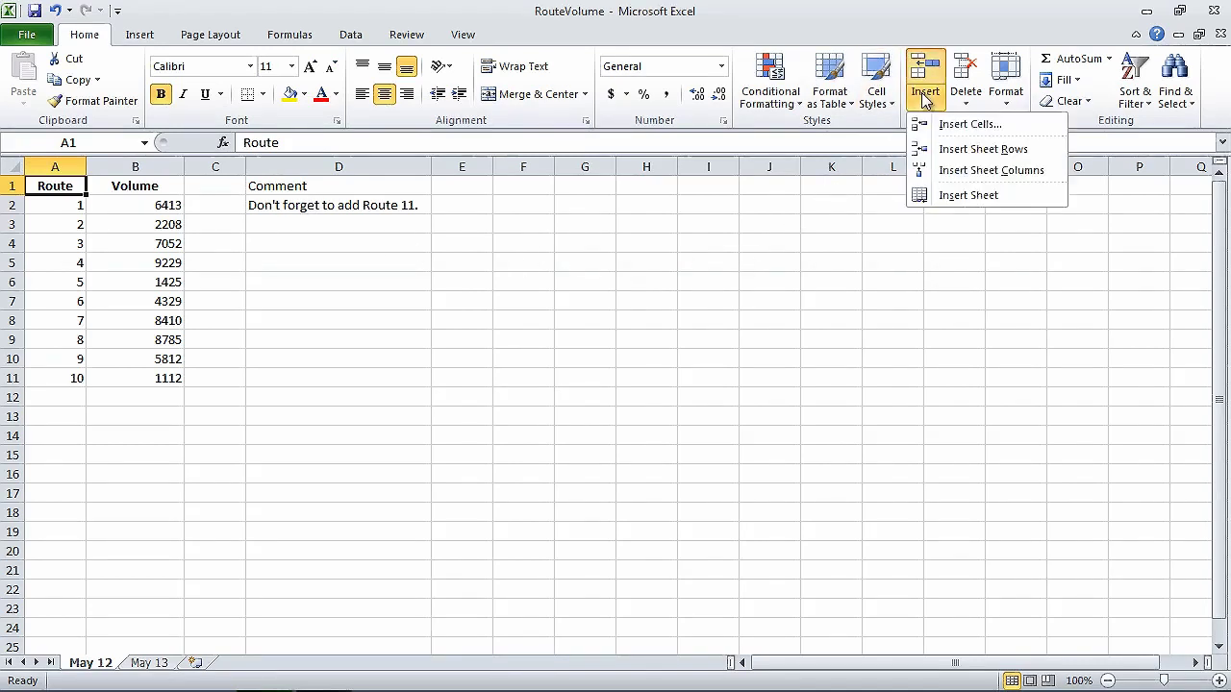
left_click(959, 170)
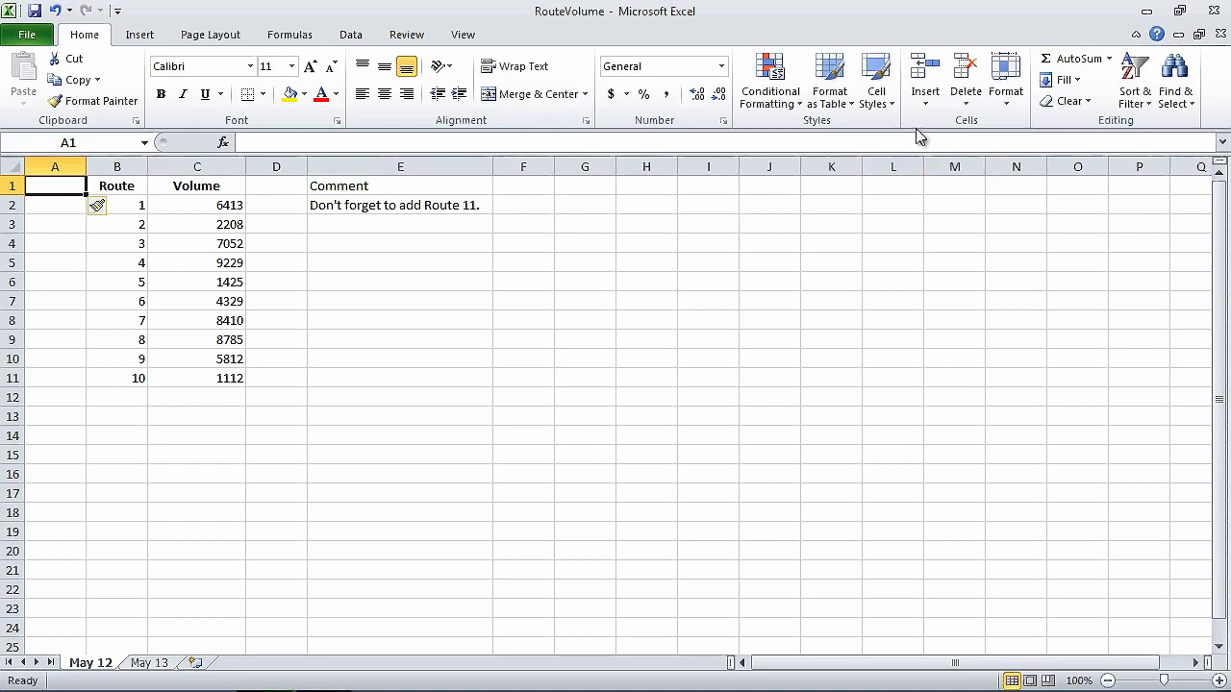
Insert a new sheet row above the Route and Volume headers and clear the inserted row's formatting
left_click(925, 96)
left_click(961, 150)
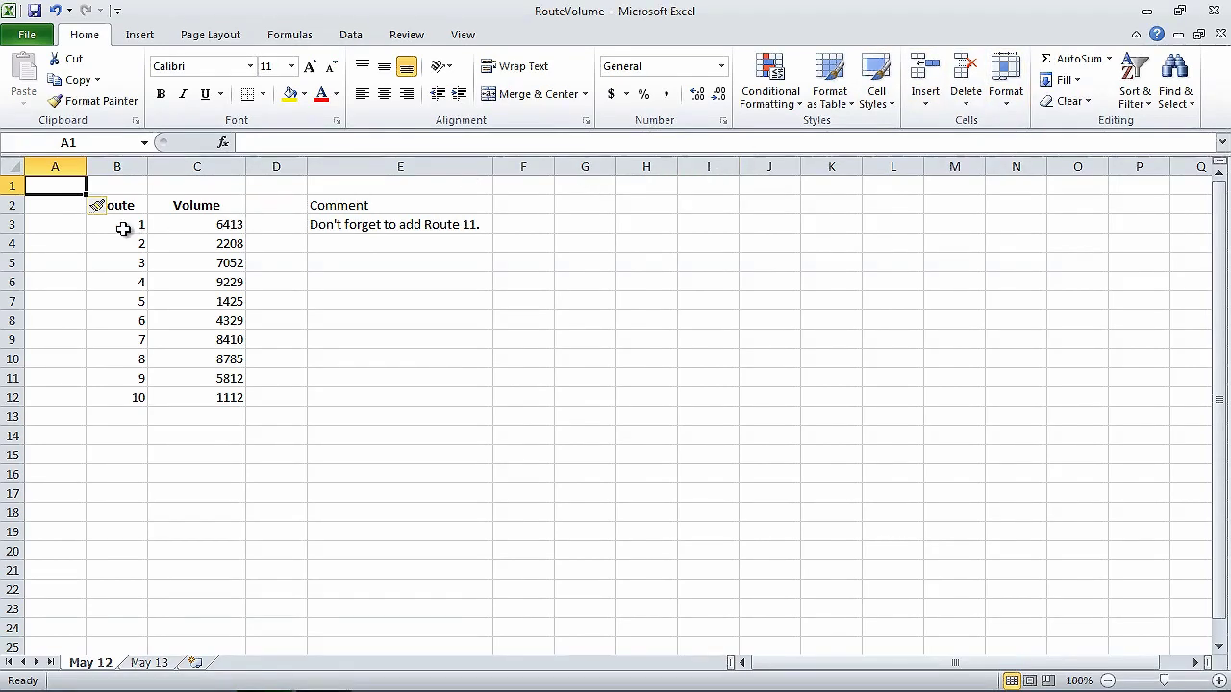
left_click(101, 208)
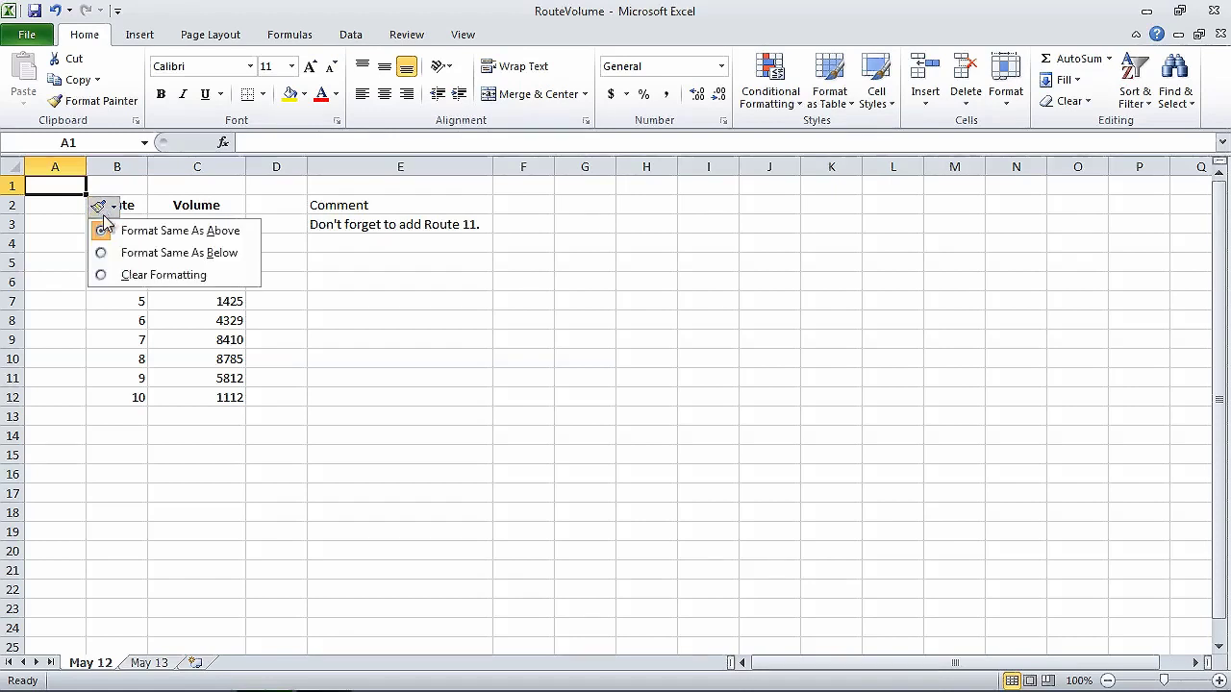
left_click(132, 273)
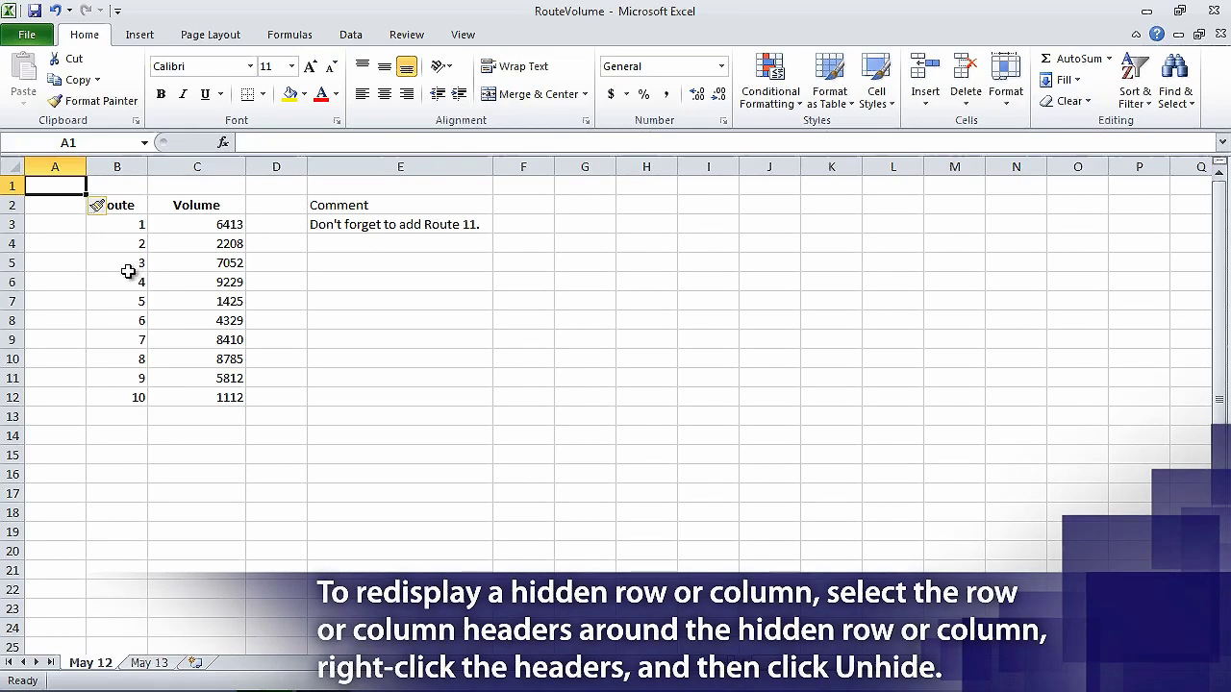
Hide column E, which holds the comment, on the May 12 worksheet
right_click(330, 168)
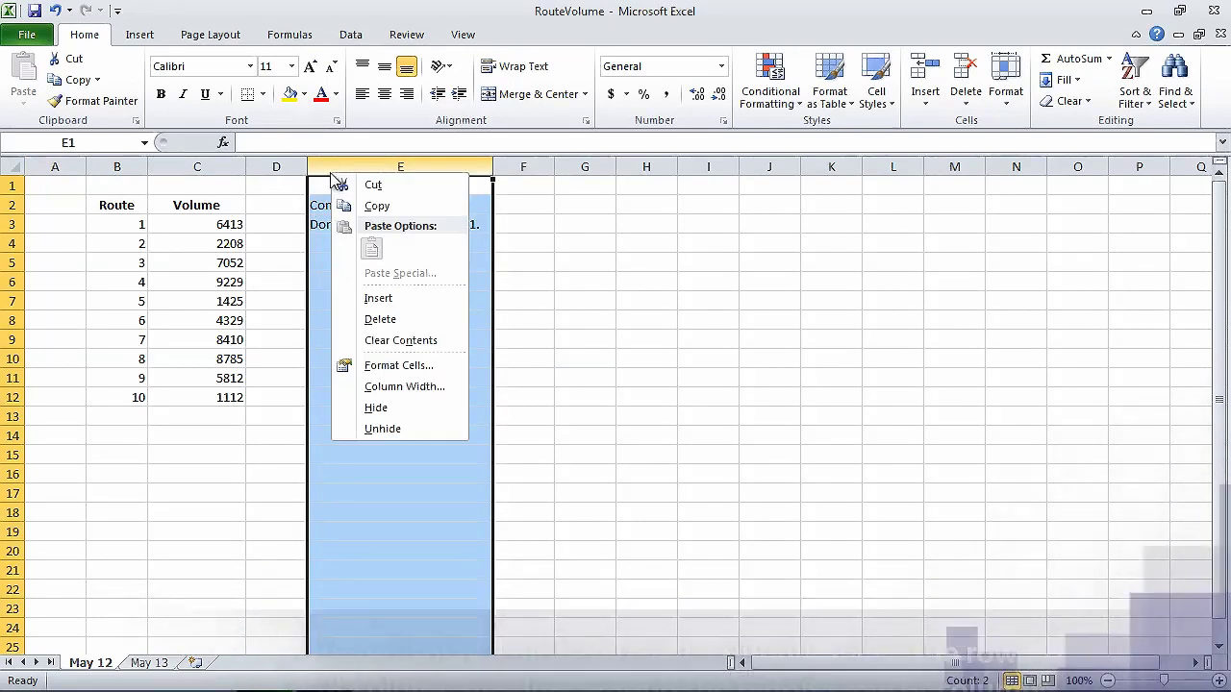
left_click(377, 408)
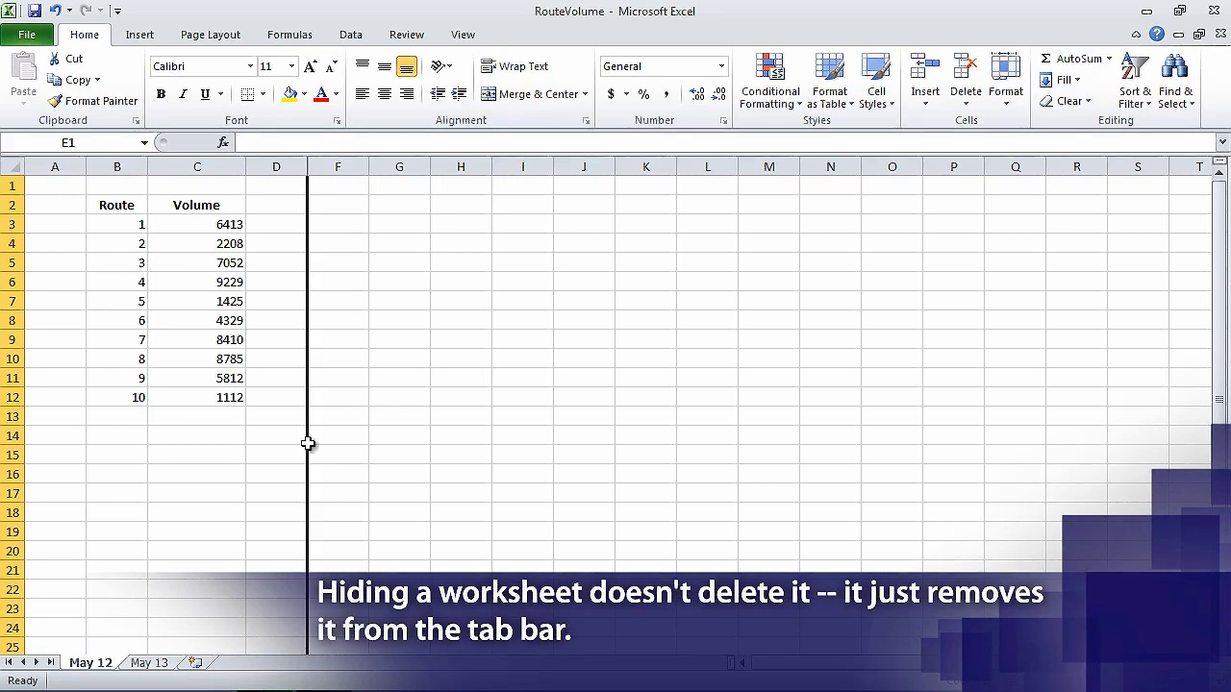
On the May 13 worksheet, delete cell B6 containing the duplicate Route 4 and shift the cells below up
left_click(149, 663)
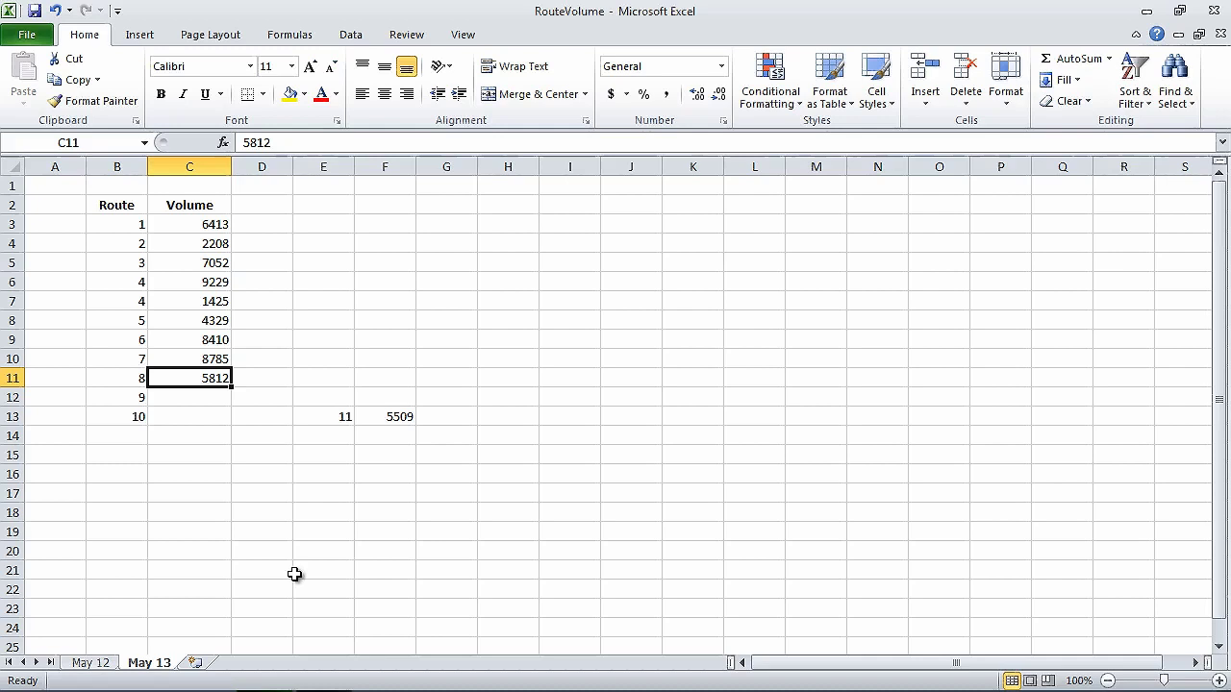
left_click(135, 283)
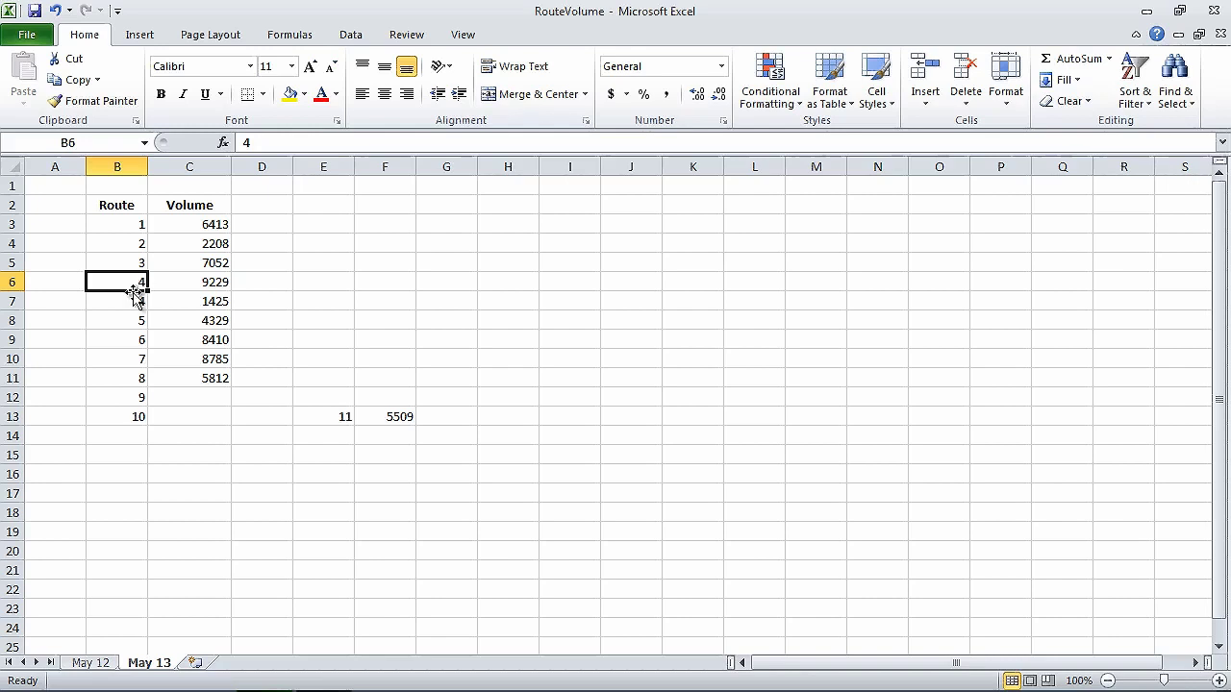
left_click(966, 104)
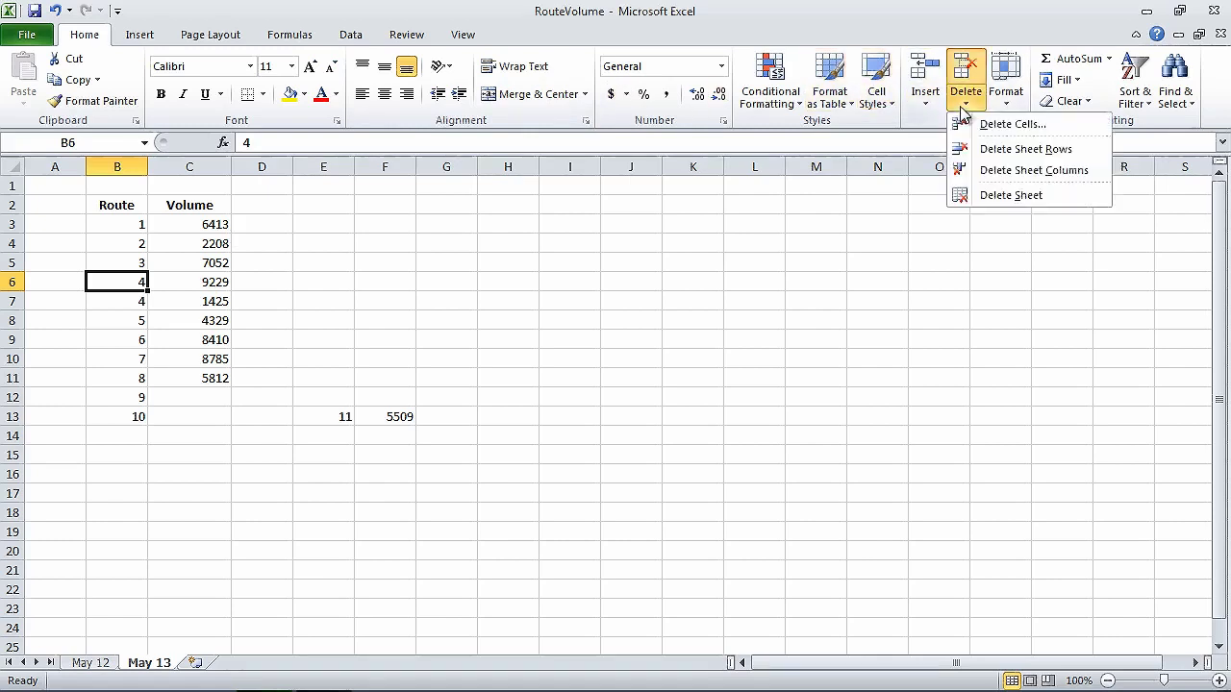
left_click(993, 125)
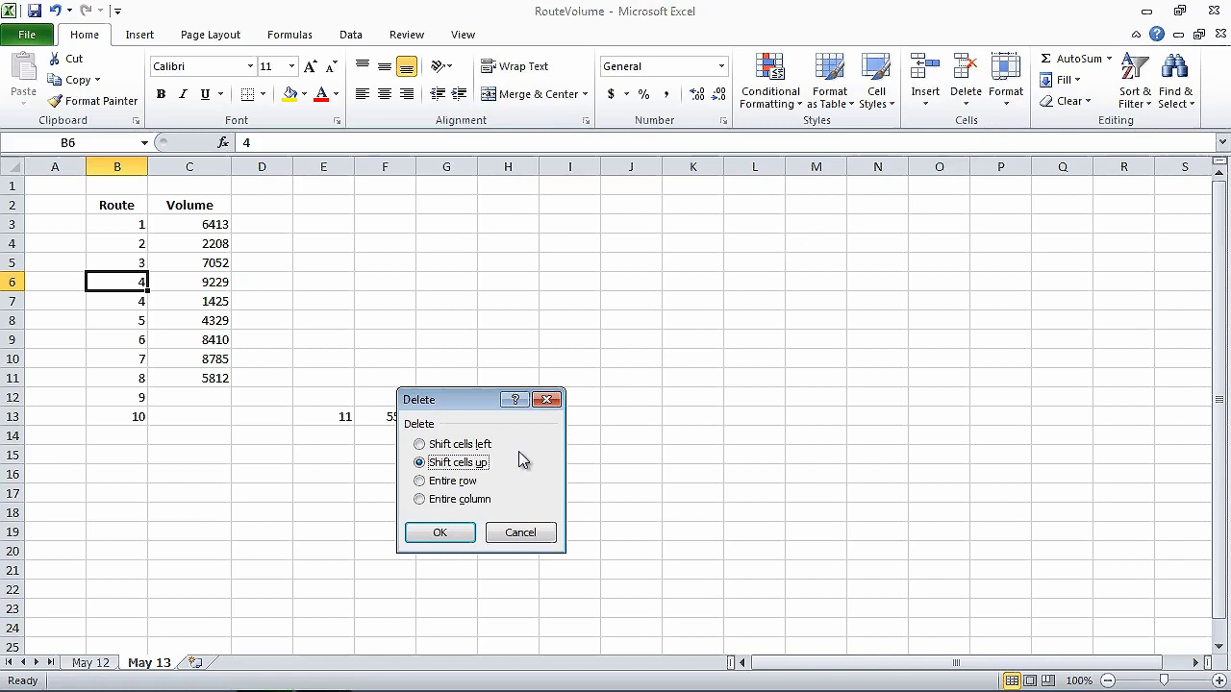
left_click(439, 532)
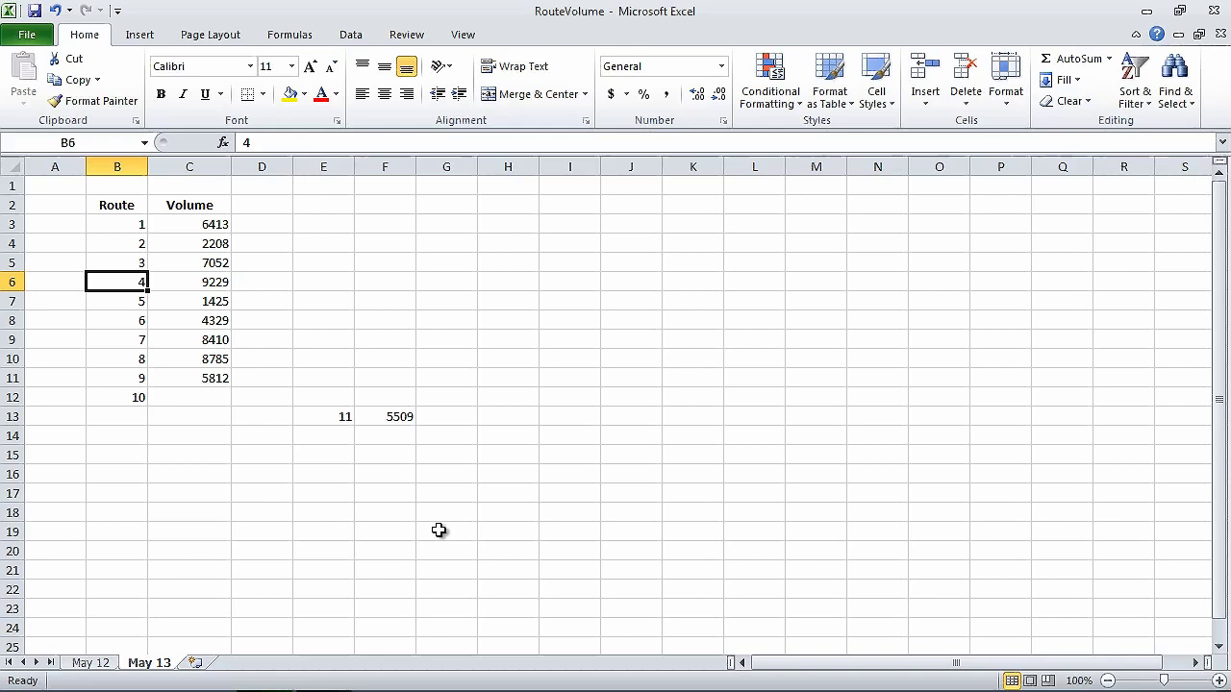
Insert a cell at C6 in the Volume column, shifting cells down, and enter 4499 as Route 4's volume
left_click(220, 280)
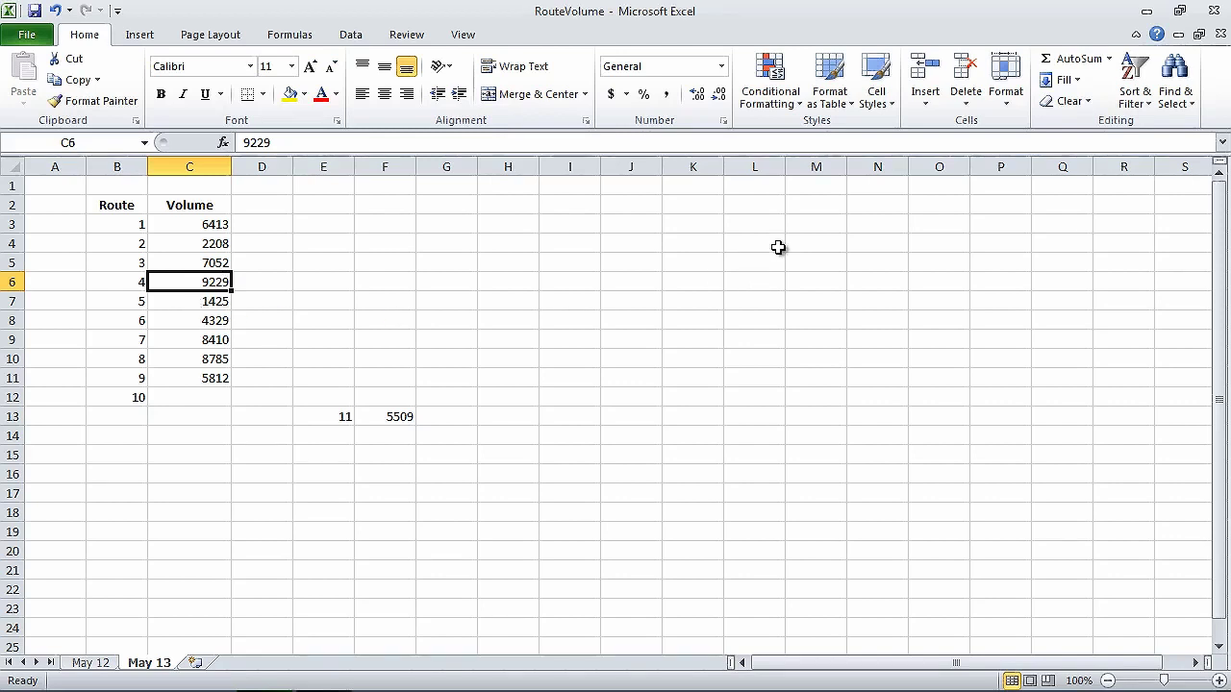
left_click(925, 102)
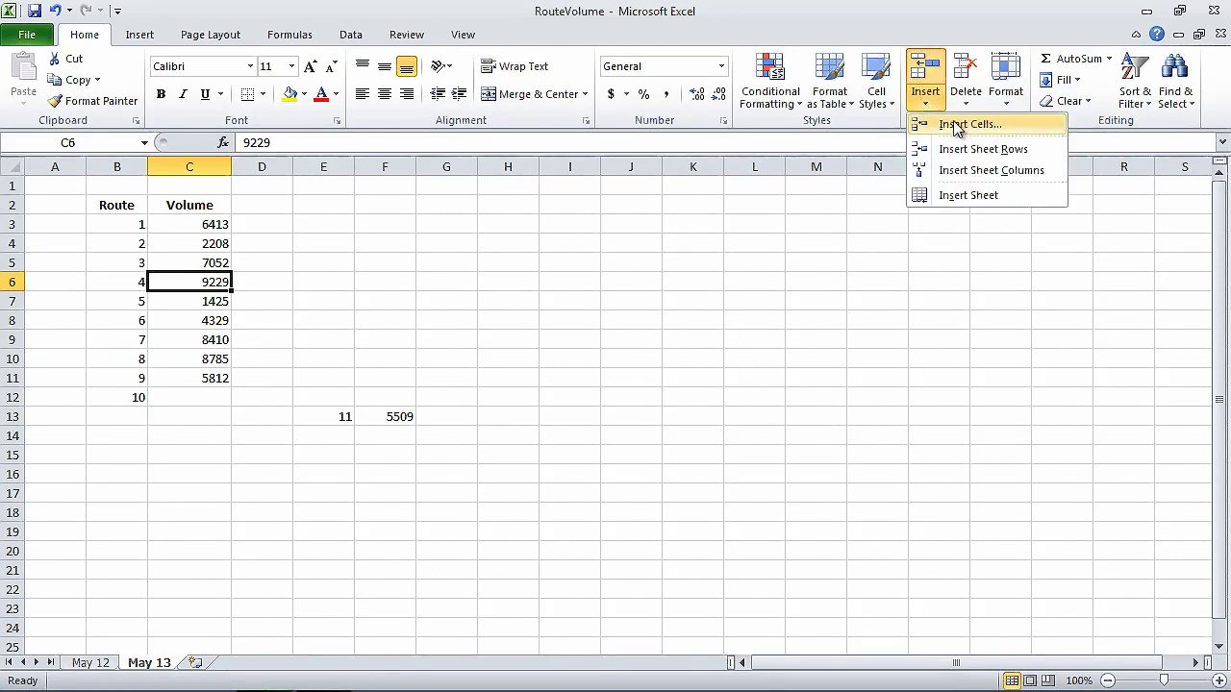
left_click(950, 124)
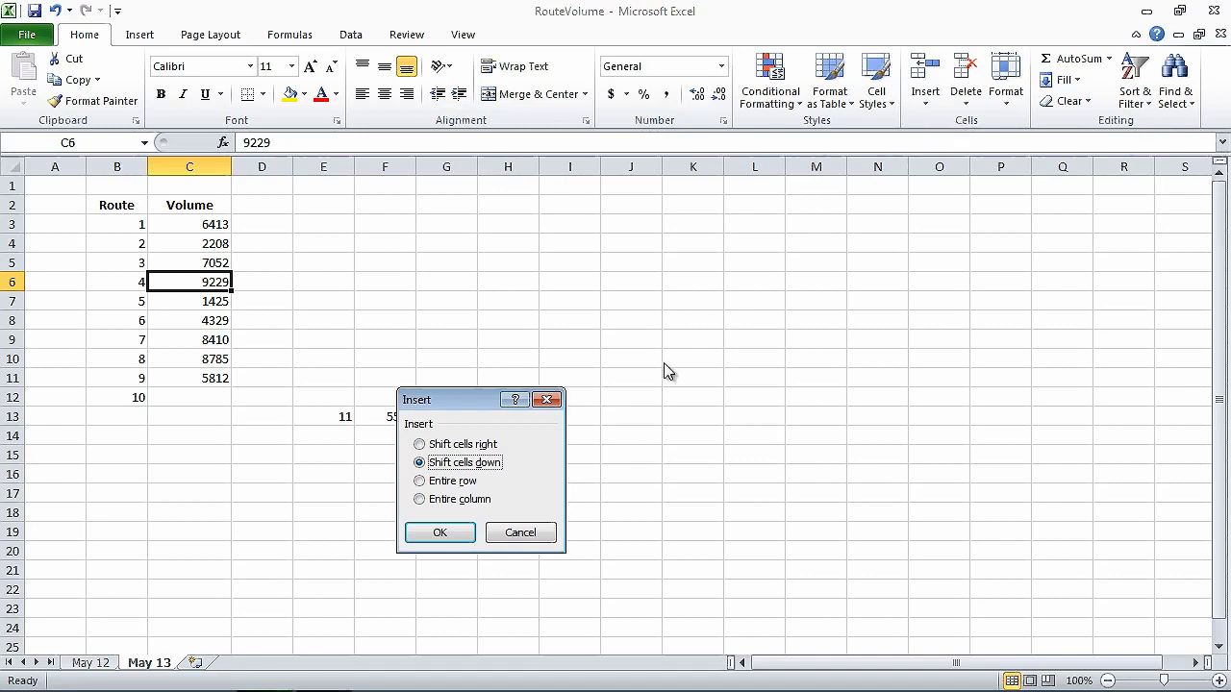
left_click(439, 533)
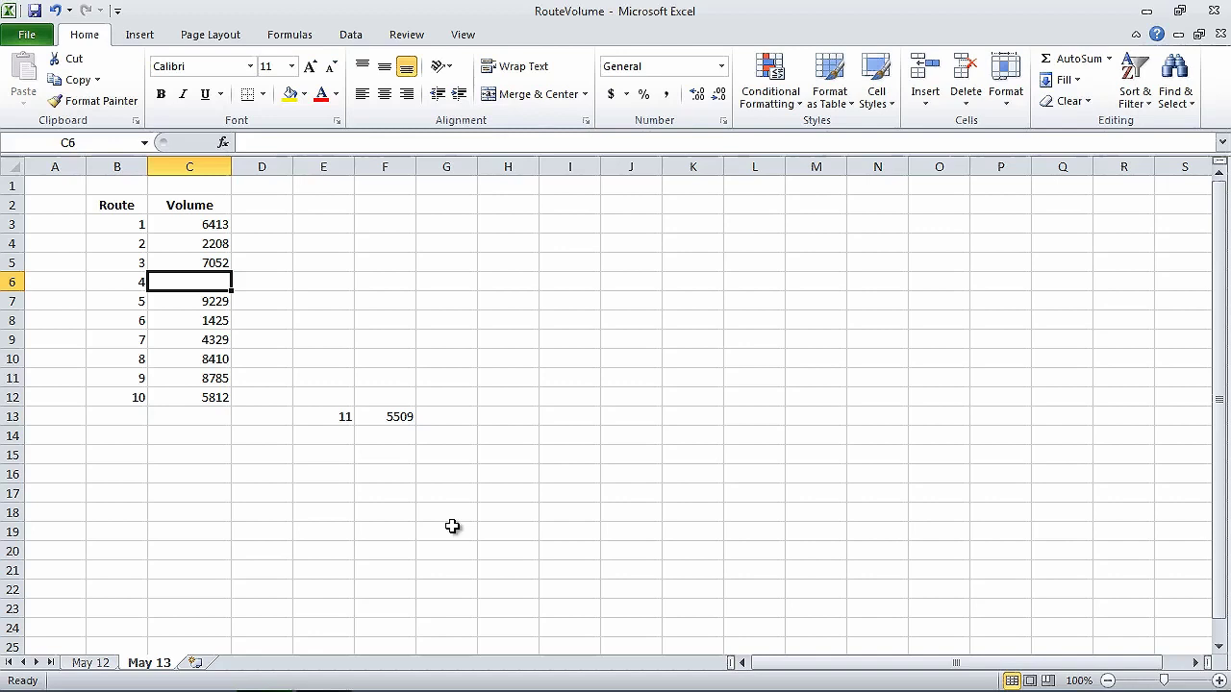
type("4499")
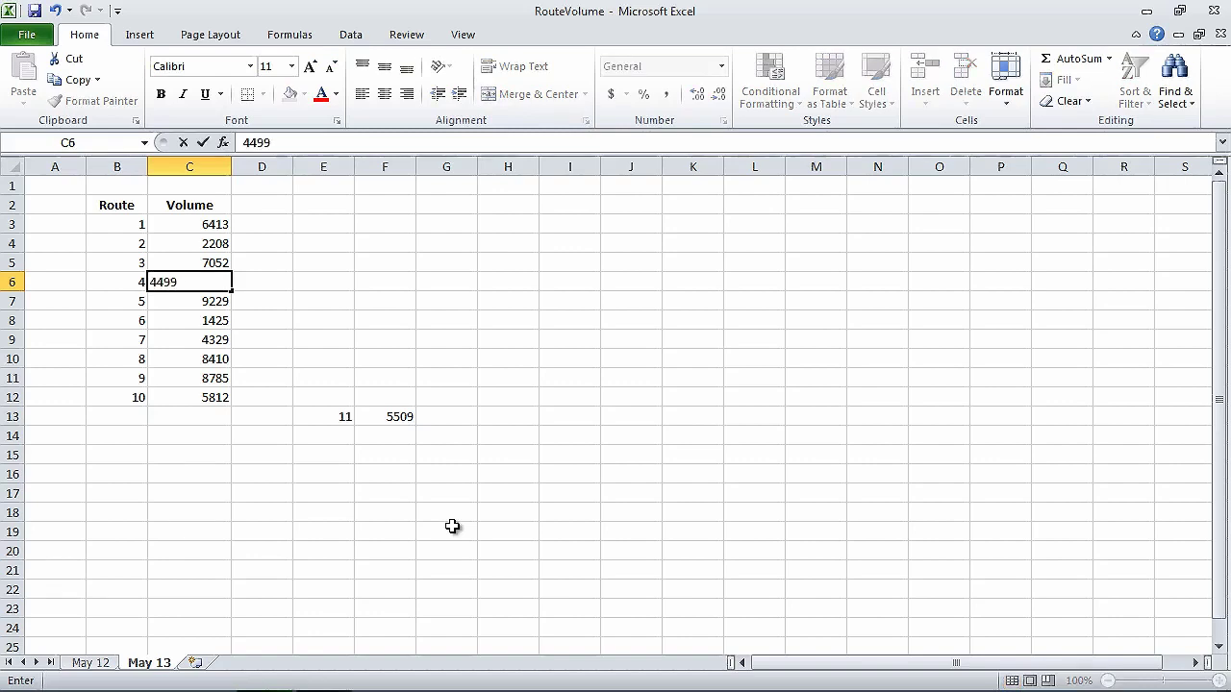
key("Return")
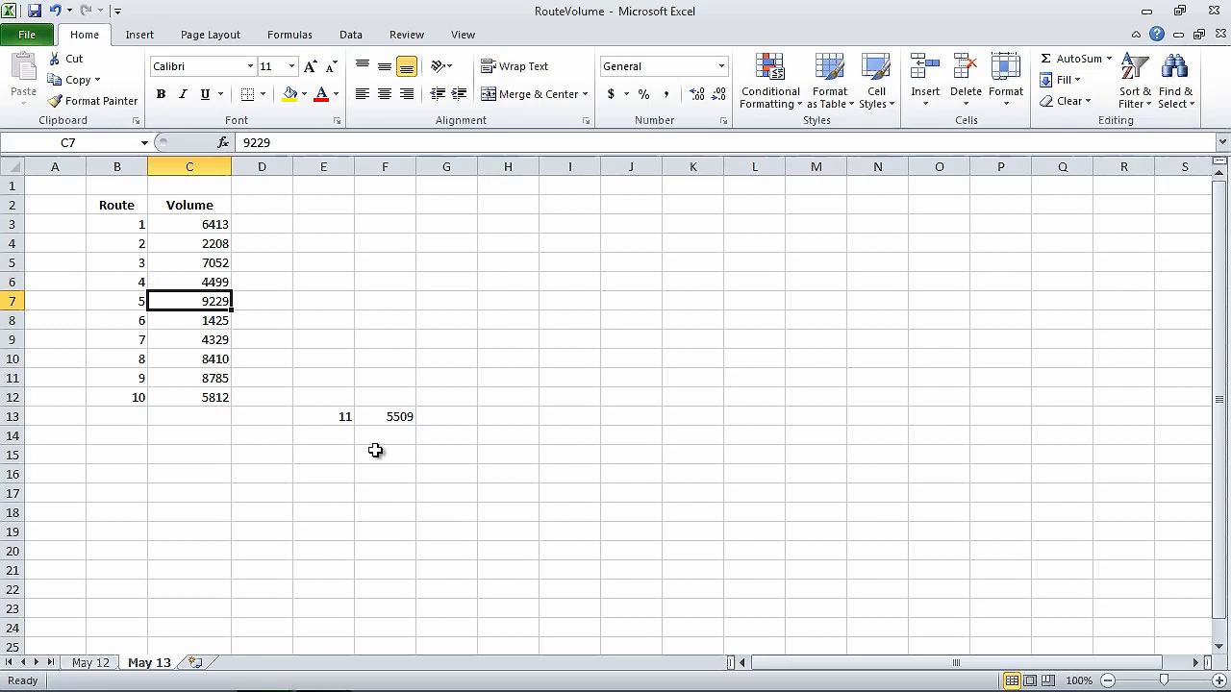
Move the Route 11 entry from E13:F13 to B13:C13, directly below the Route and Volume list
left_click_drag(340, 414, 388, 414)
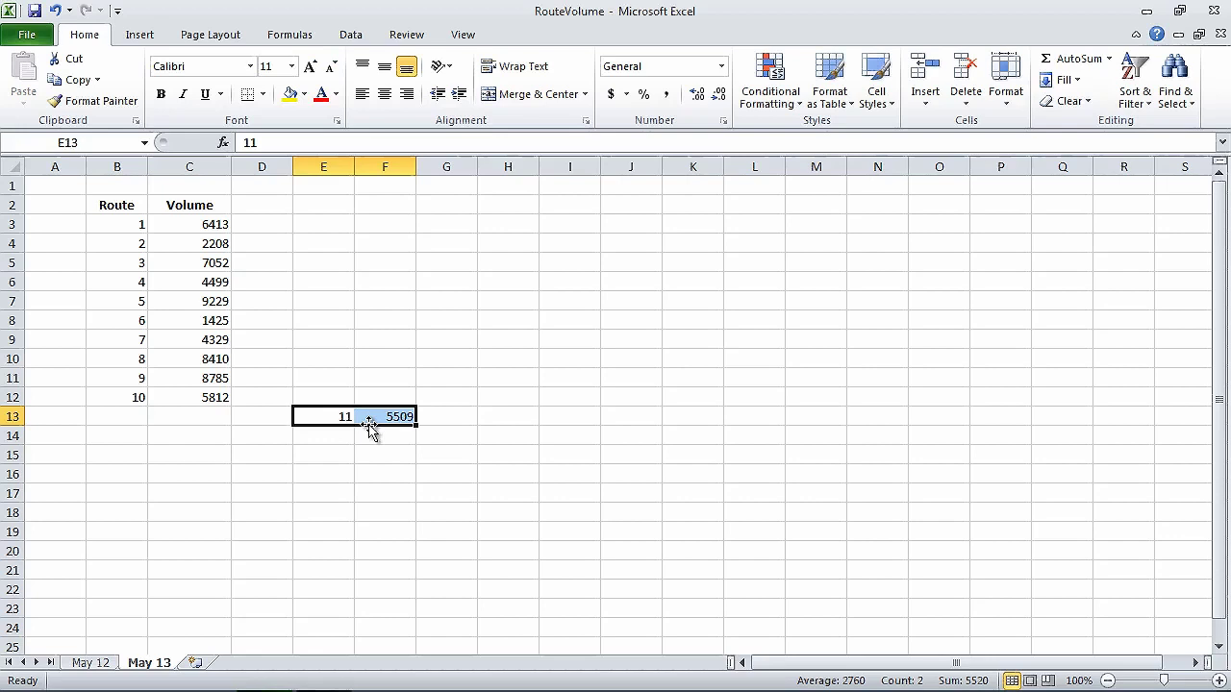
left_click_drag(370, 430, 197, 431)
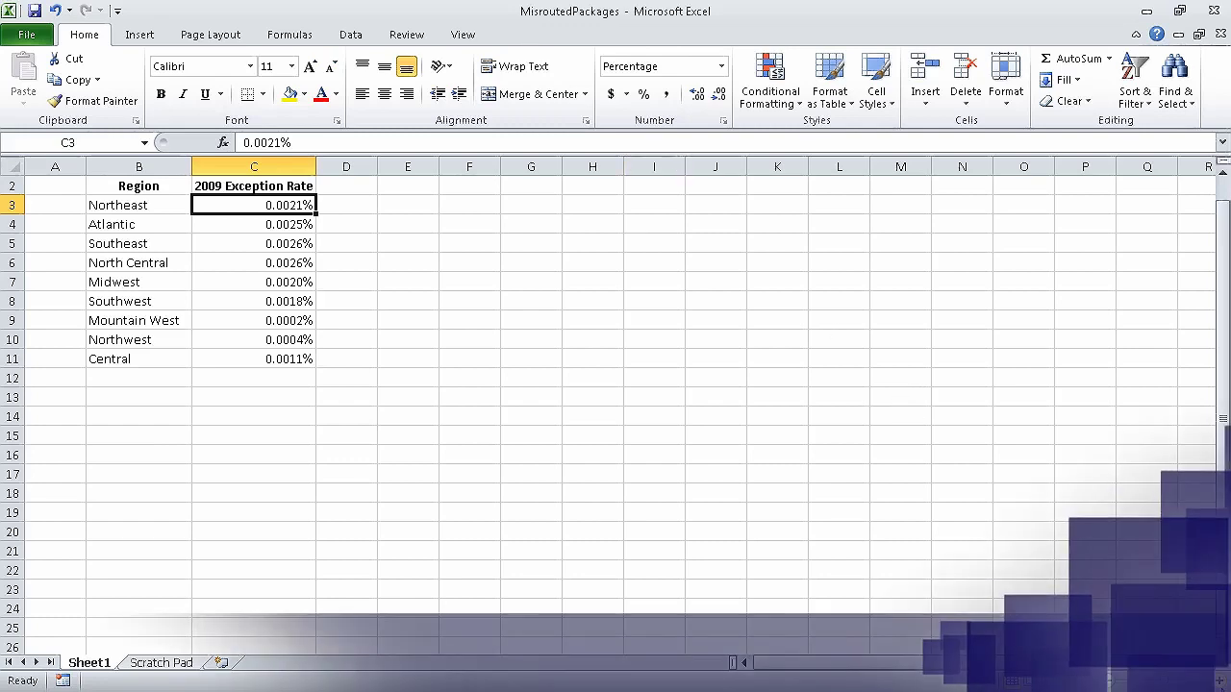
Zoom the MisroutedPackages worksheet to 150%, and zoom further to fit the selected table range B2:C11
scroll(616, 404, "up", 4)
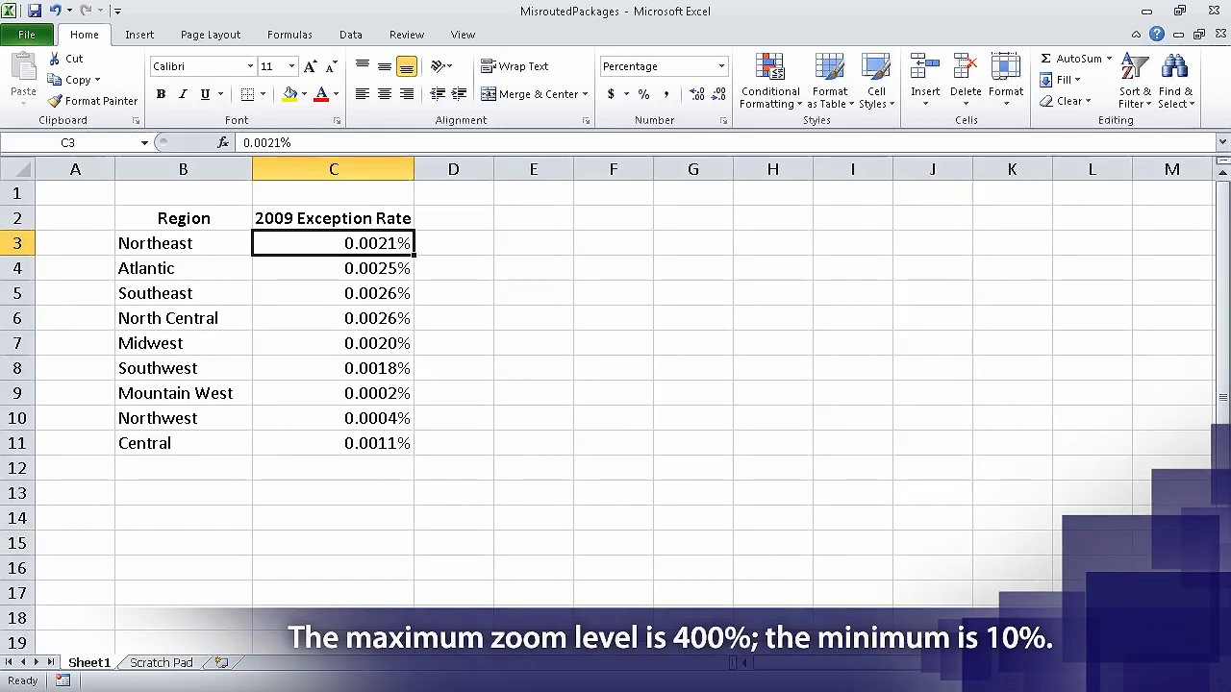
scroll(616, 404, "up", 1)
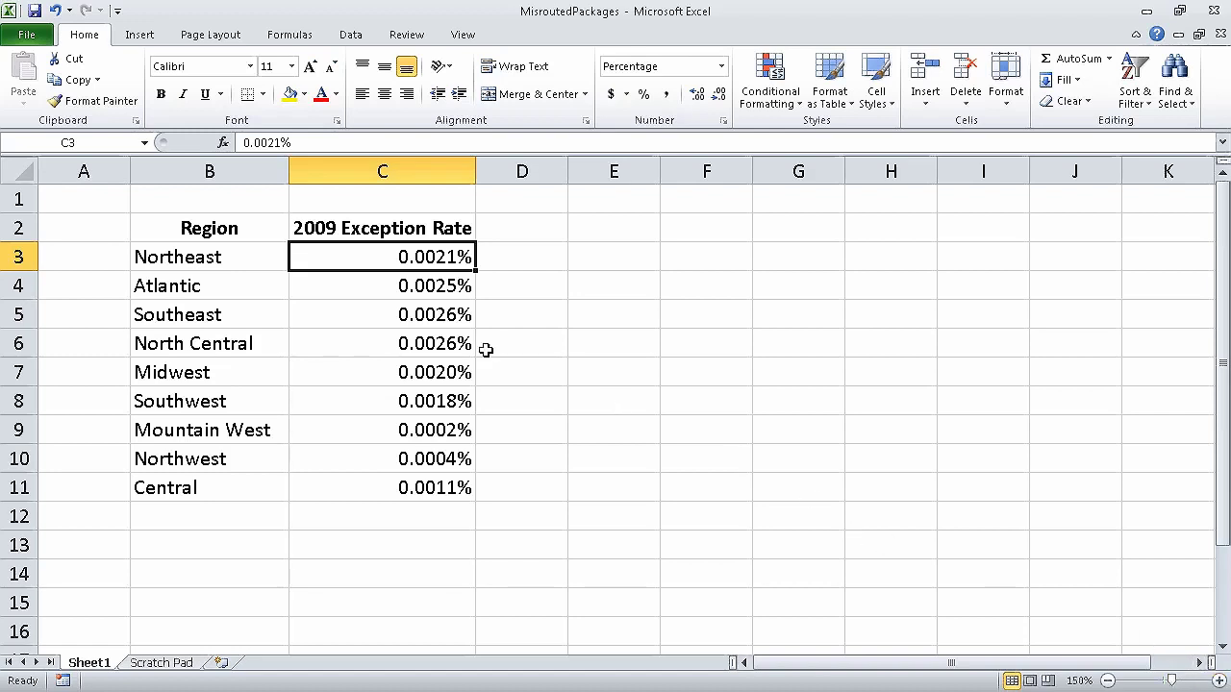
left_click_drag(258, 229, 412, 488)
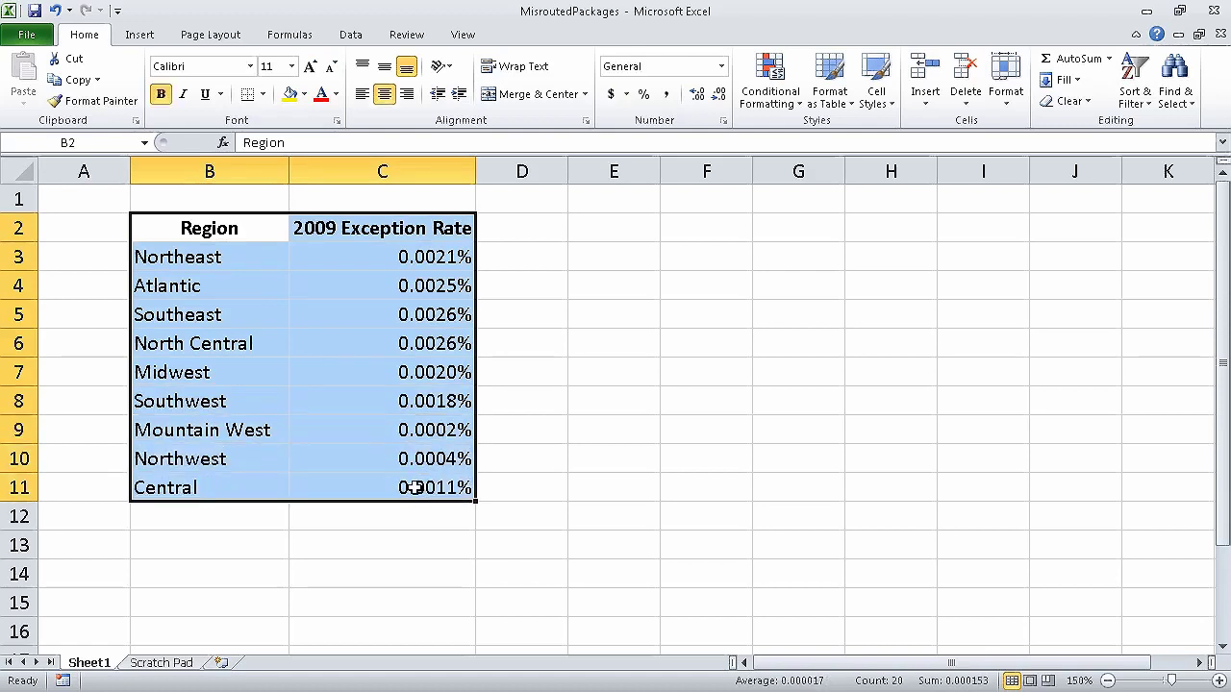
left_click(463, 33)
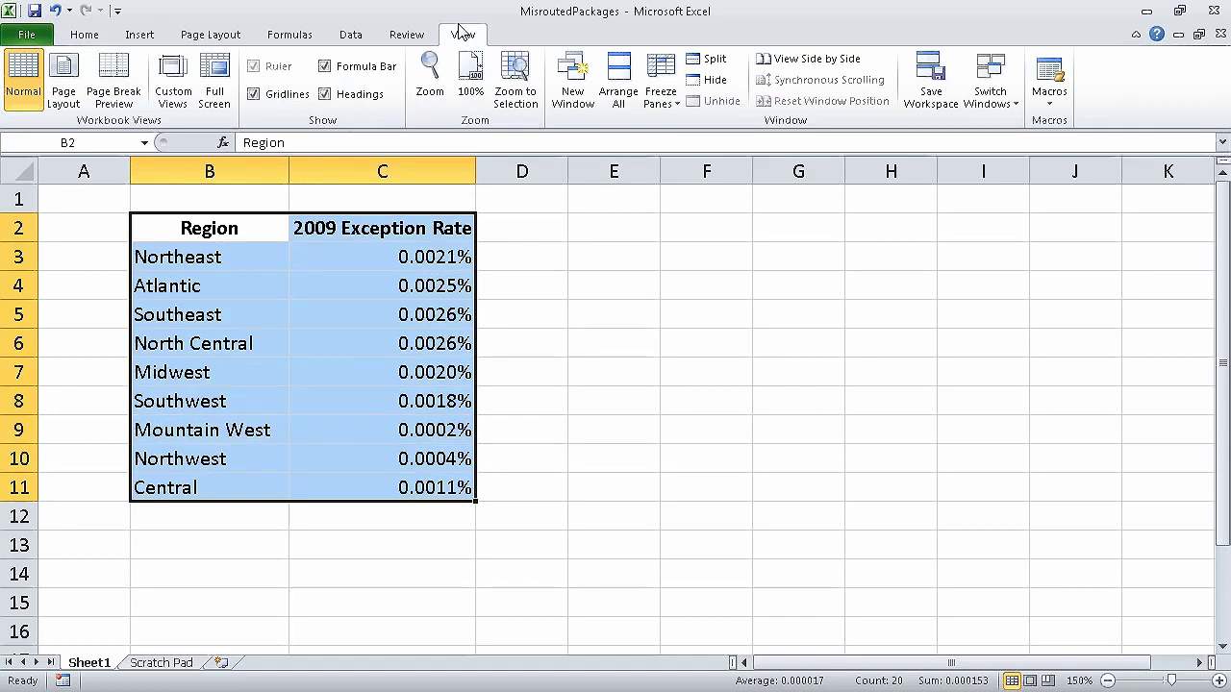
left_click(516, 81)
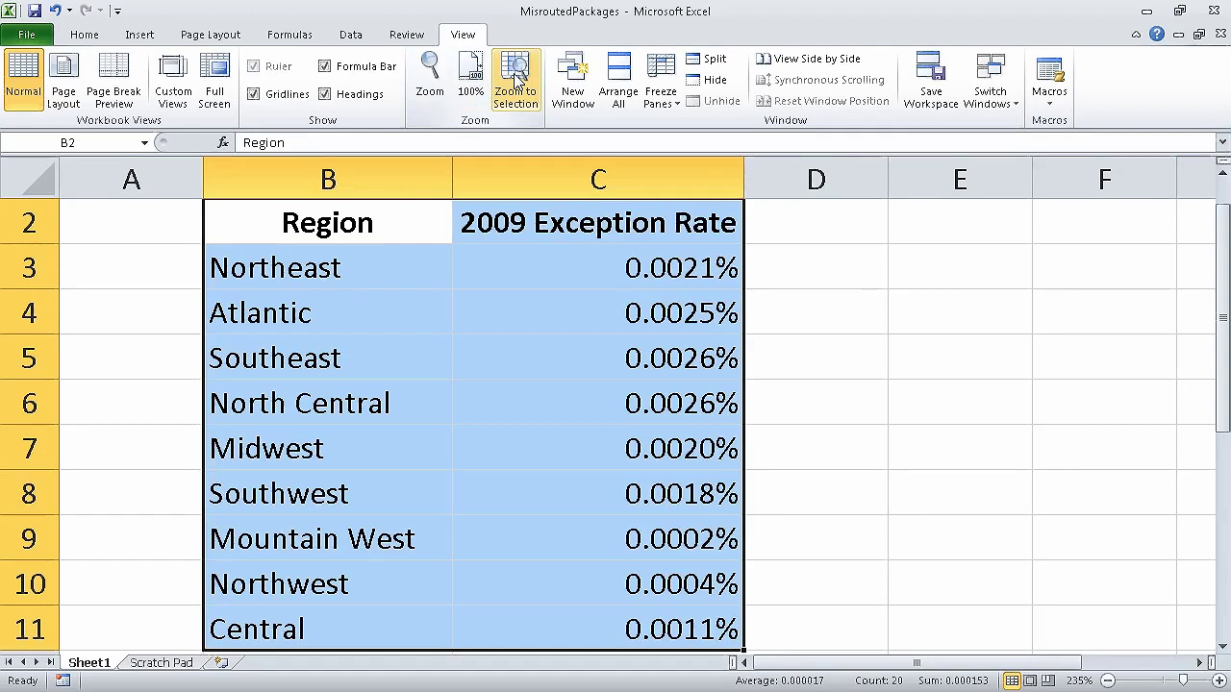
Set the worksheet's magnification to 100%
left_click(435, 77)
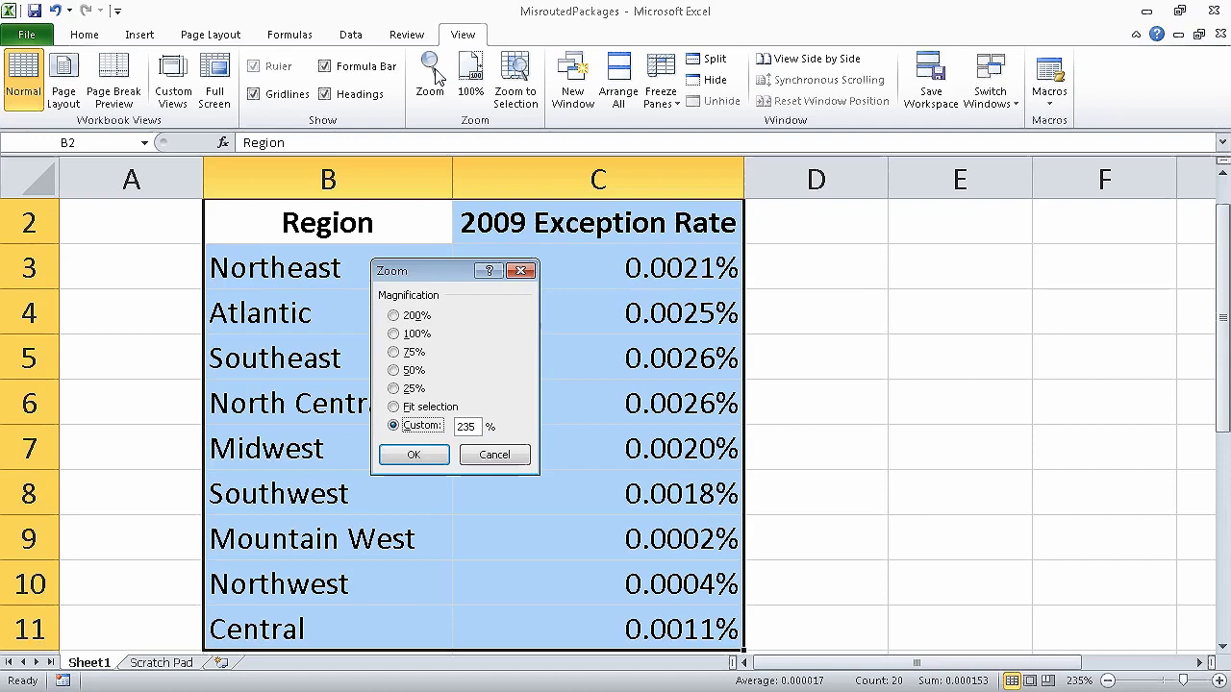
left_click(394, 334)
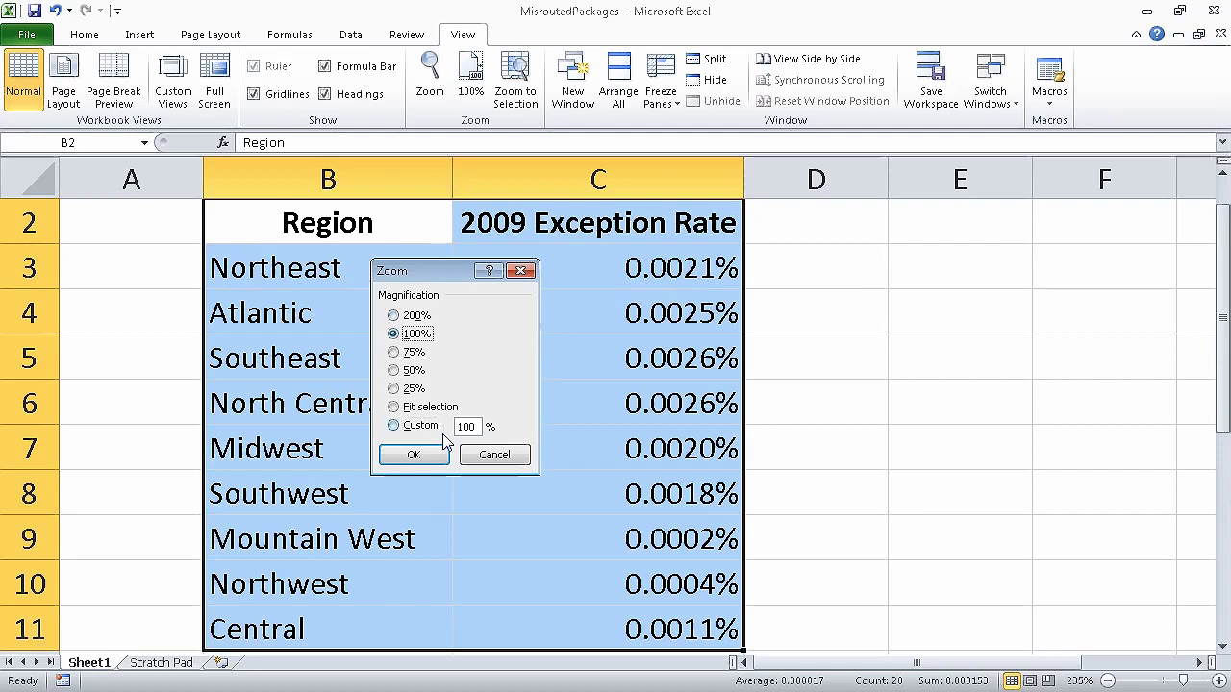
left_click(414, 456)
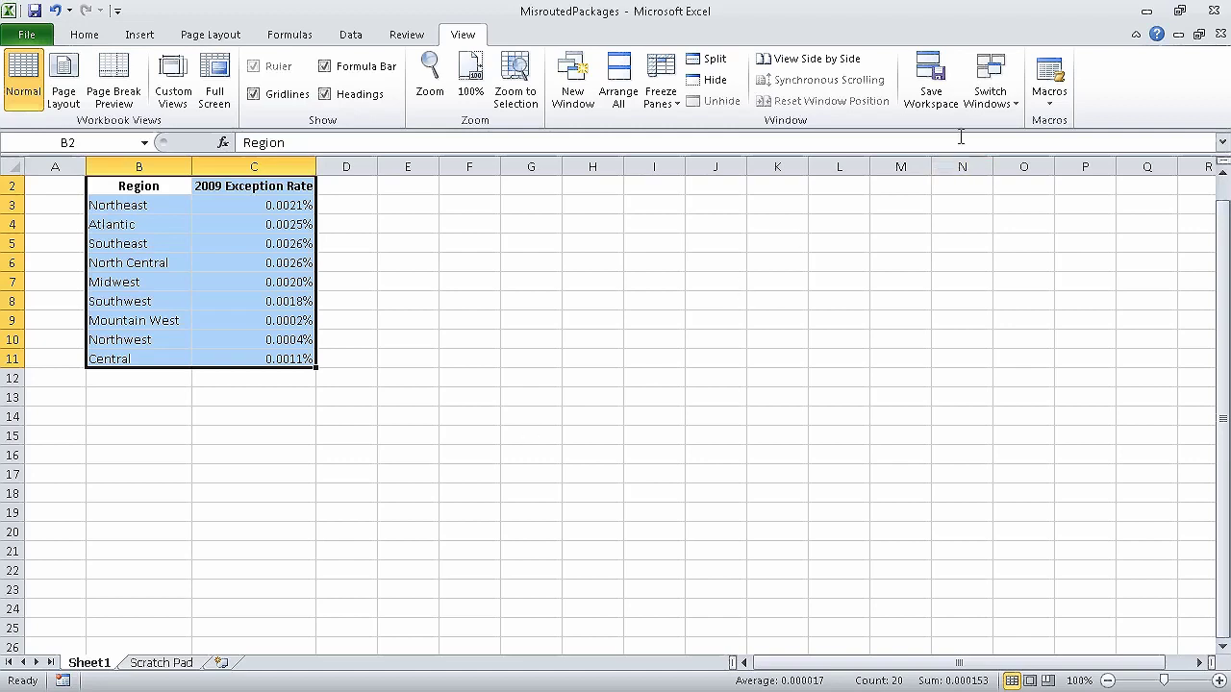
Switch to the PackageCounts workbook and arrange all open workbook windows in a cascade
left_click(1000, 102)
left_click(1010, 124)
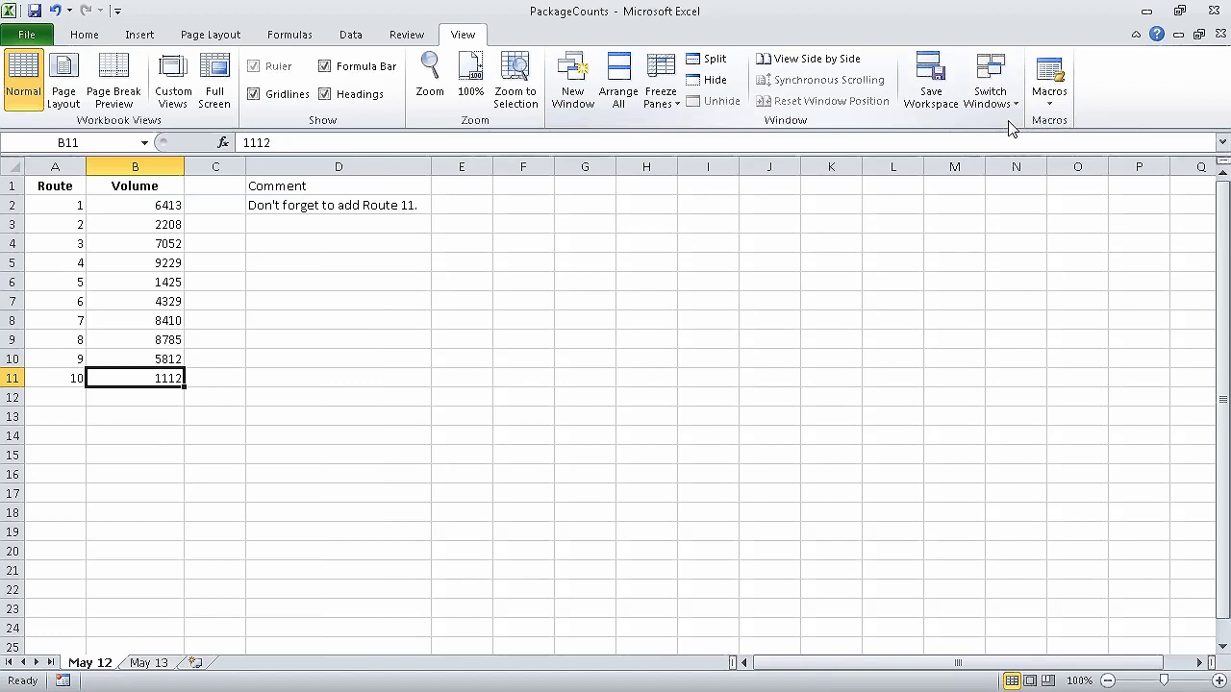
left_click(625, 82)
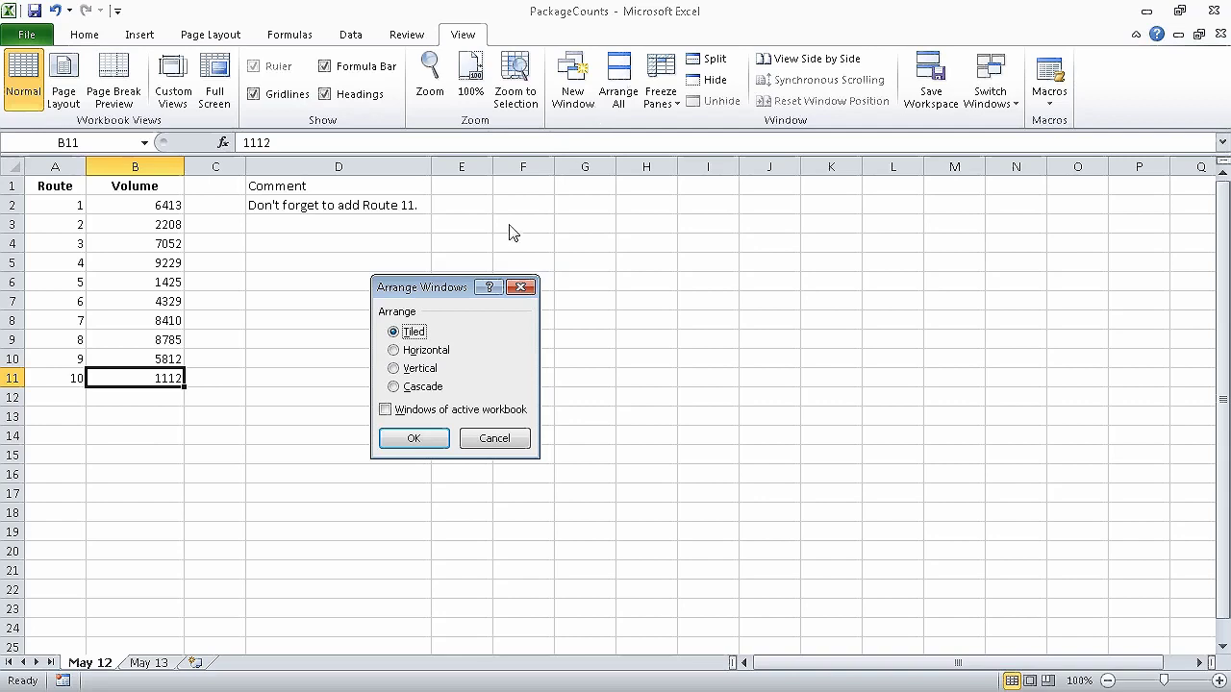
left_click(402, 388)
left_click(415, 440)
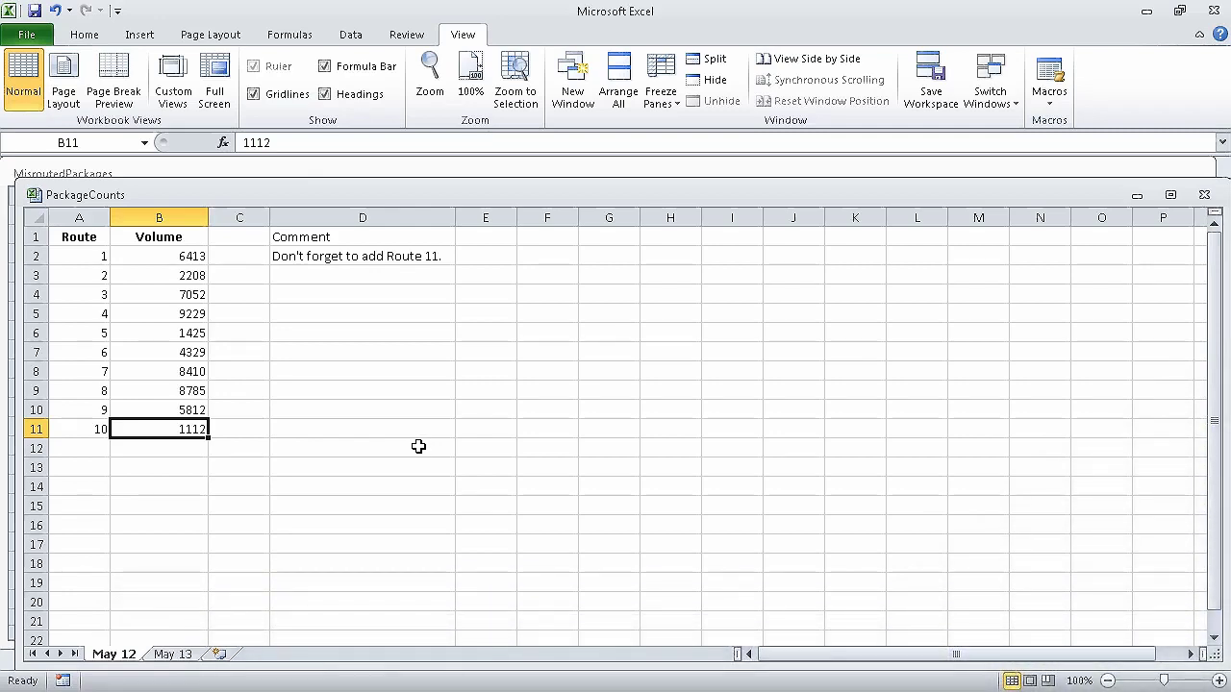
In the Excel options, add the Spelling command from the Review tab commands to the Quick Access Toolbar for all documents
left_click(48, 37)
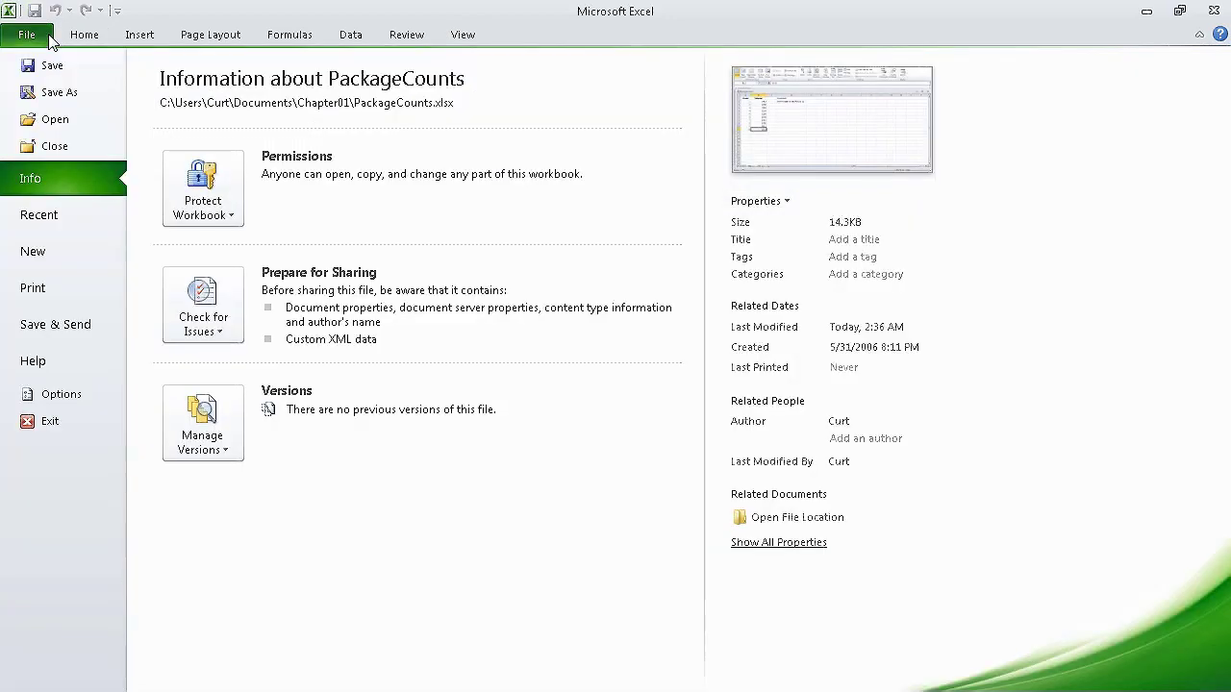
left_click(61, 395)
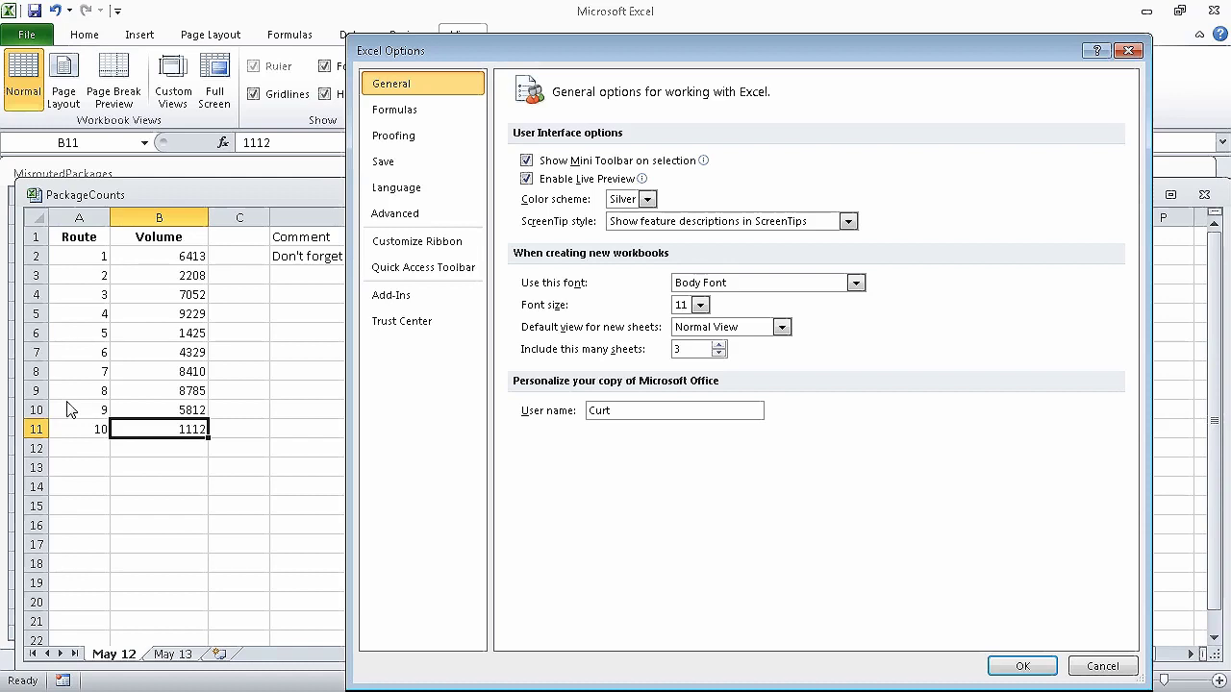
left_click(455, 269)
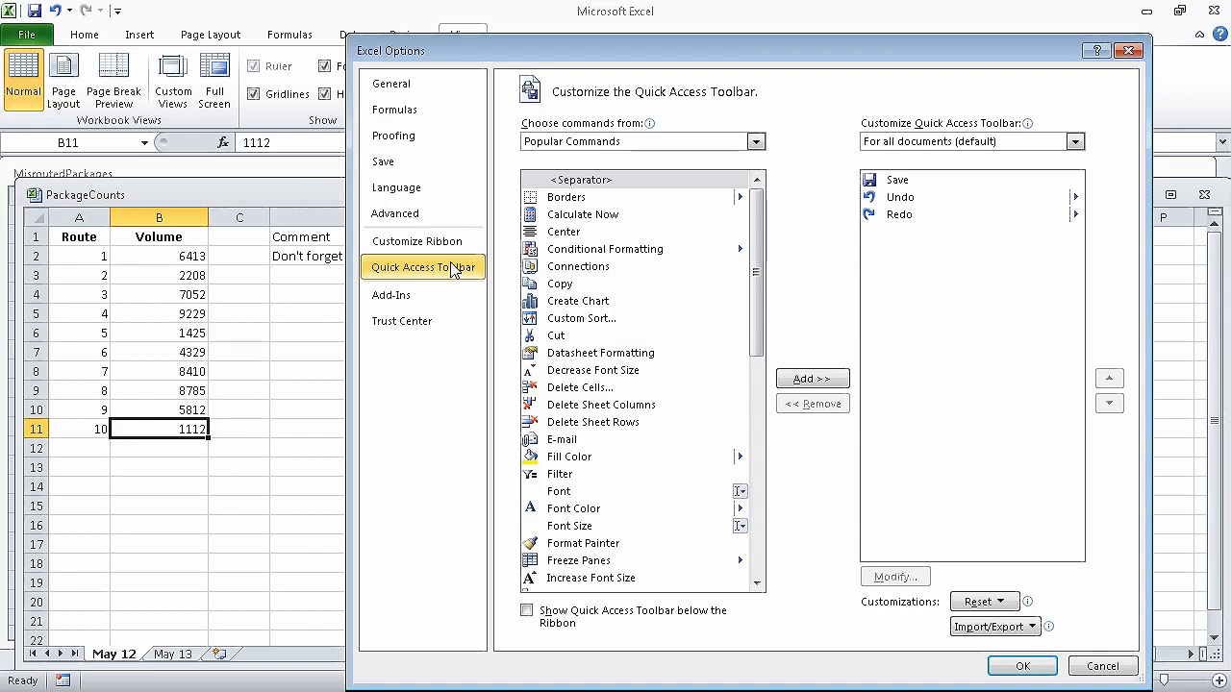
left_click(756, 142)
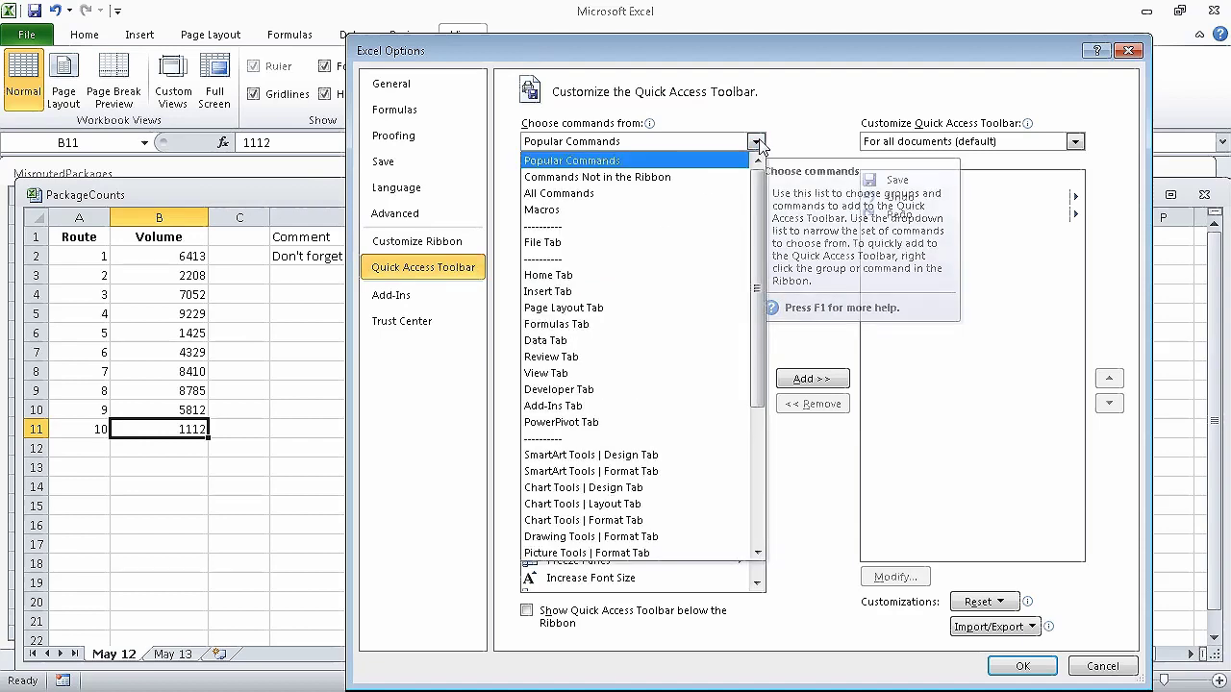
left_click(638, 356)
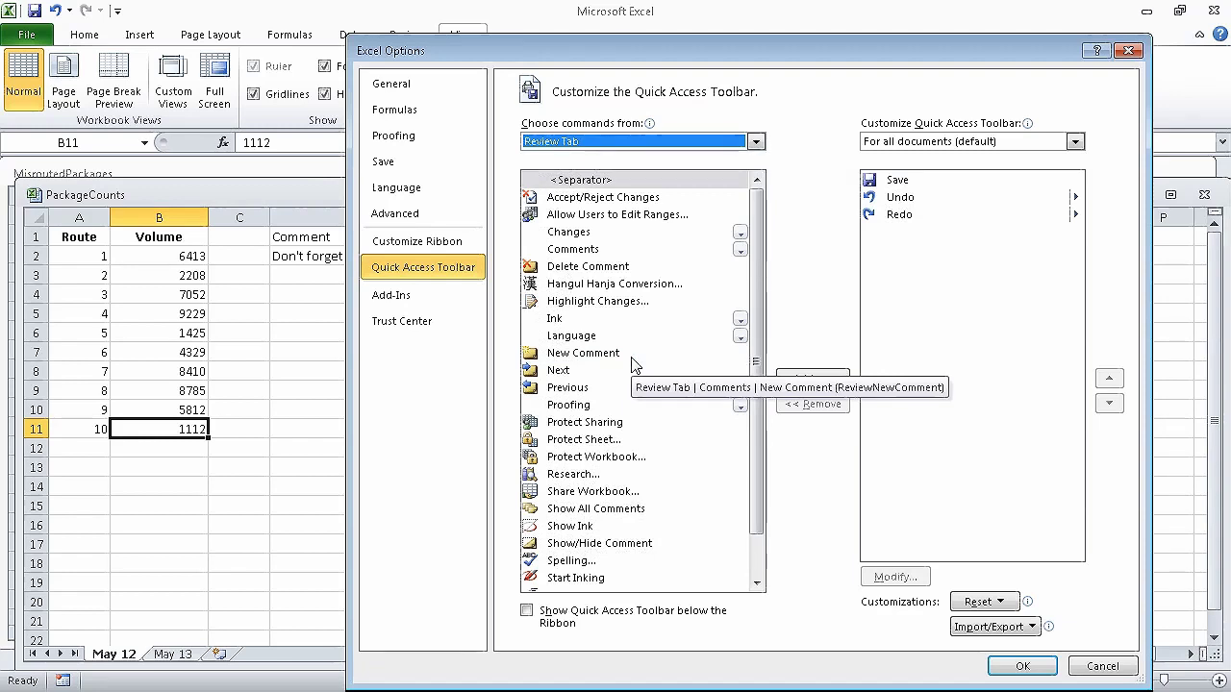
left_click(605, 564)
left_click(797, 383)
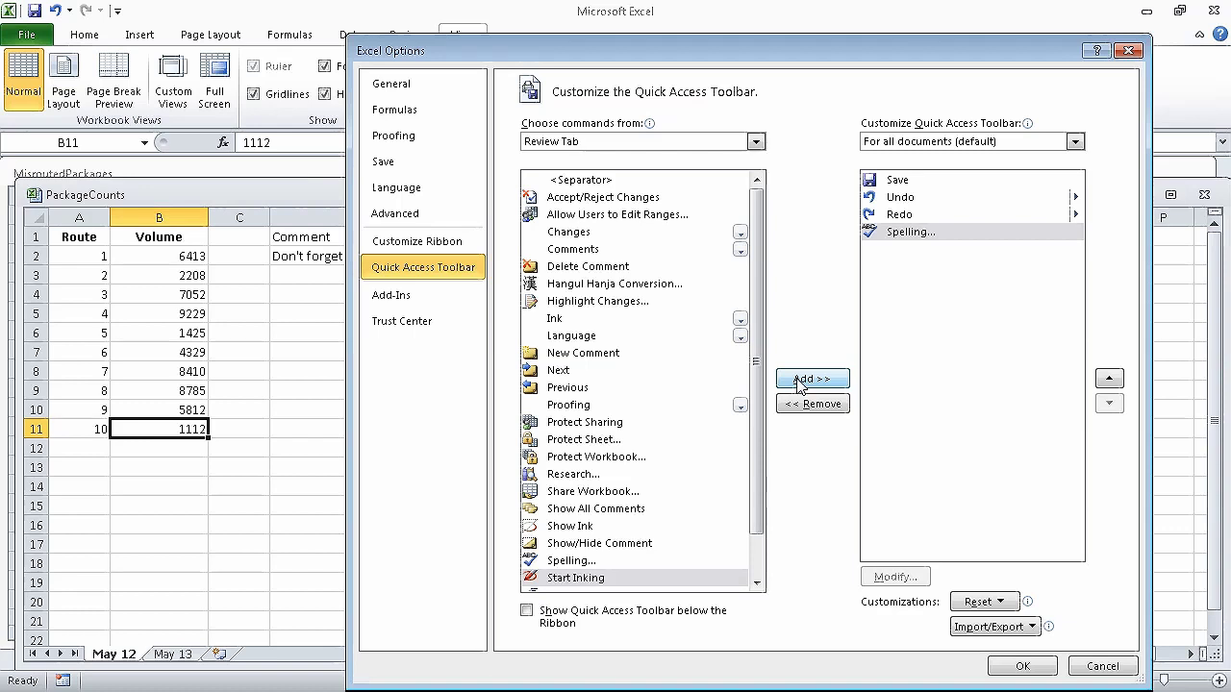
Customize the ribbon by moving the Review tab up to sit directly after the Insert tab
left_click(443, 250)
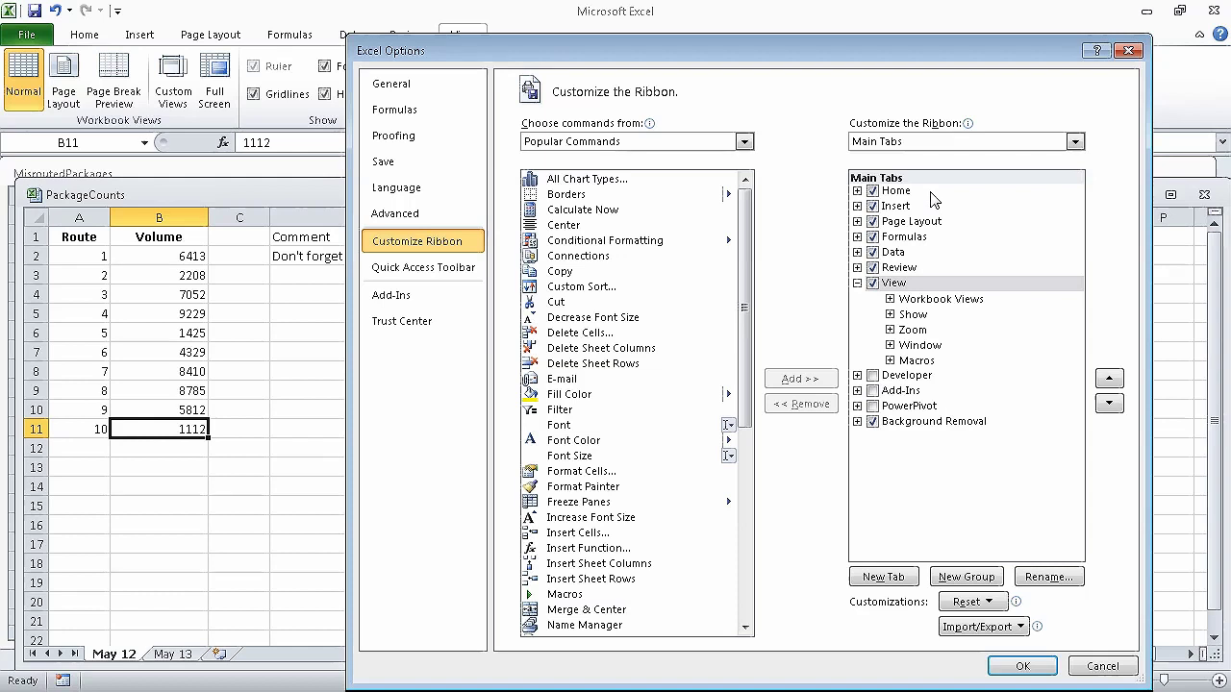
left_click(919, 268)
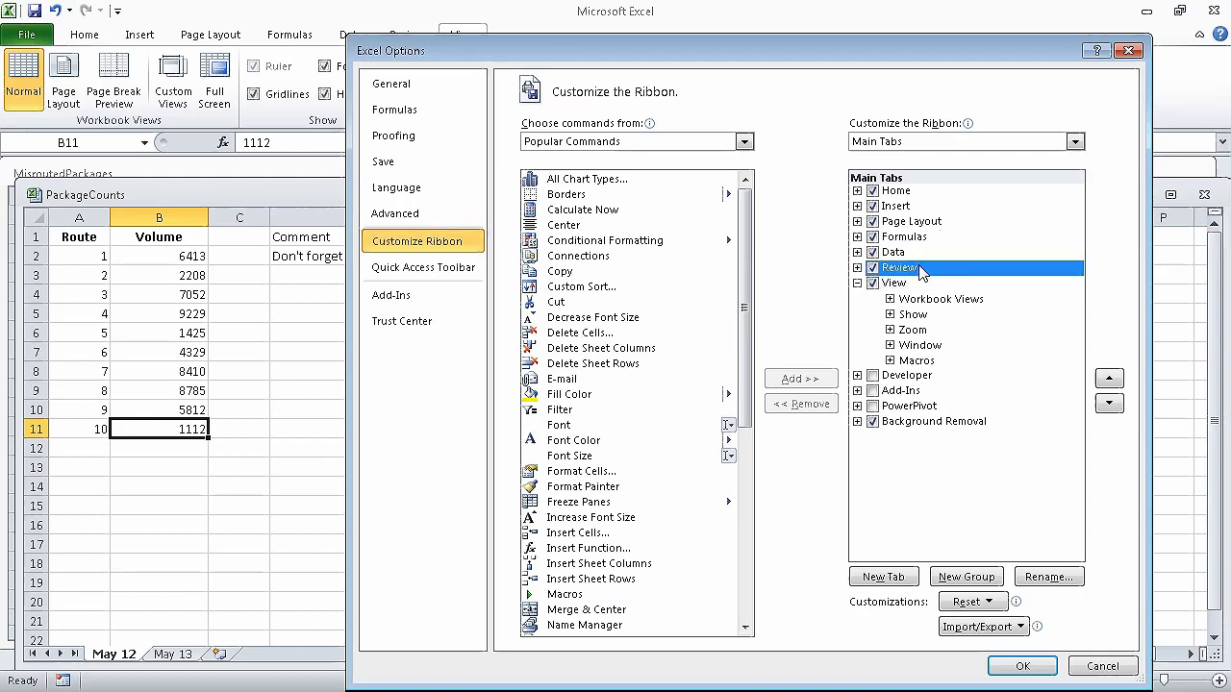
left_click(1119, 382)
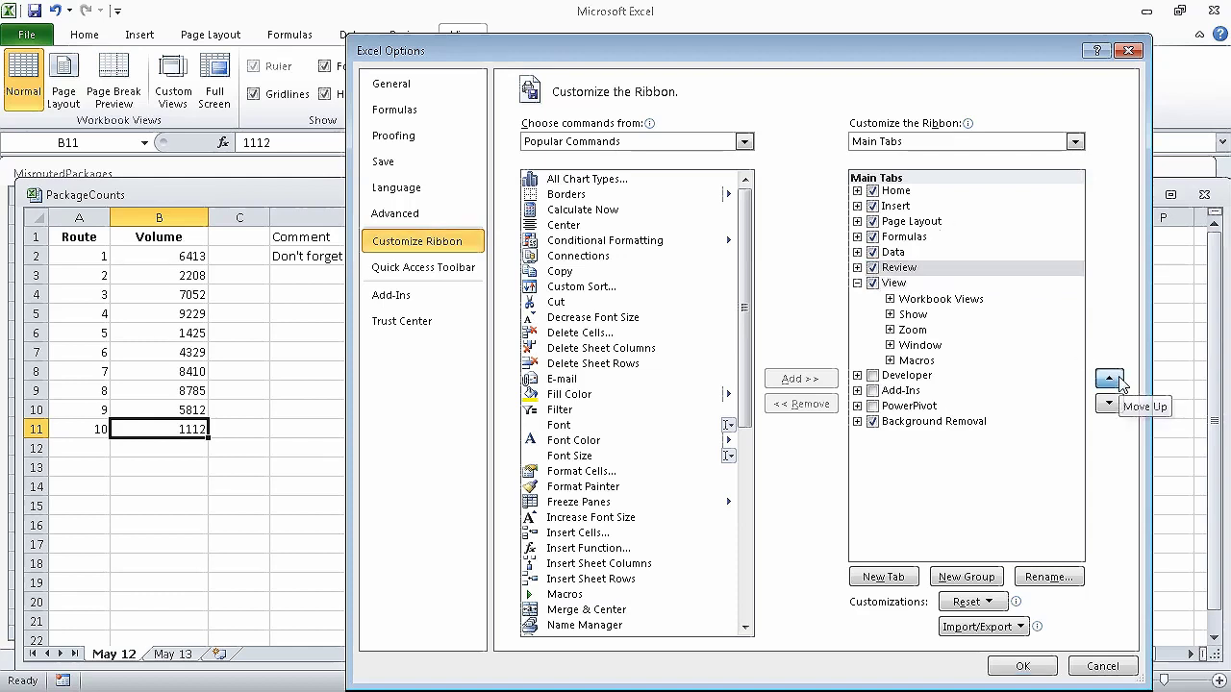
left_click(1118, 381)
left_click(1118, 382)
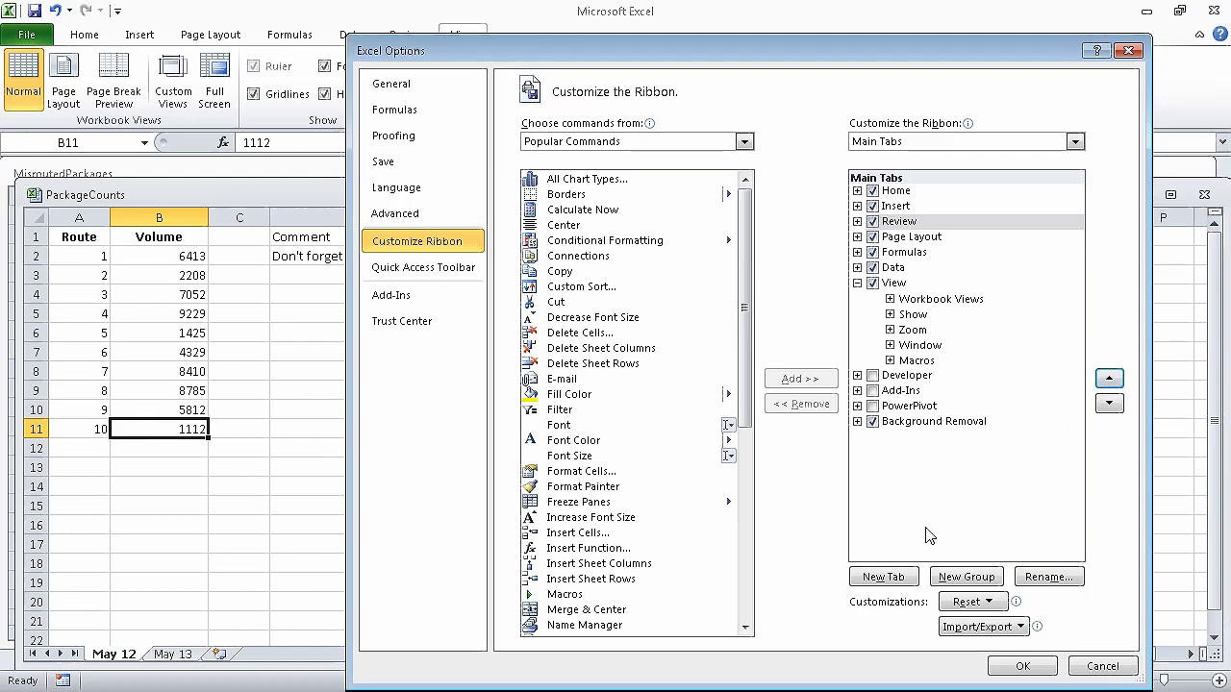
Create a new custom ribbon tab after the Review tab and rename it My Commands
left_click(883, 577)
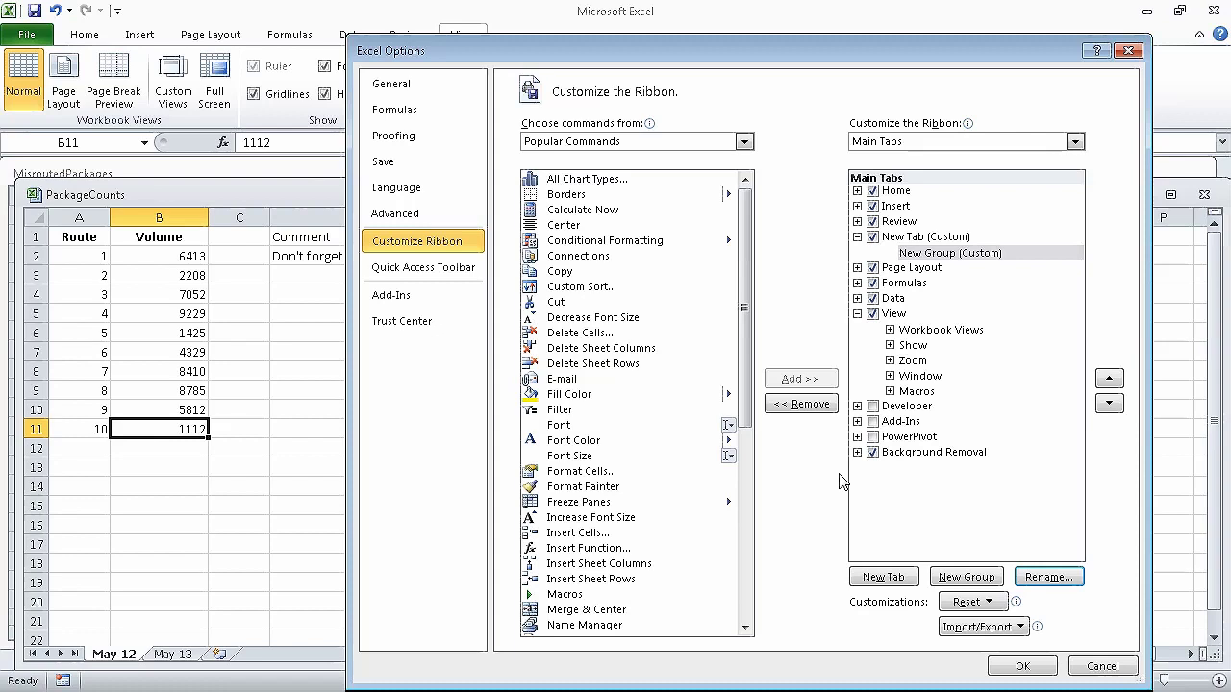
left_click(916, 238)
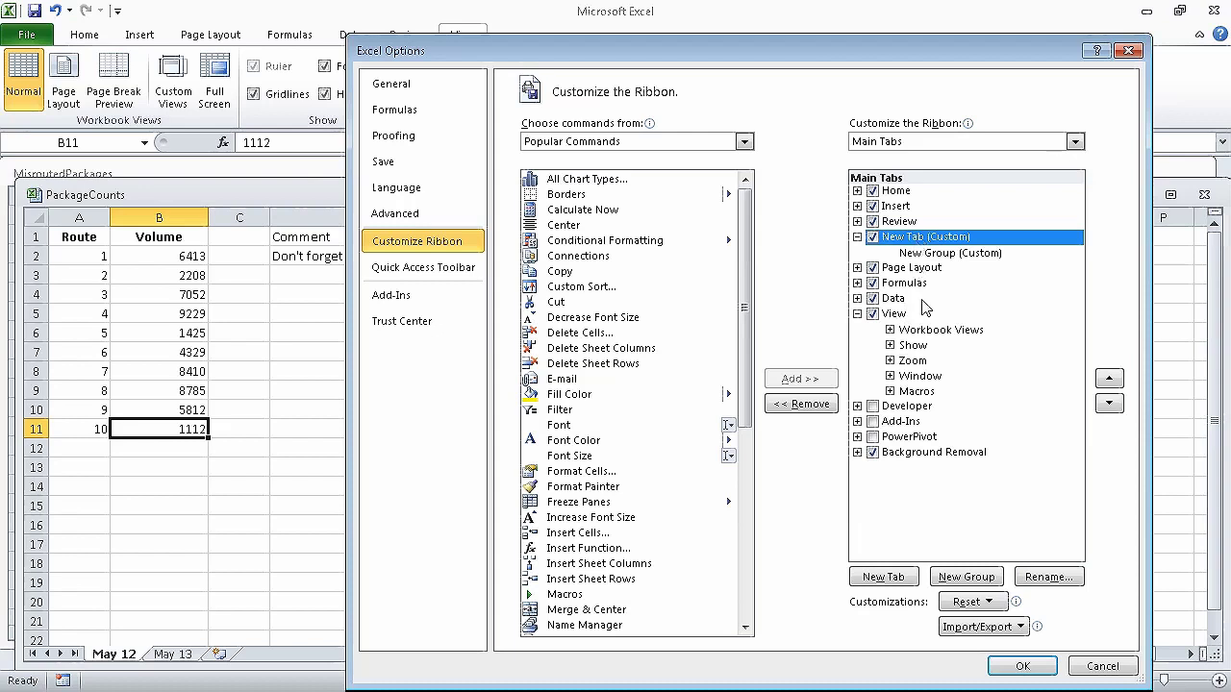
left_click(1046, 577)
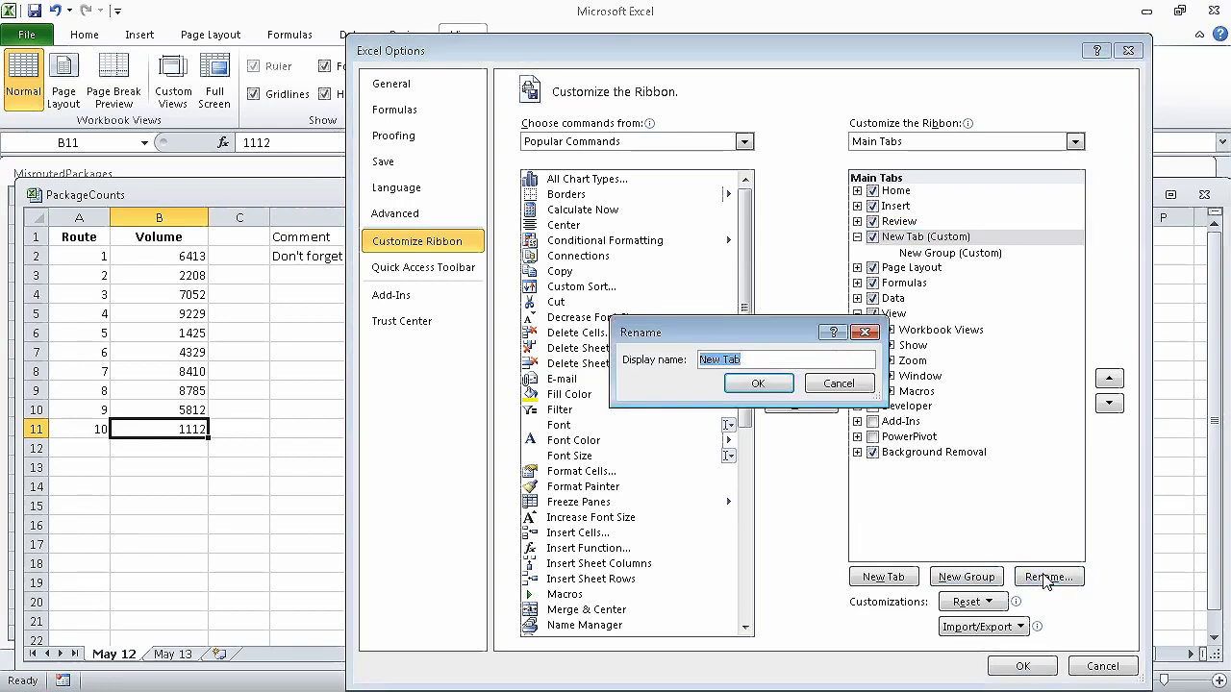
type("My Commands")
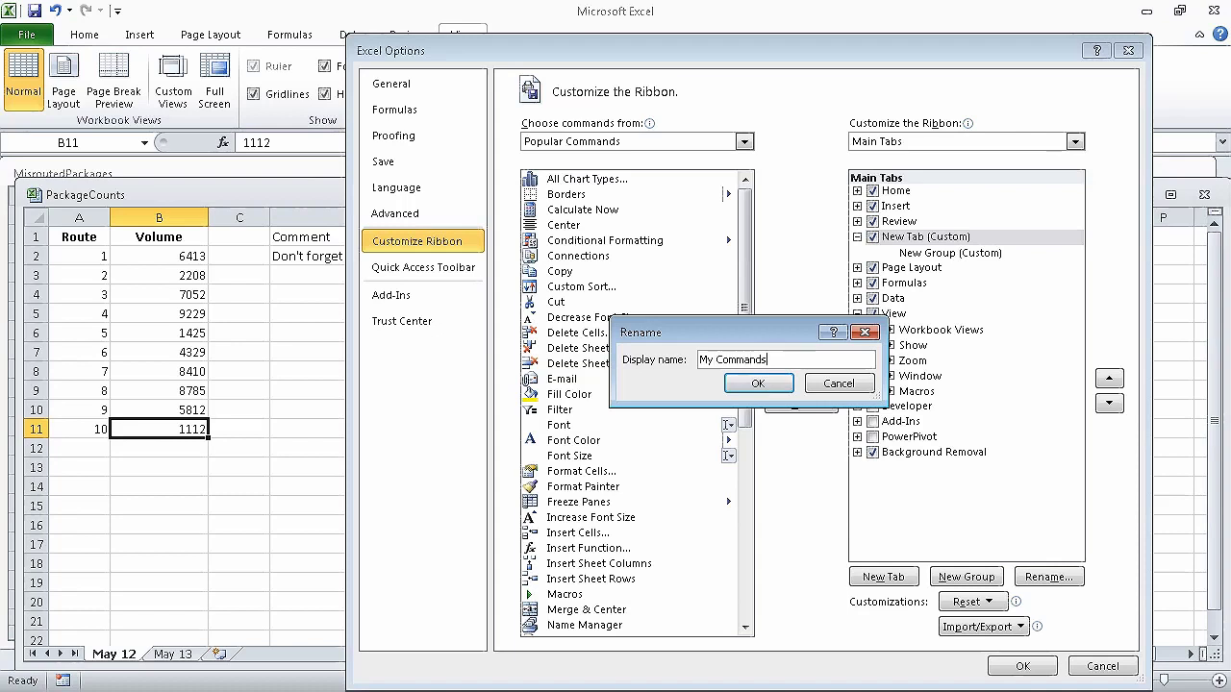
left_click(784, 383)
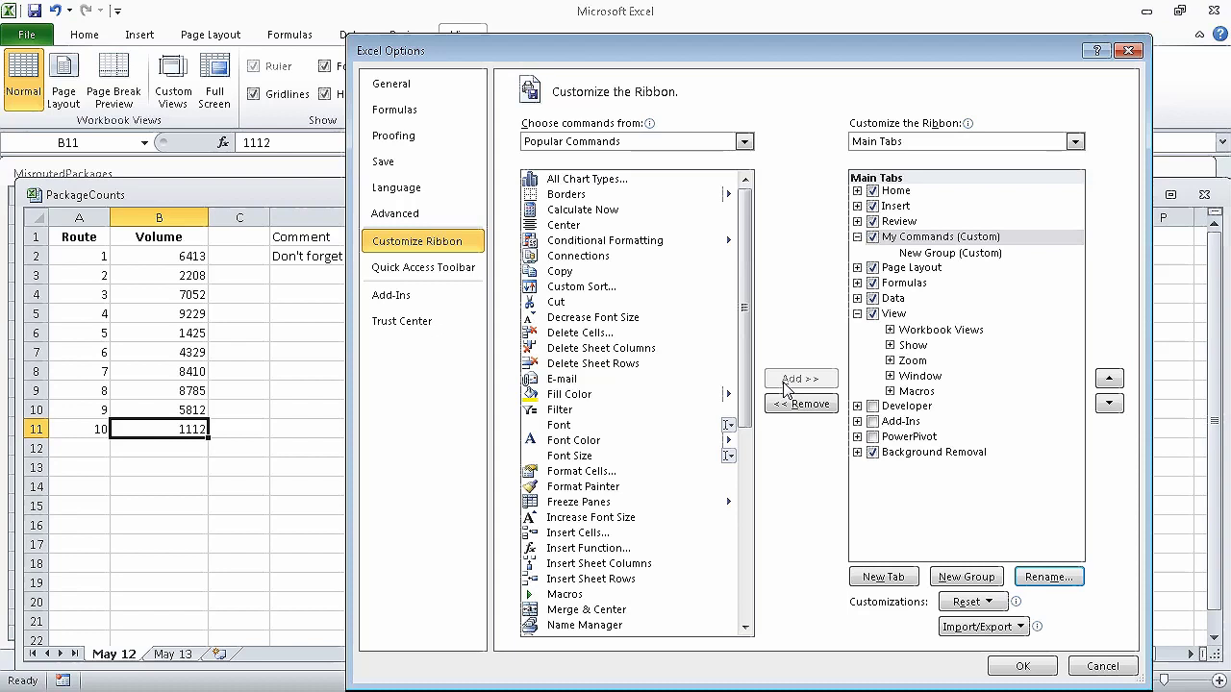
Rename the new custom group inside the My Commands tab as Formatting
left_click(957, 253)
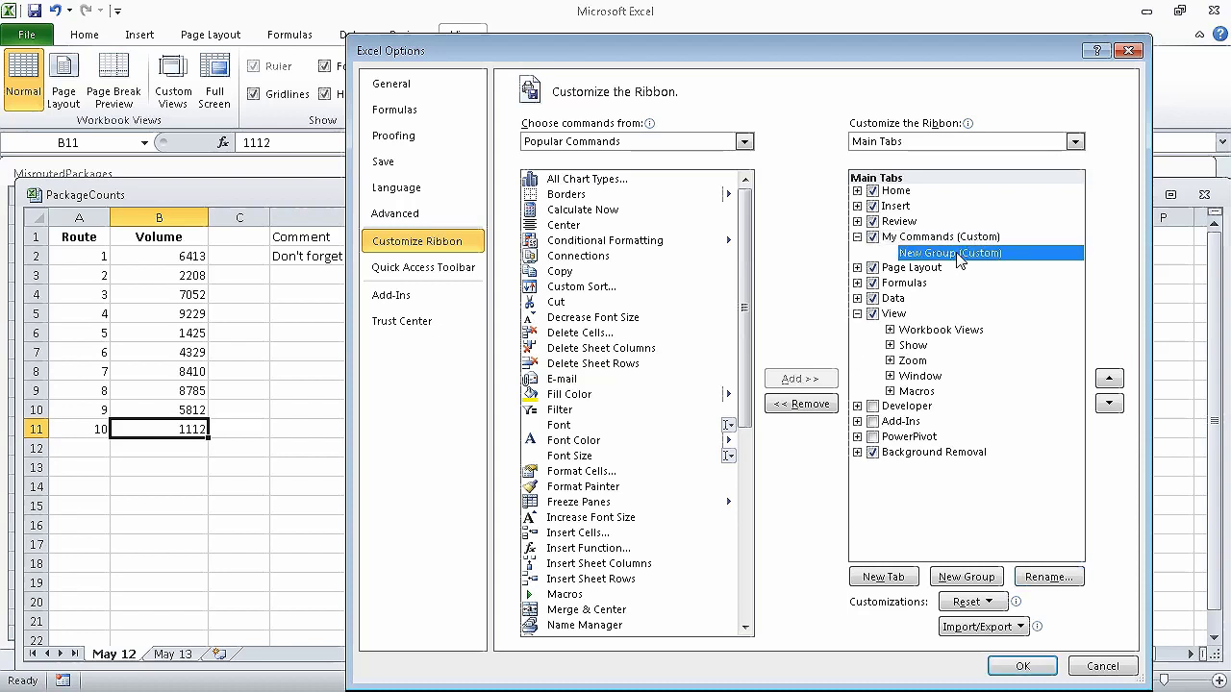
left_click(1050, 577)
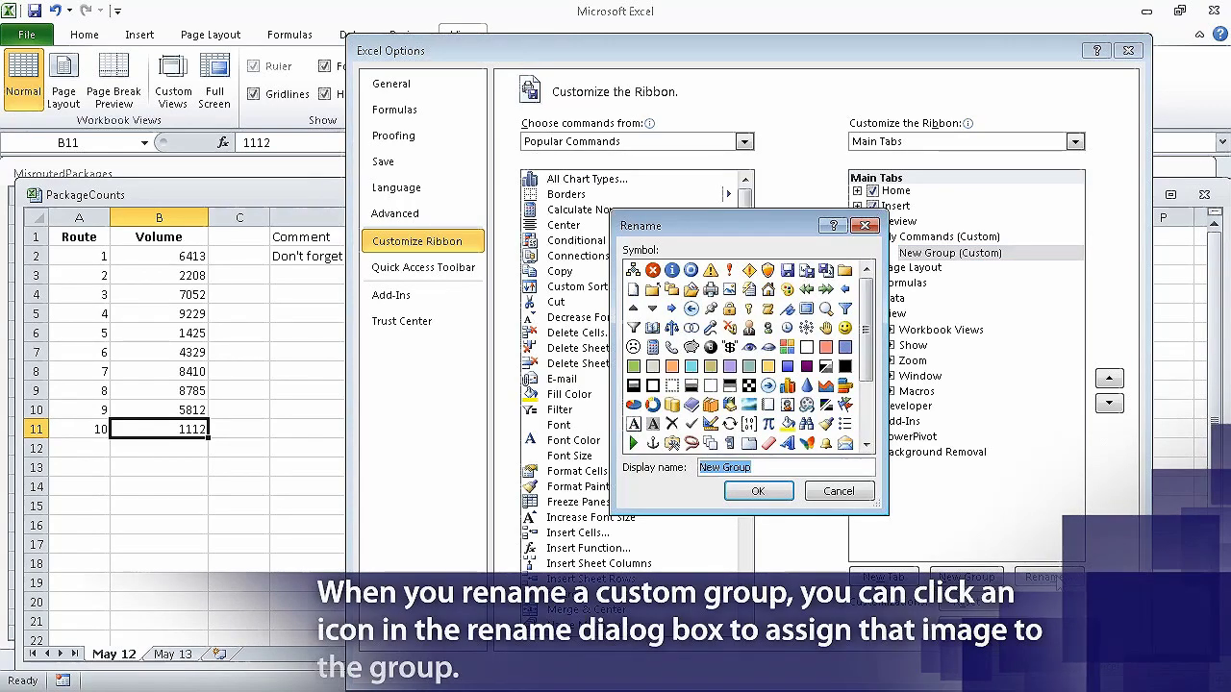
type("Formatting")
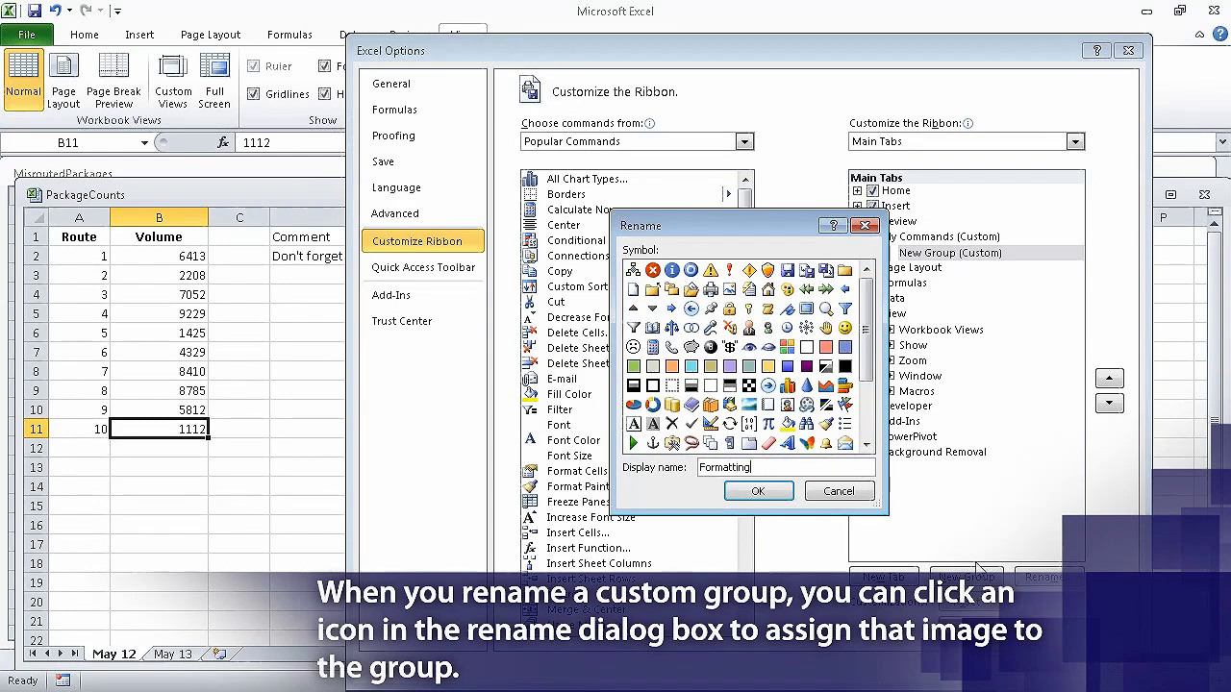
left_click(757, 491)
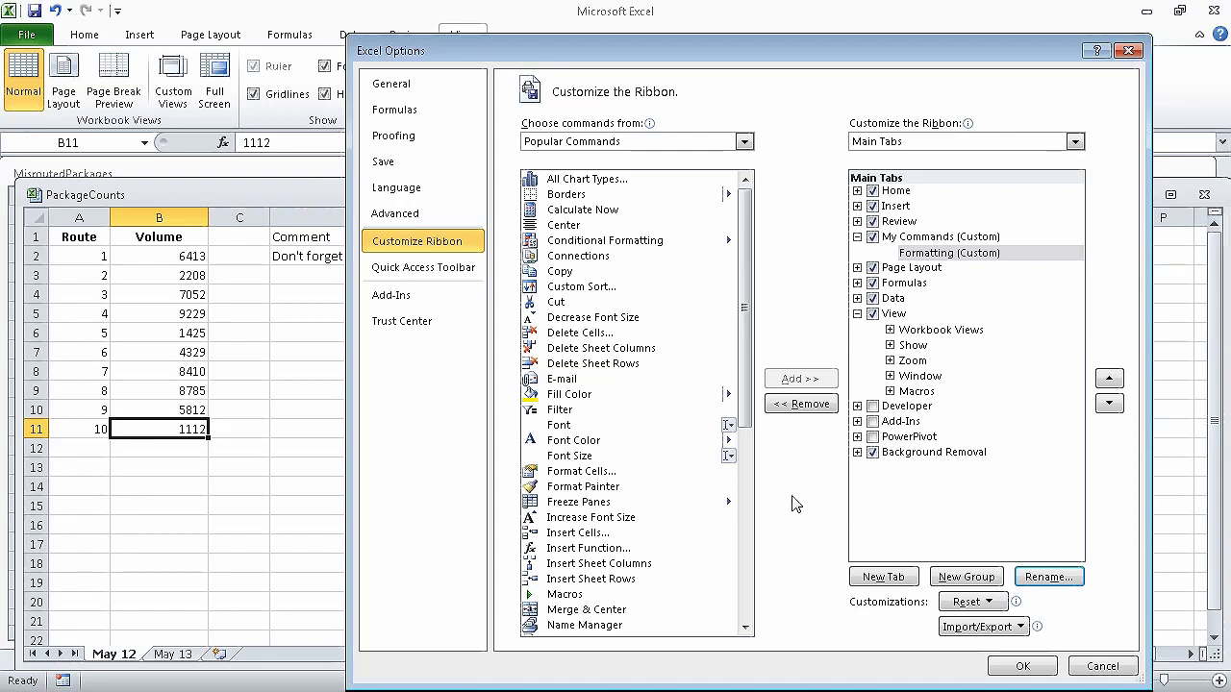
Add the Home tab's whole Styles group from the main tabs to the My Commands tab
left_click(925, 241)
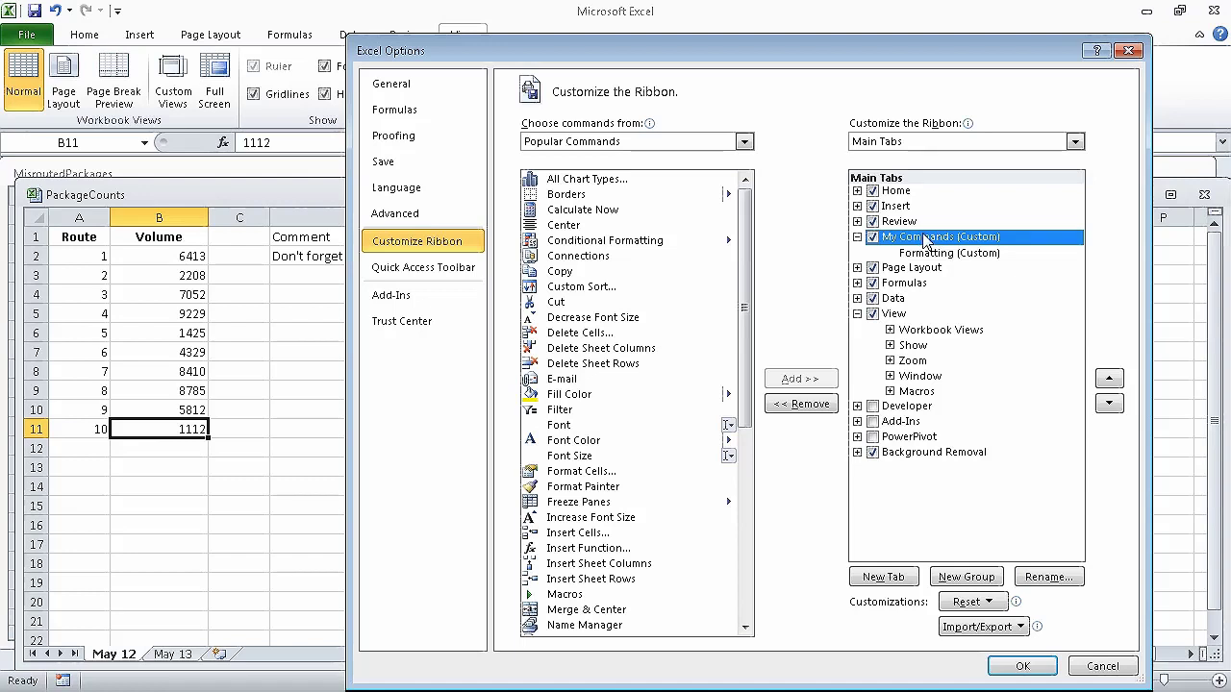
left_click(745, 142)
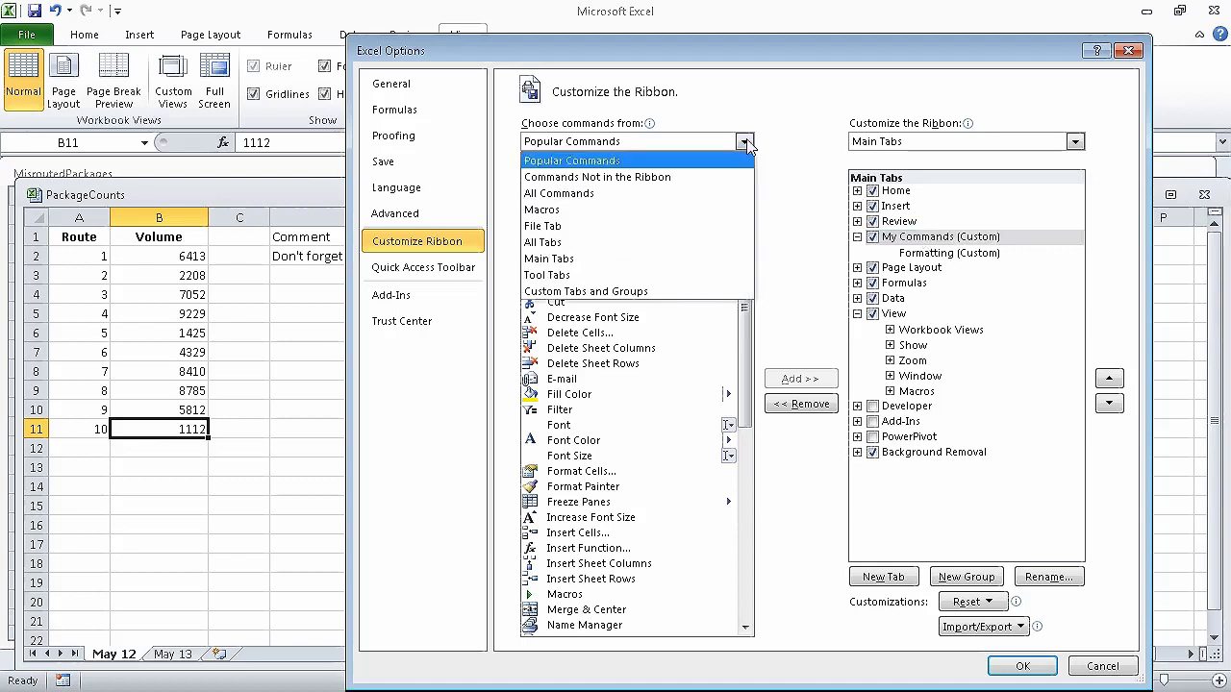
left_click(623, 260)
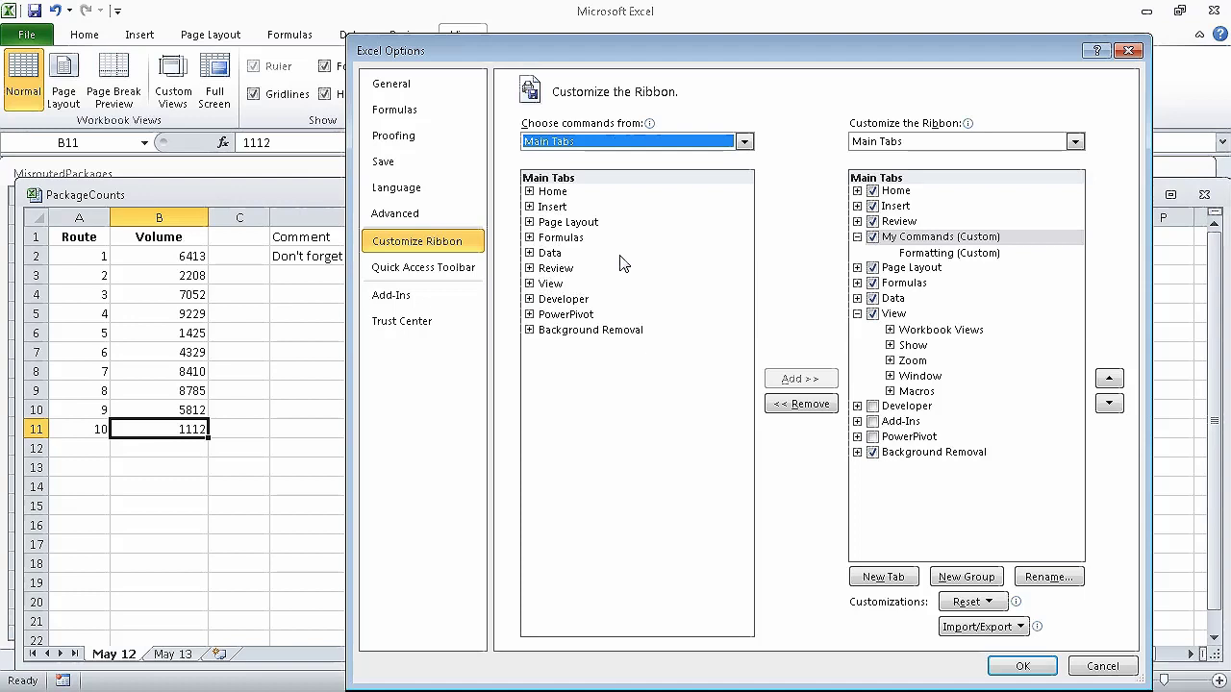
left_click(529, 191)
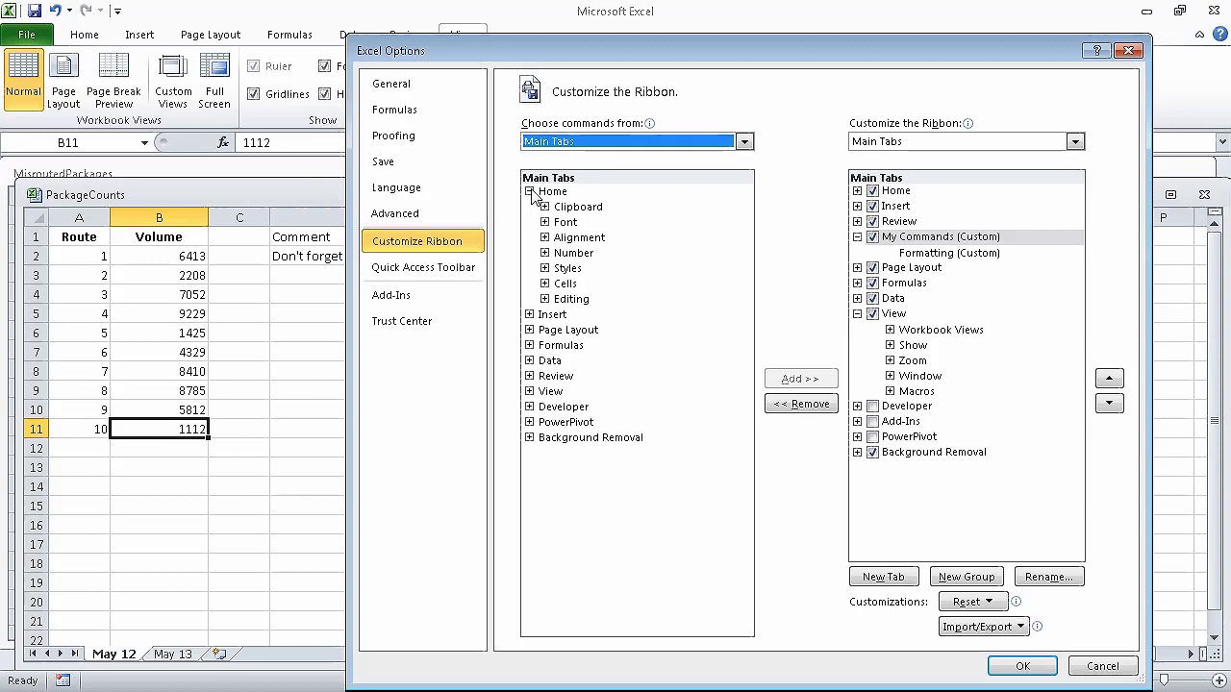
left_click(568, 270)
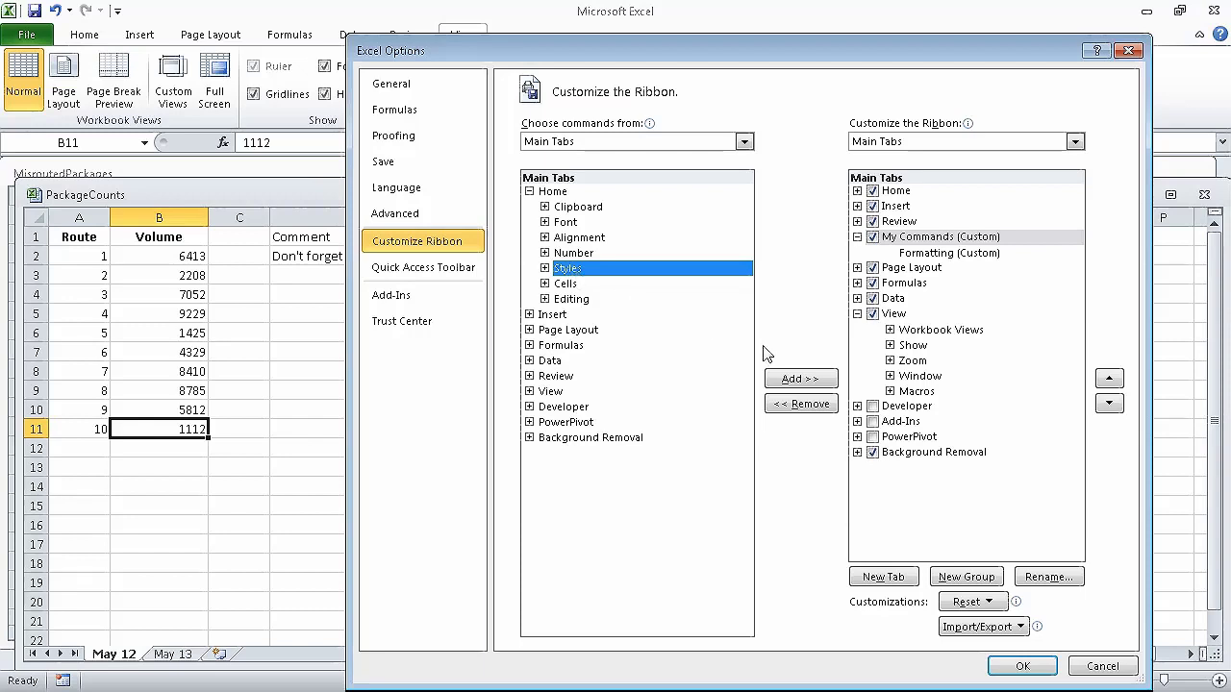
left_click(801, 382)
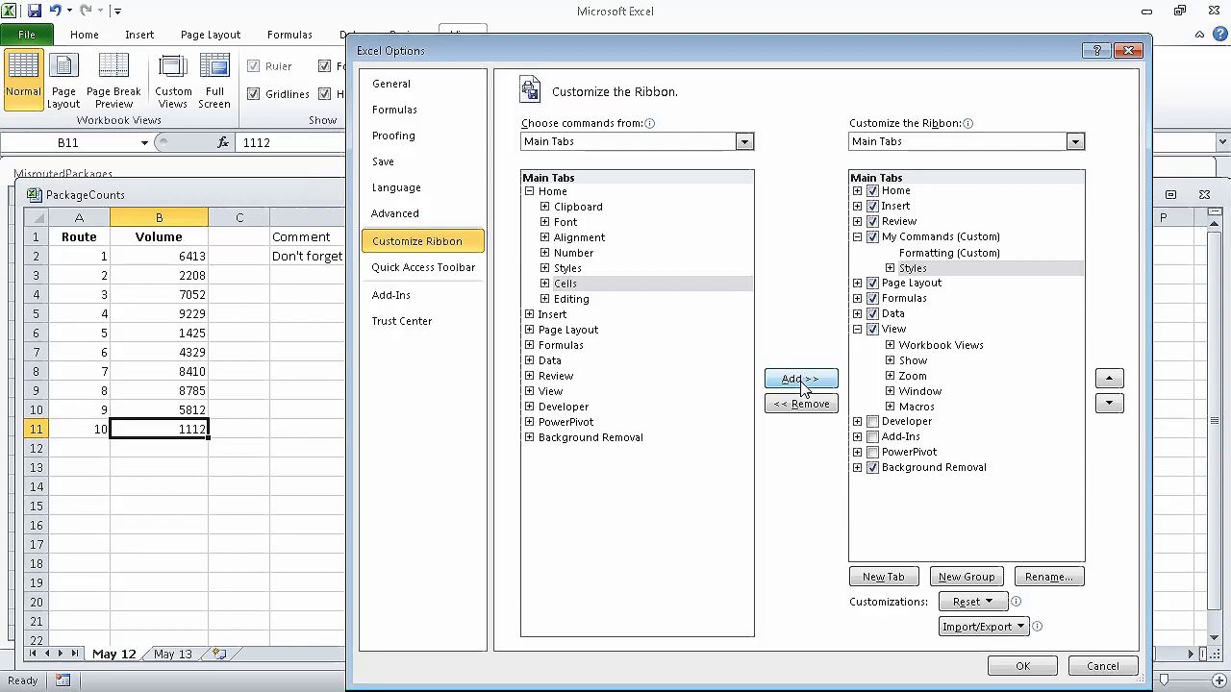
Add the Number Format command from the Home tab's Number group to the Formatting group, apply the ribbon changes and display the My Commands tab
left_click(545, 253)
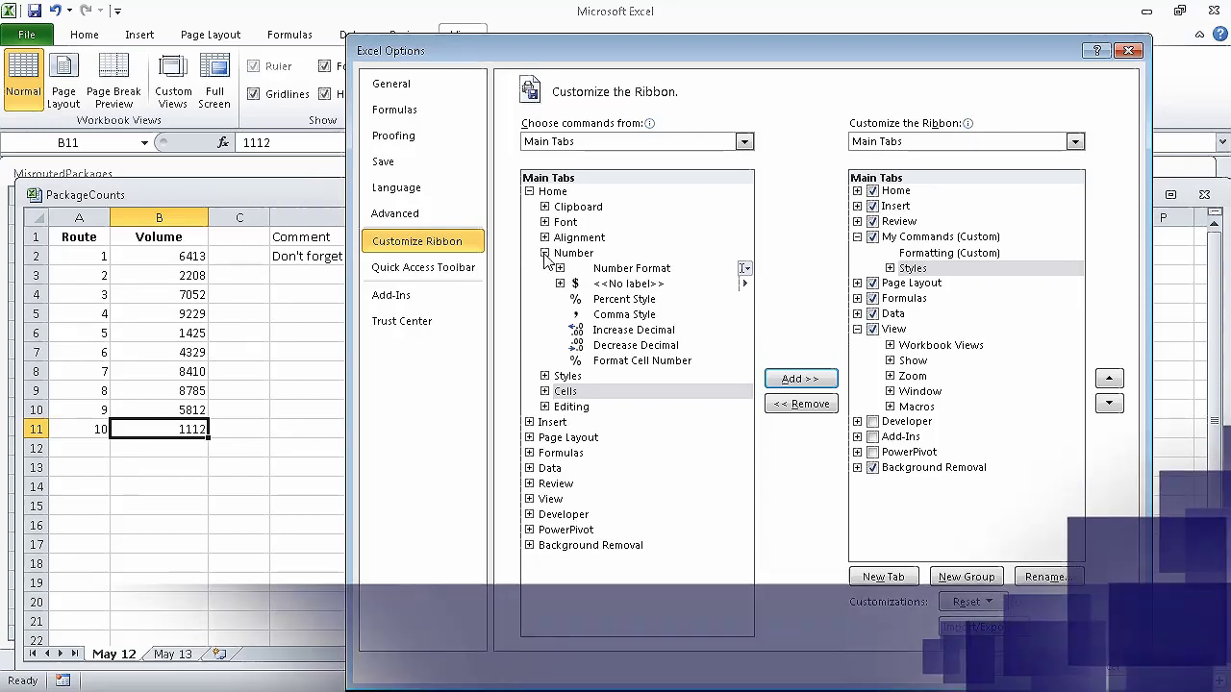
left_click(962, 253)
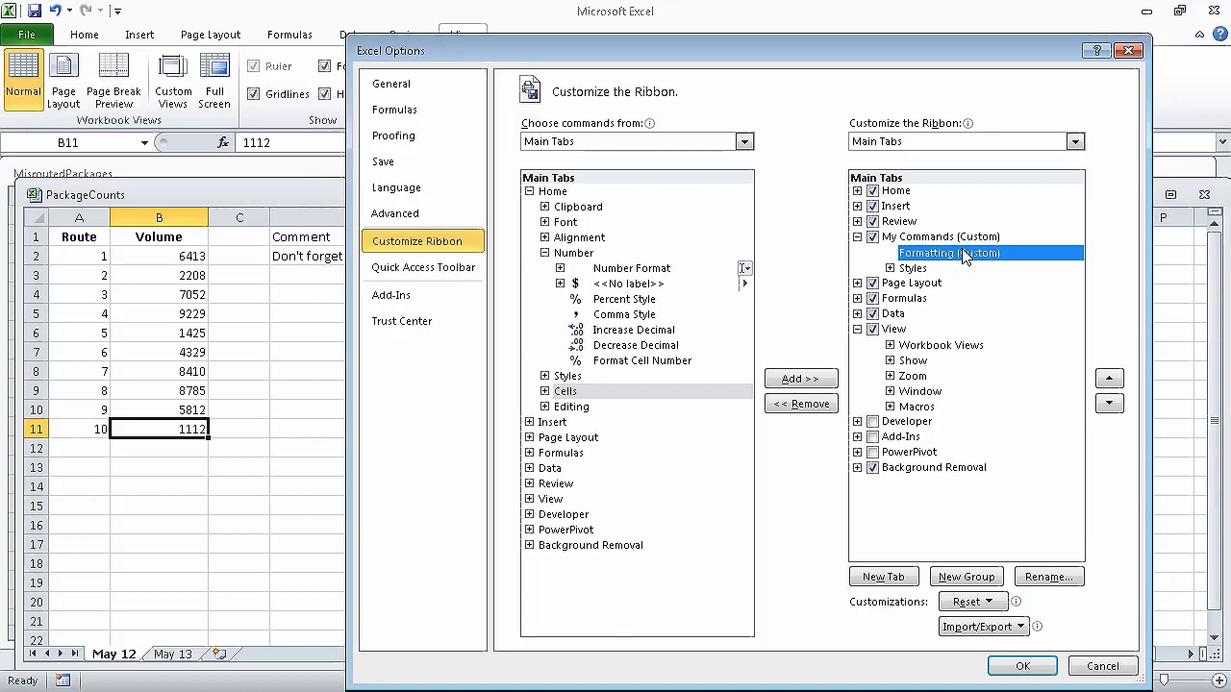
left_click(652, 270)
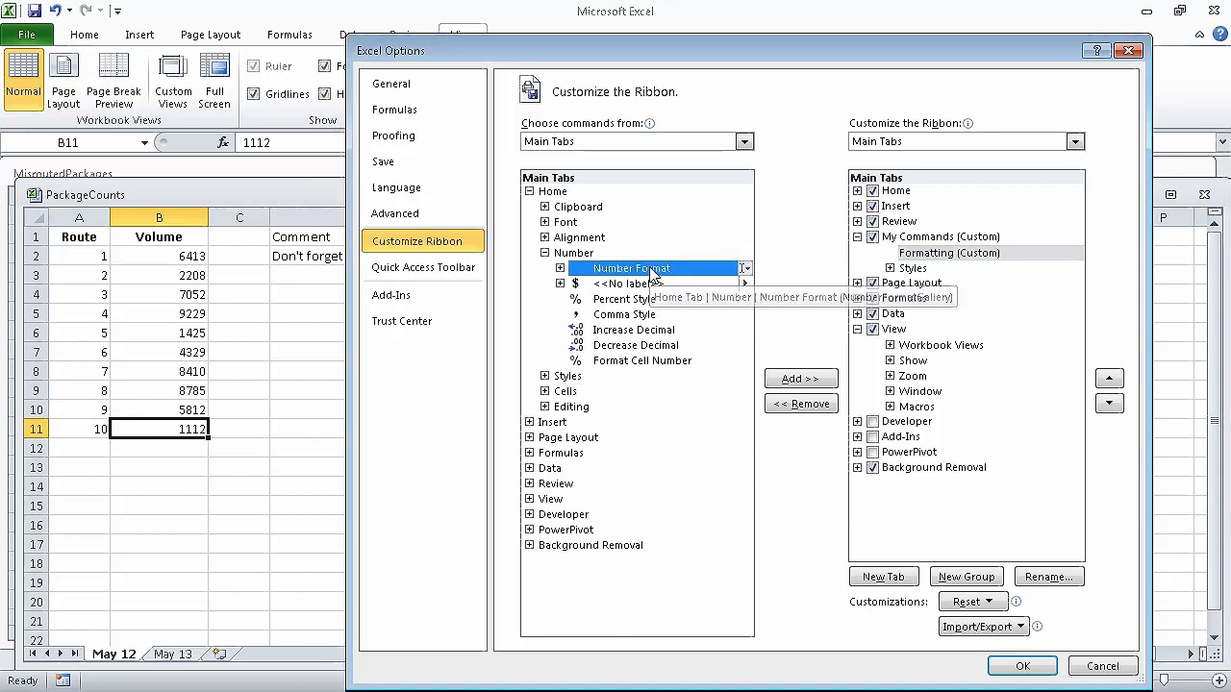
left_click(791, 379)
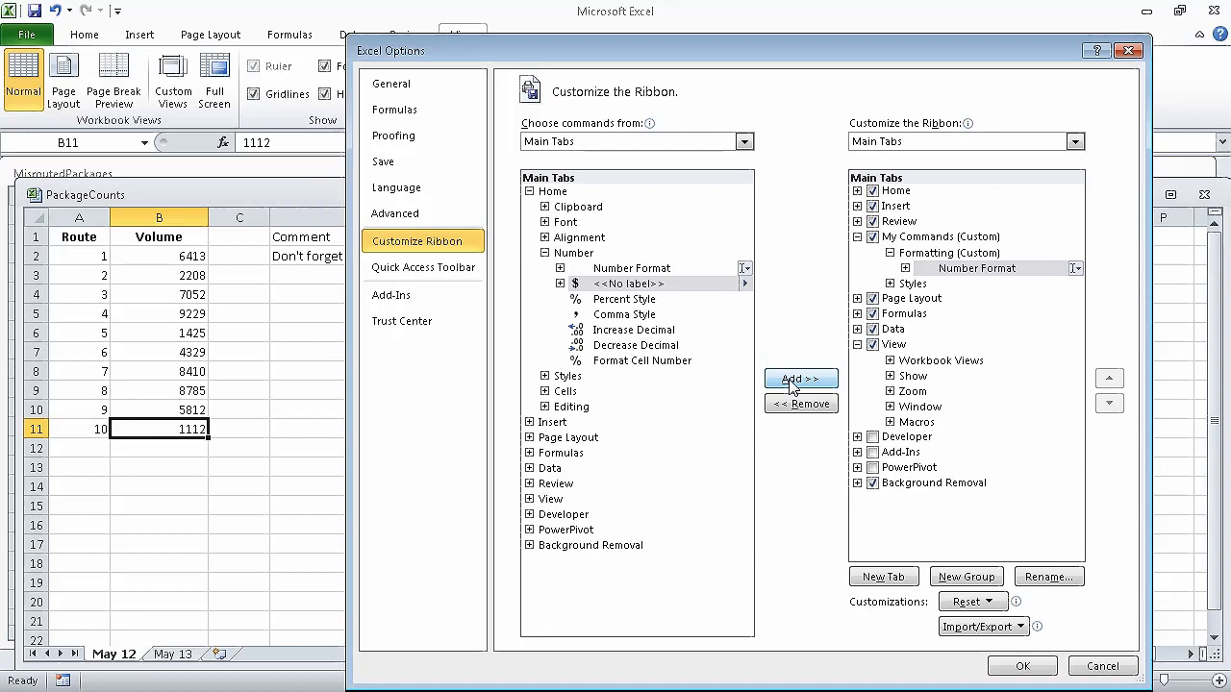
left_click(1023, 666)
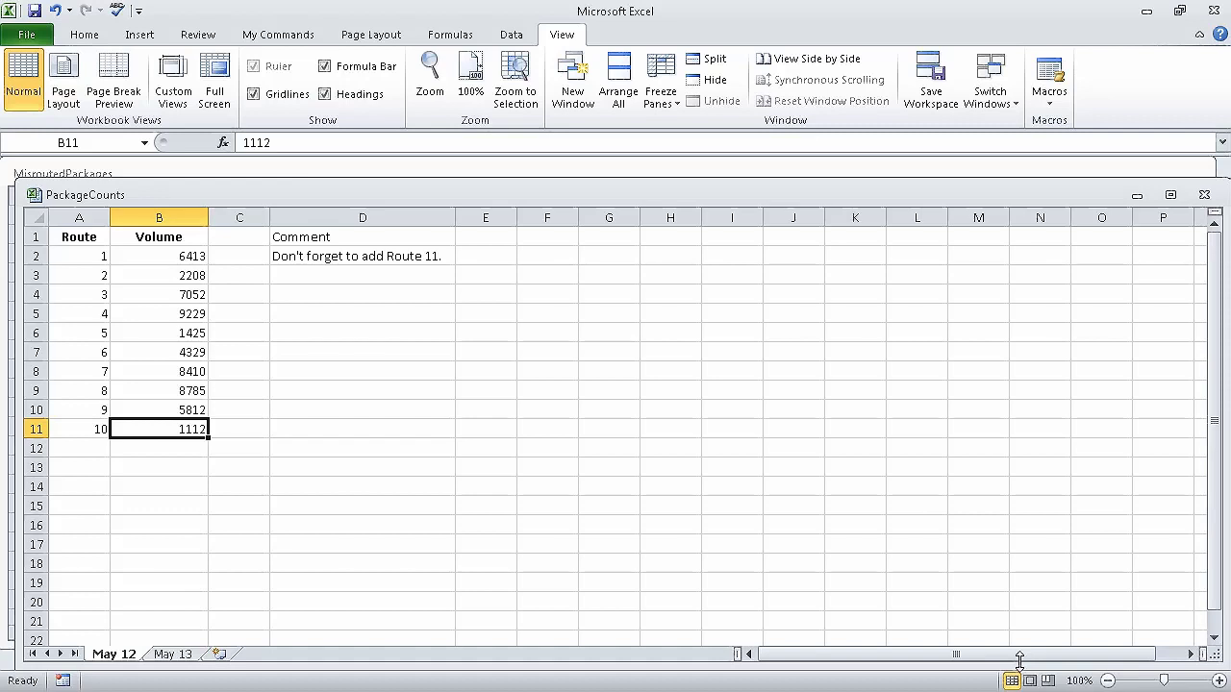
left_click(296, 36)
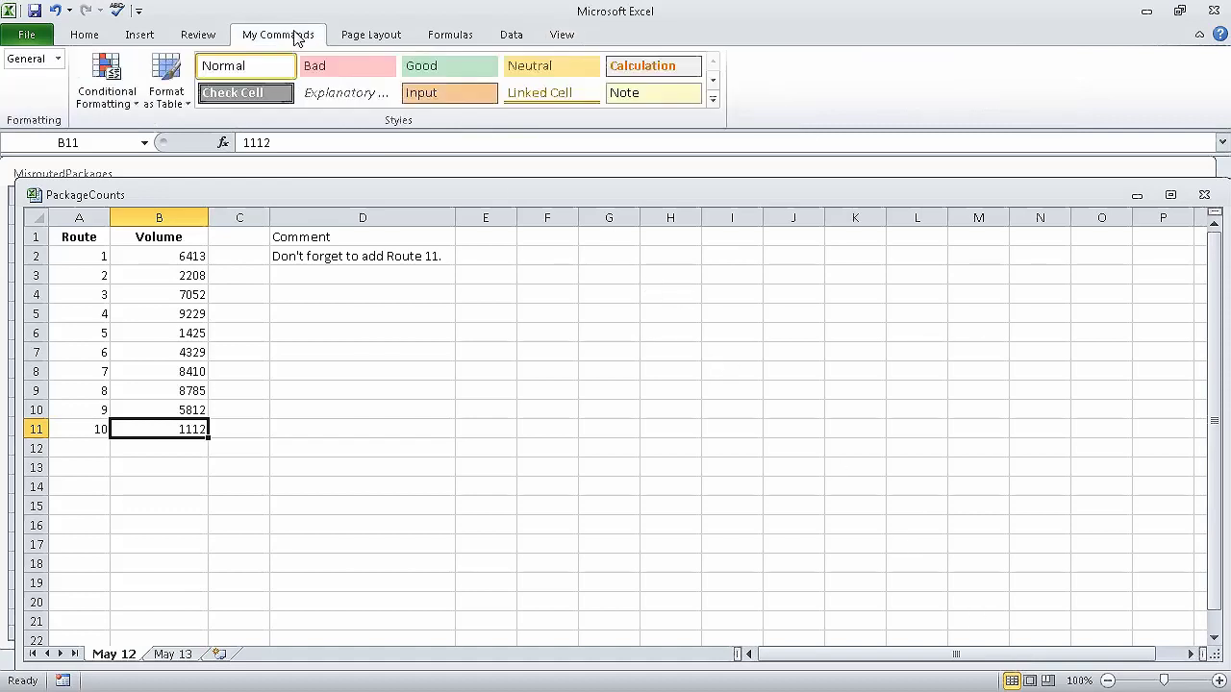